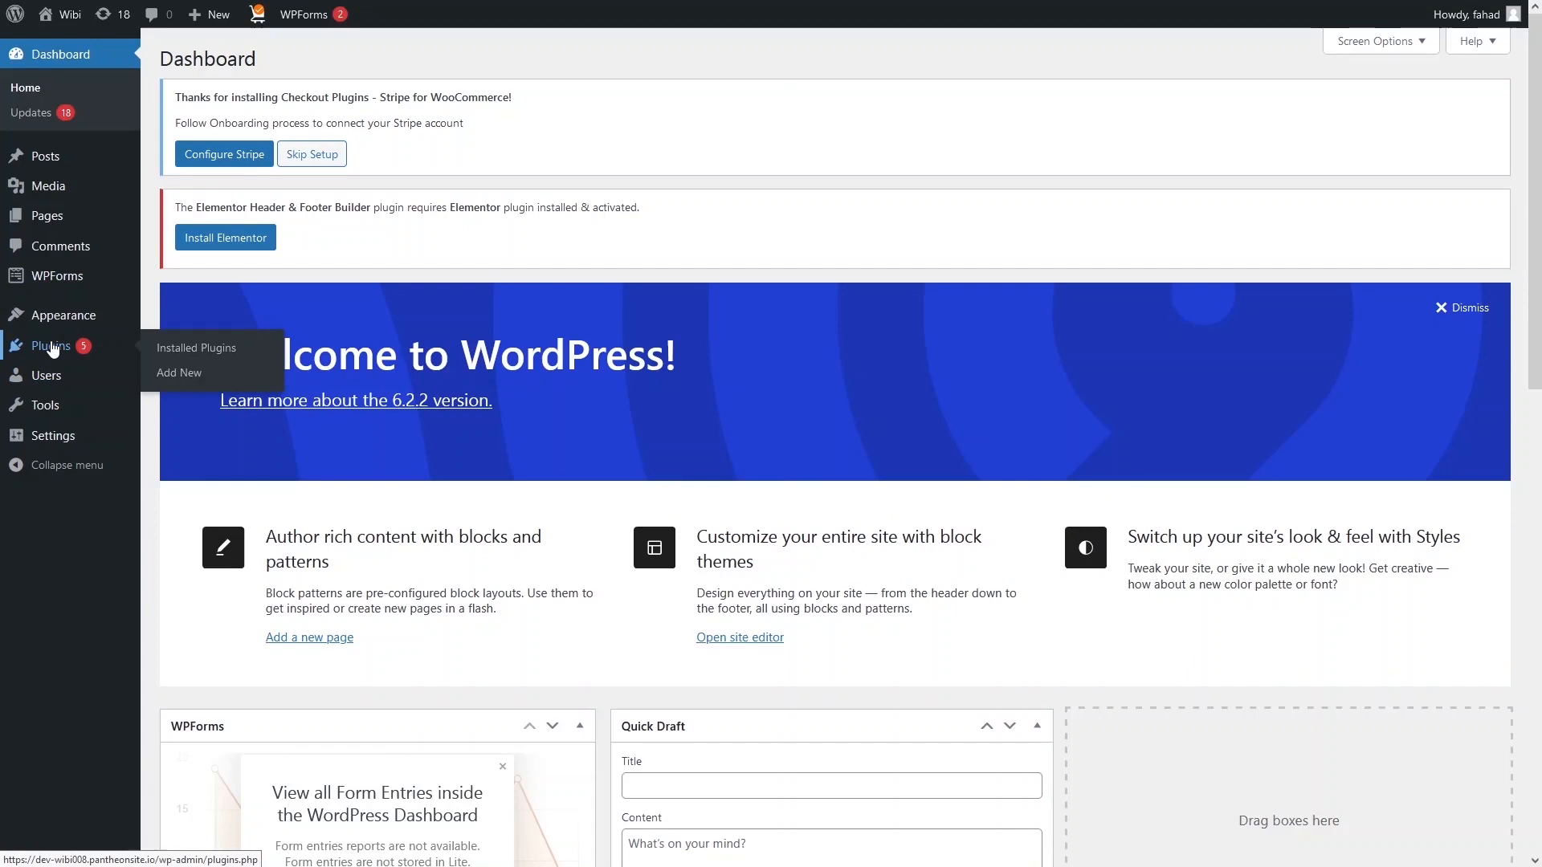
# Search for 'elementor' and install and activate the Elementor Website Builder plugin.
pyautogui.click(185, 374)
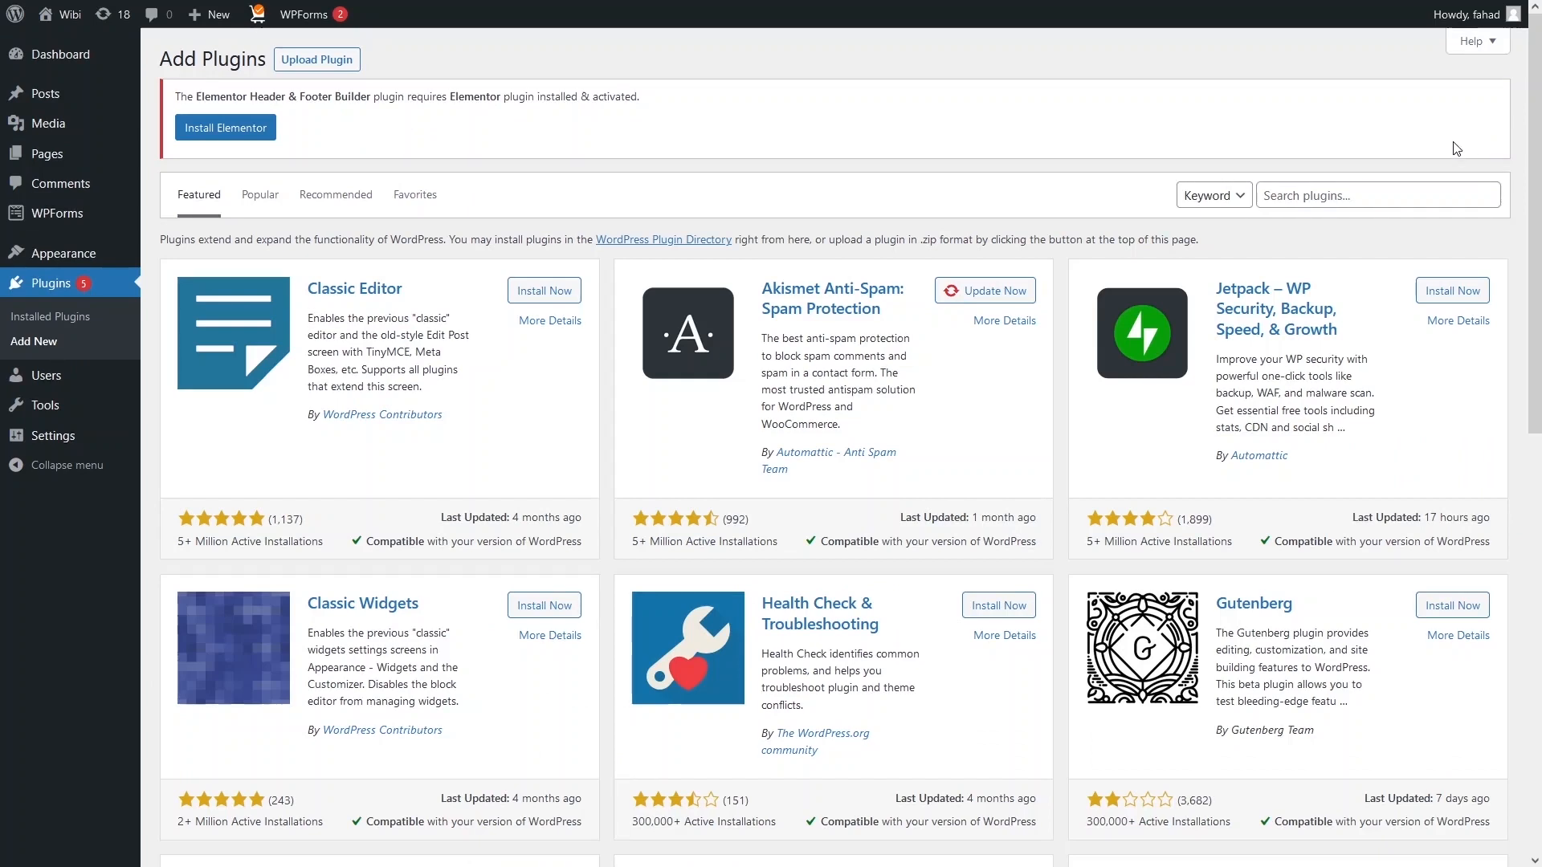
pyautogui.click(1389, 202)
pyautogui.write('elementor')
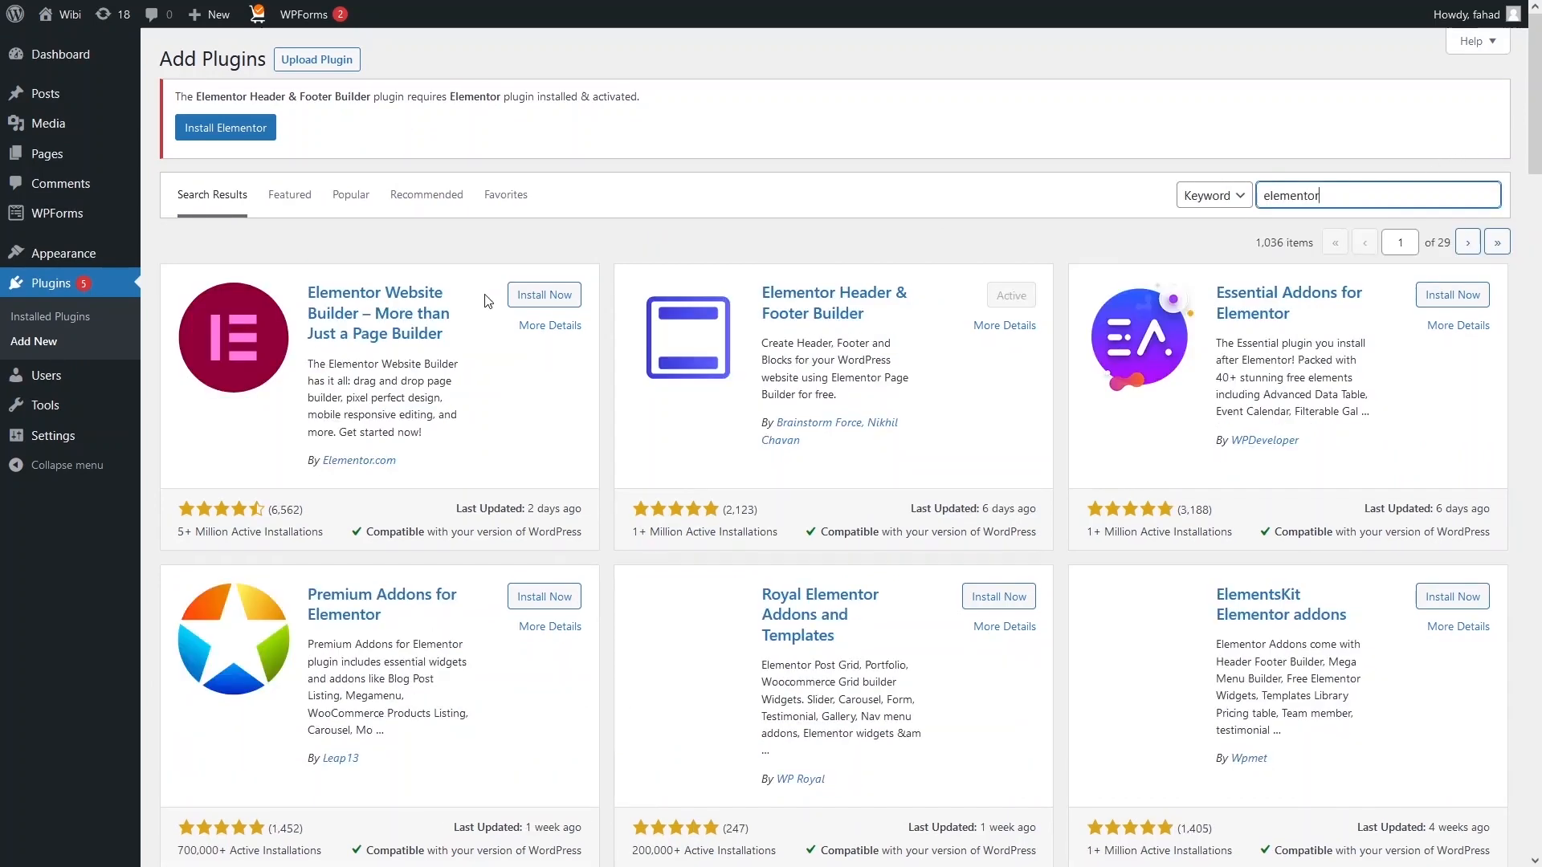
pyautogui.click(546, 297)
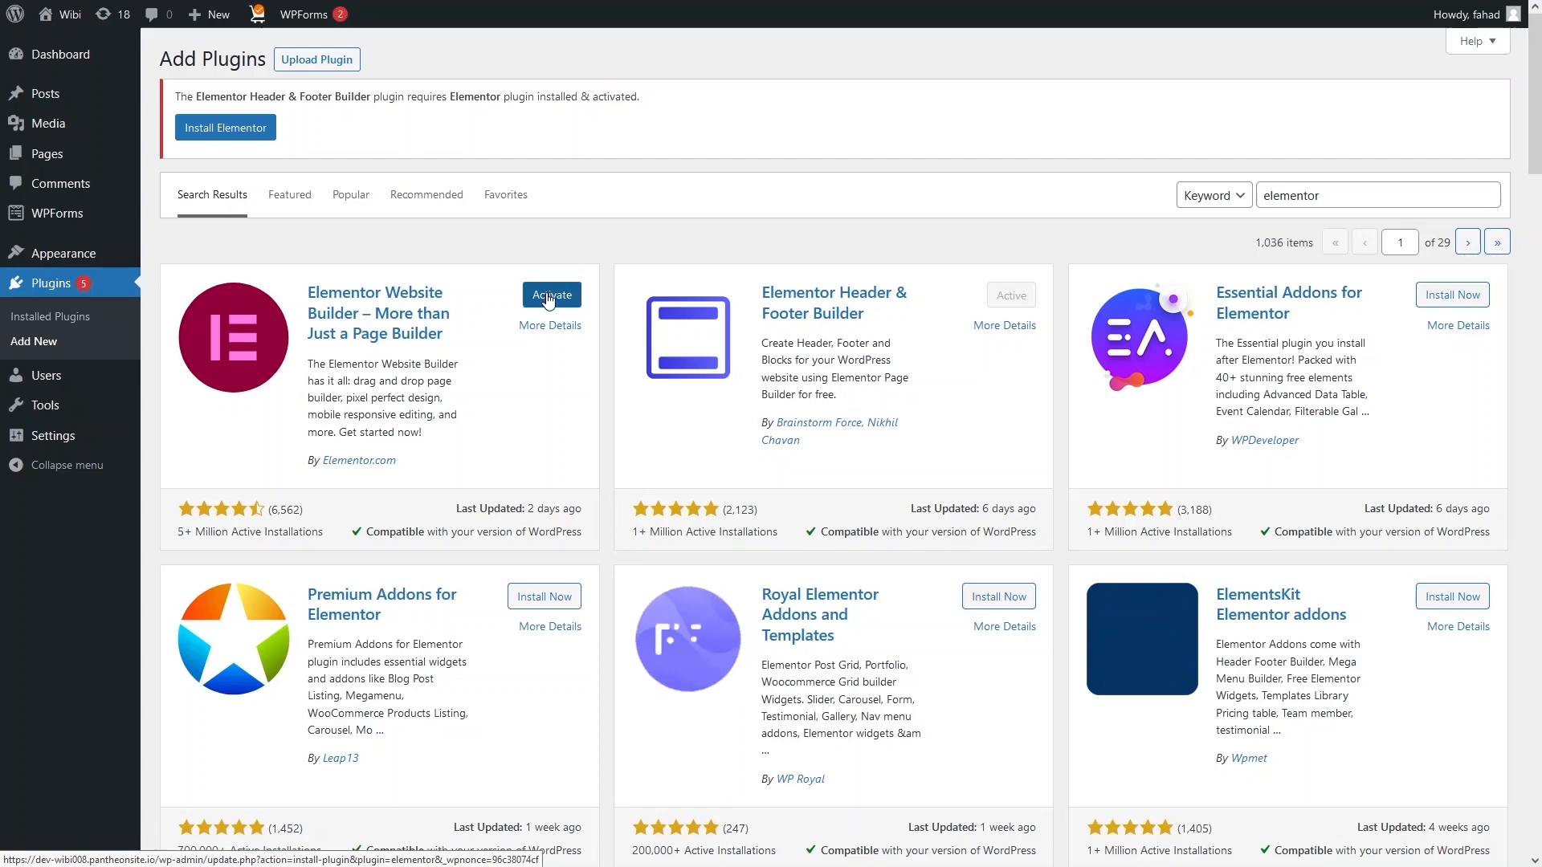
pyautogui.click(549, 299)
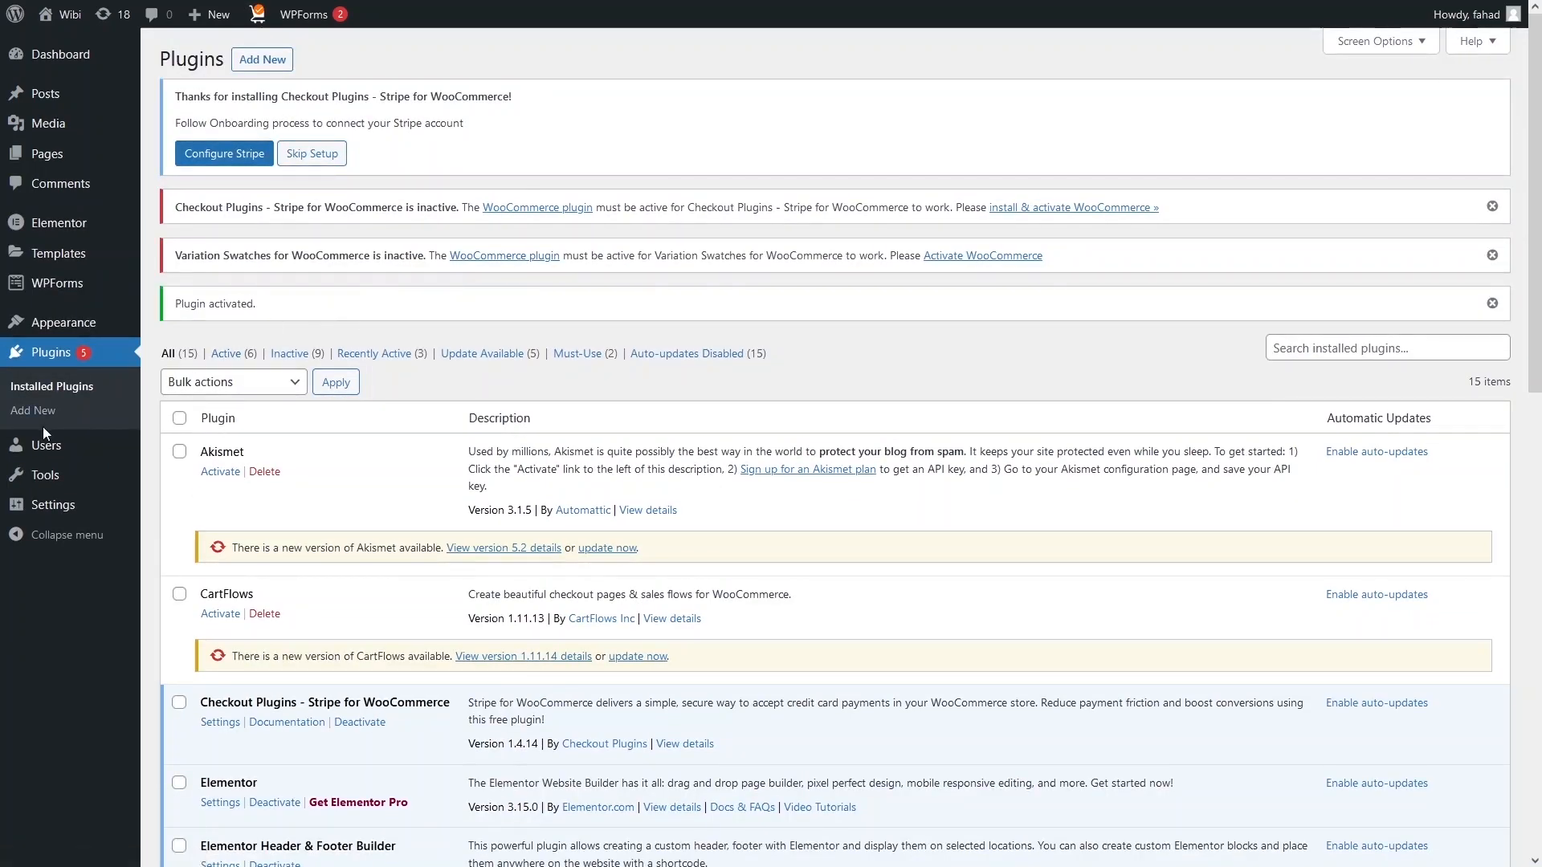
# Search for 'starter' and install and activate Starter Templates, then check the plugin list.
pyautogui.click(32, 421)
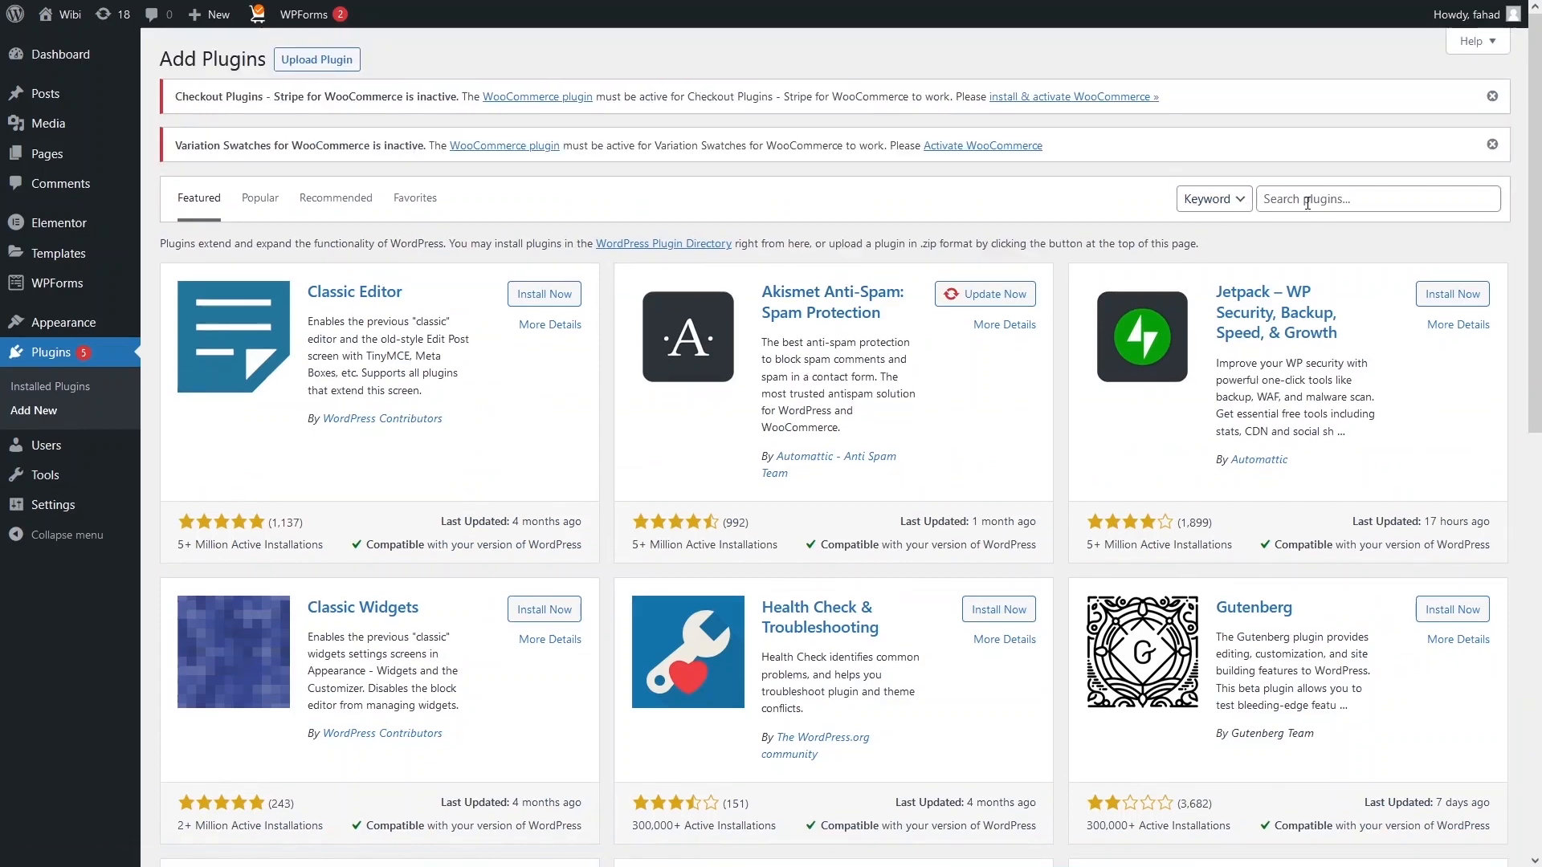
pyautogui.click(1307, 203)
pyautogui.write('starter')
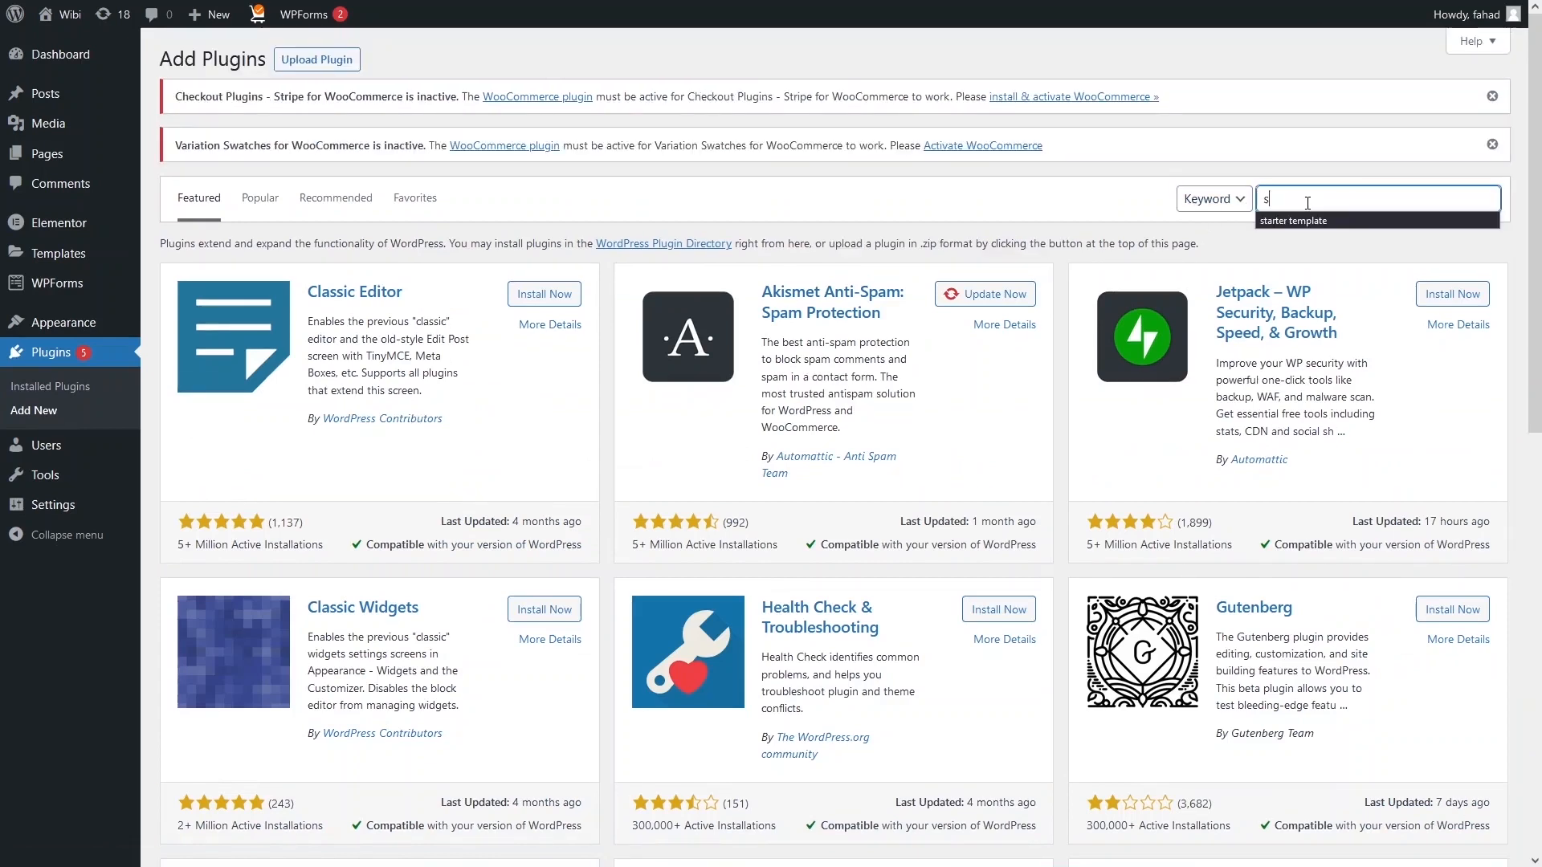
pyautogui.click(1294, 221)
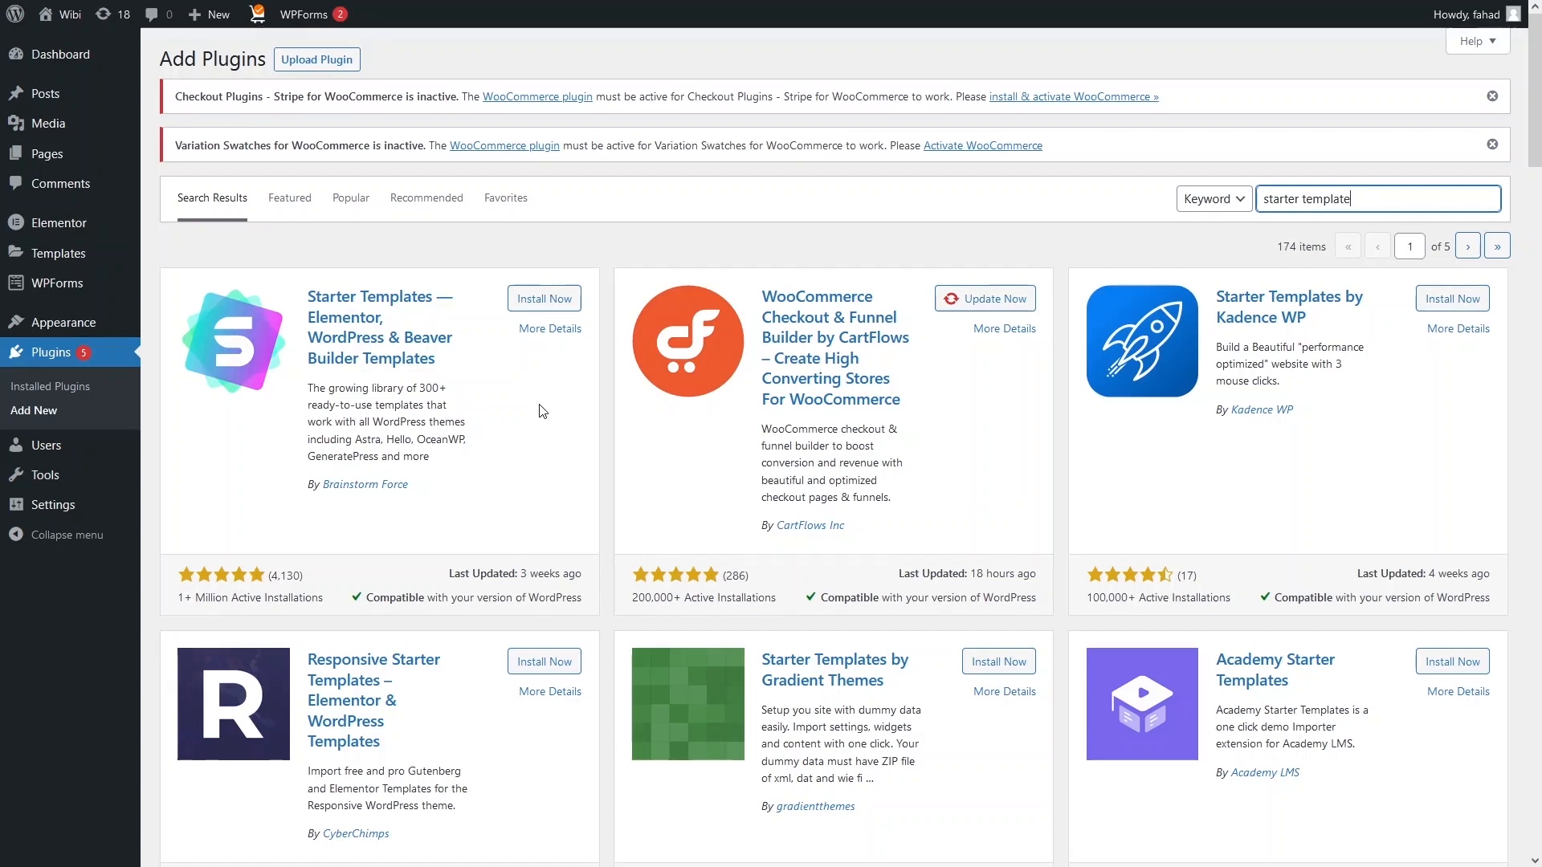
pyautogui.click(542, 304)
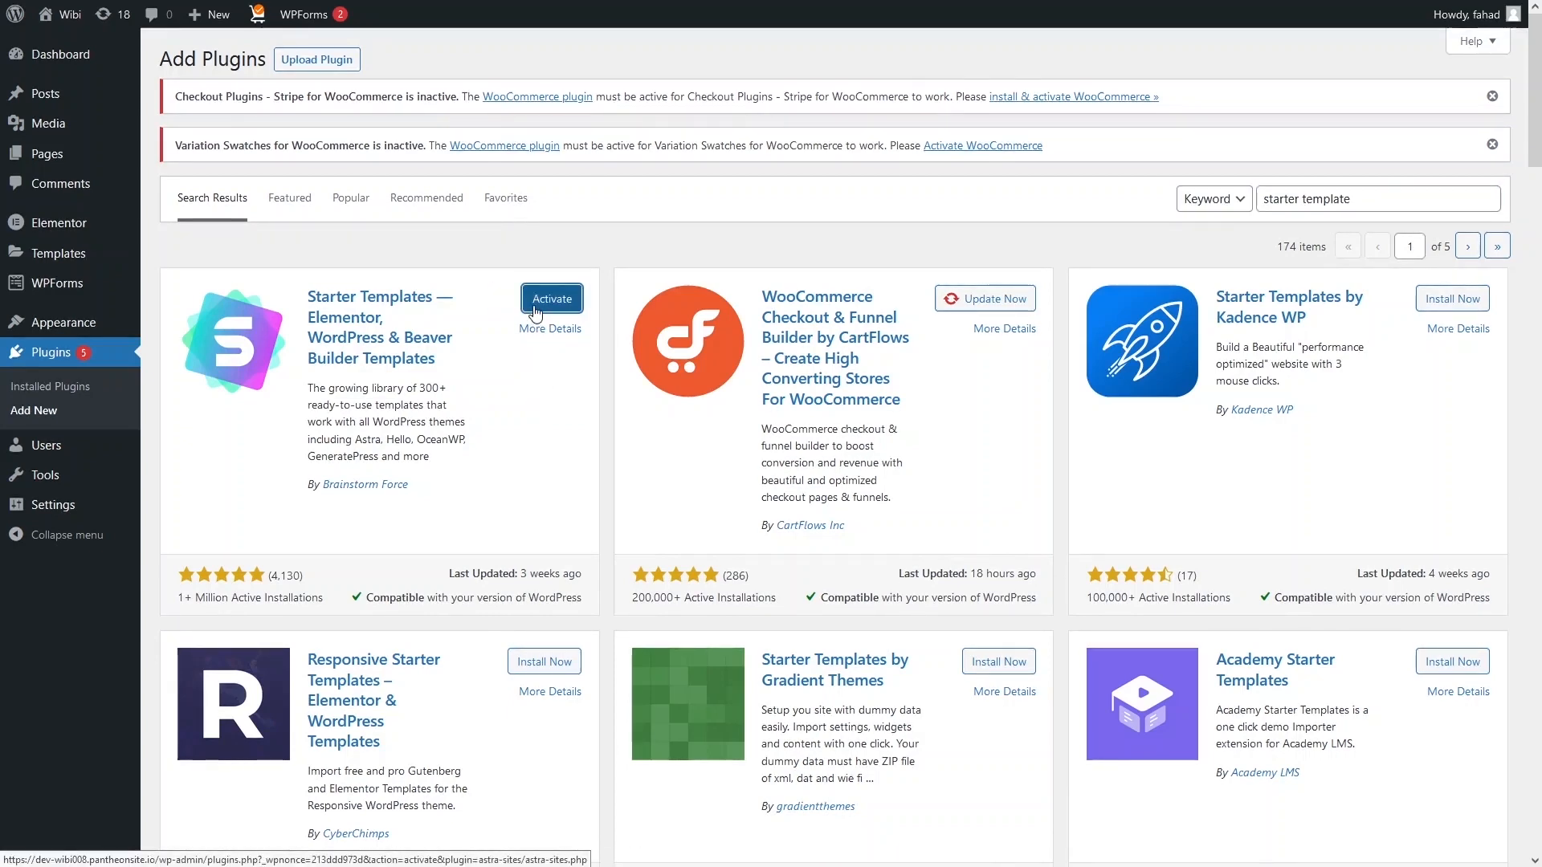
pyautogui.click(536, 309)
pyautogui.scroll(-5, 365, 453)
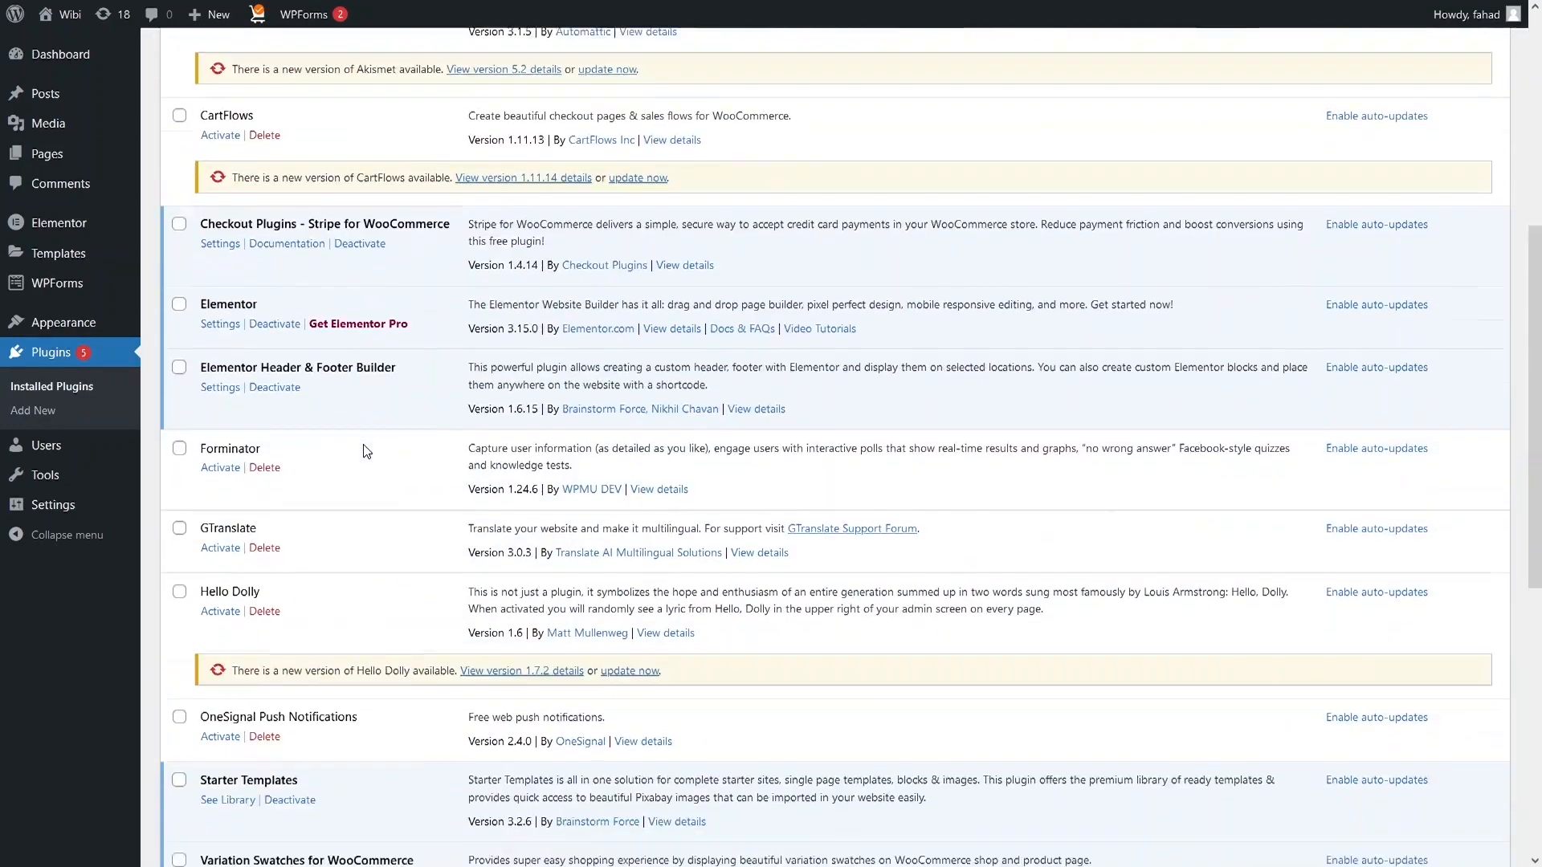
pyautogui.scroll(3, 354, 434)
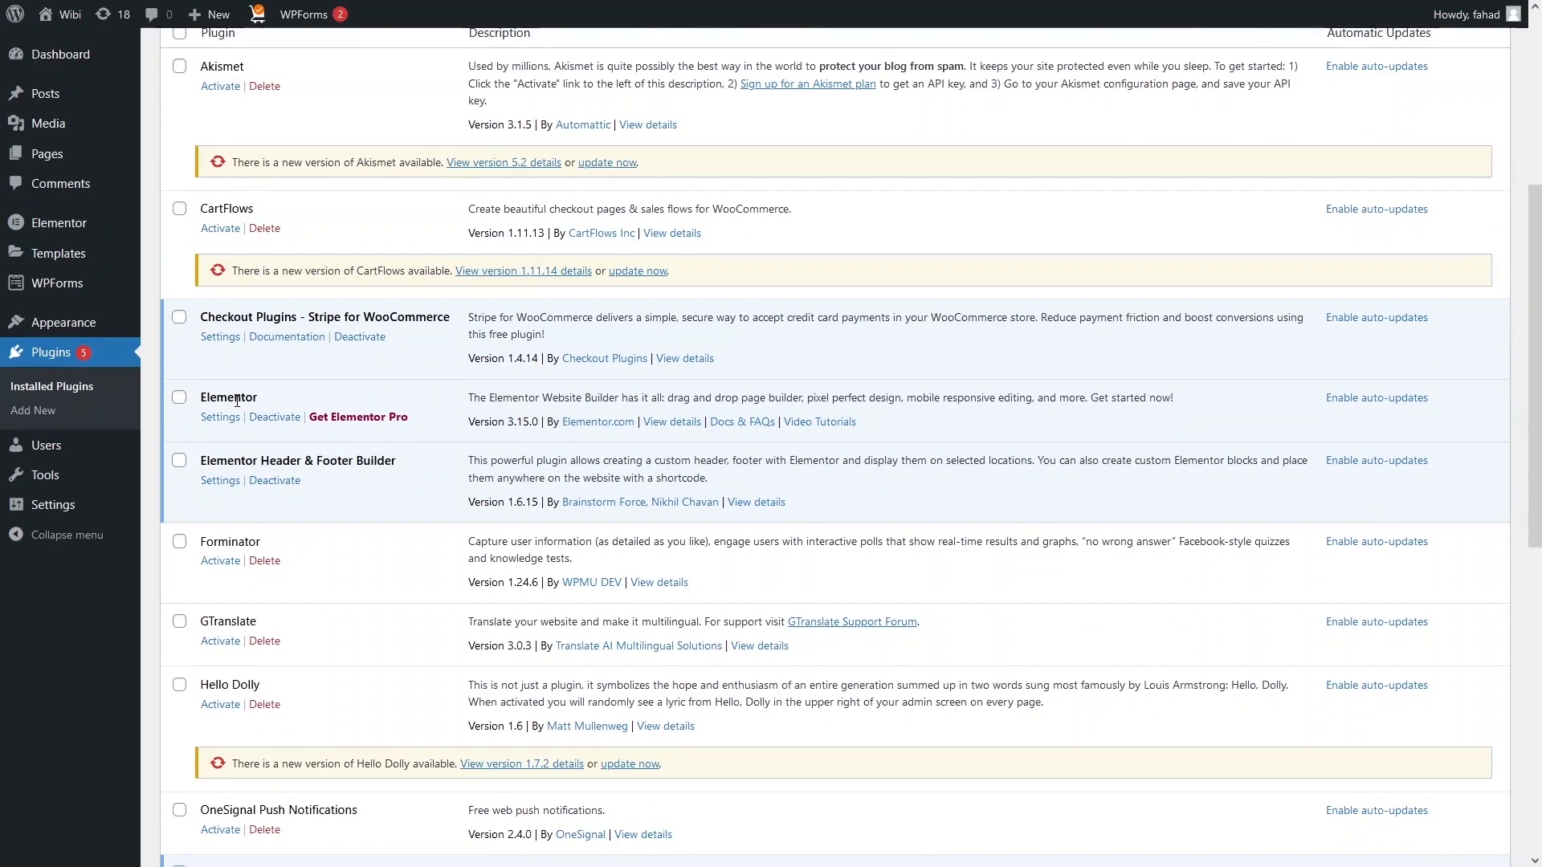
pyautogui.scroll(-6, 235, 403)
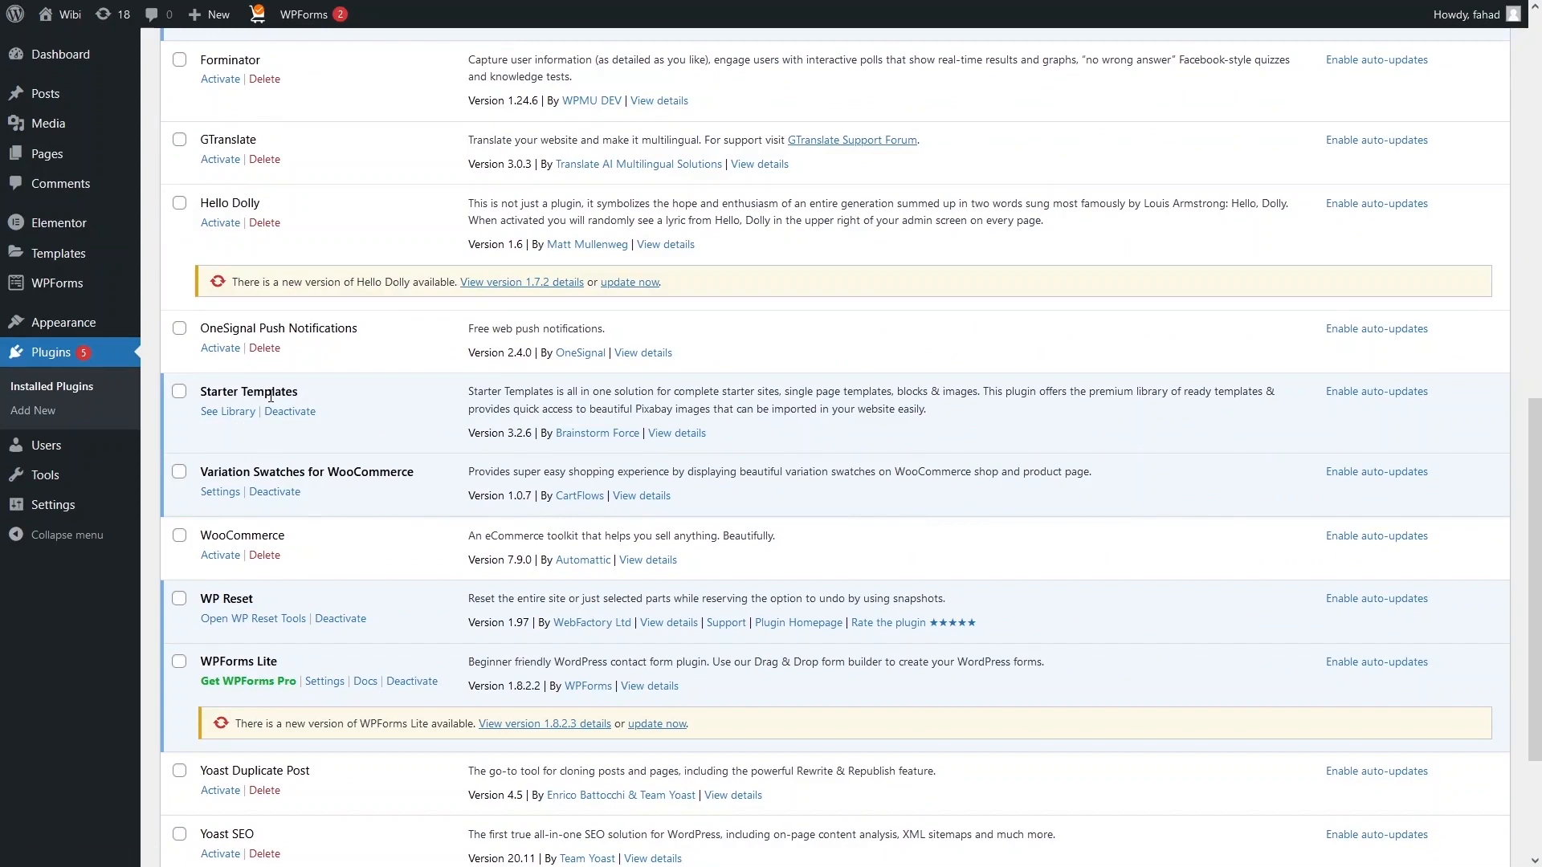
# Open the Starter Templates library, filter to Blog > Travel Blog, and keep Elementor as builder.
pyautogui.click(225, 419)
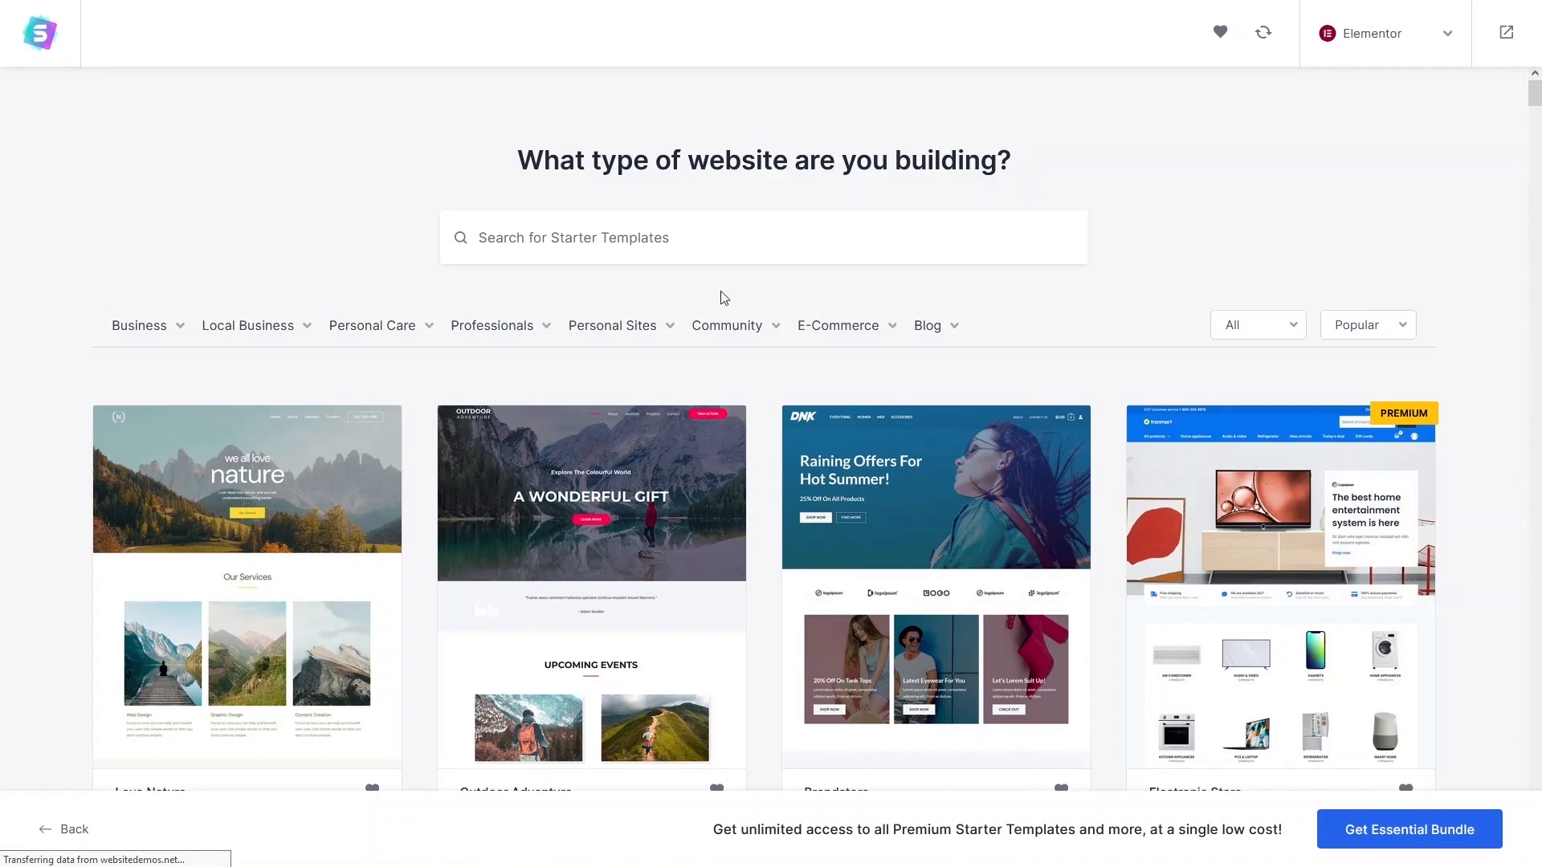
pyautogui.moveTo(932, 330)
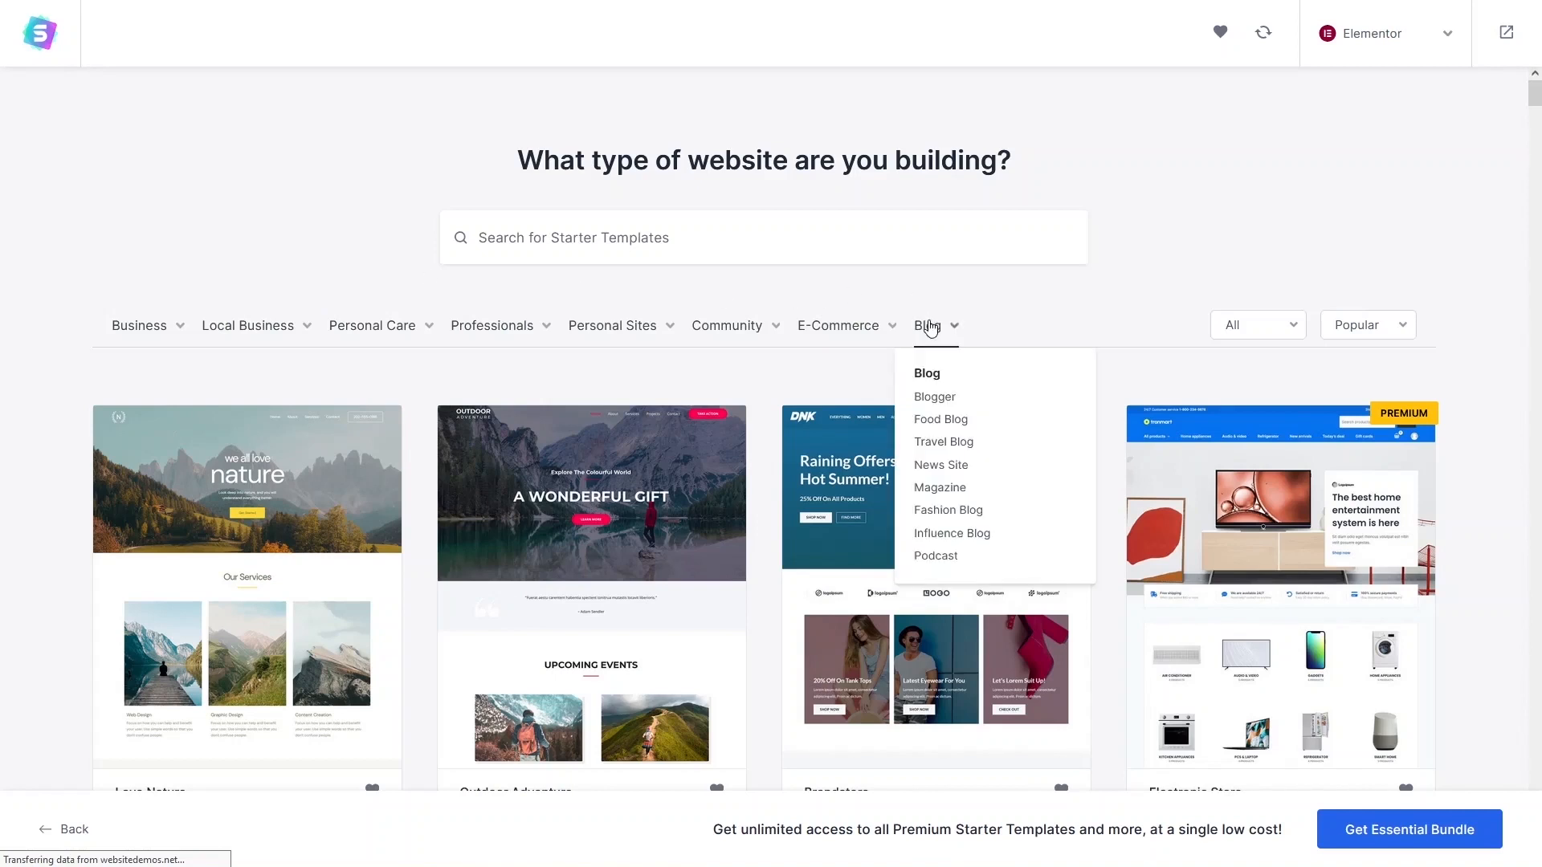
pyautogui.click(956, 452)
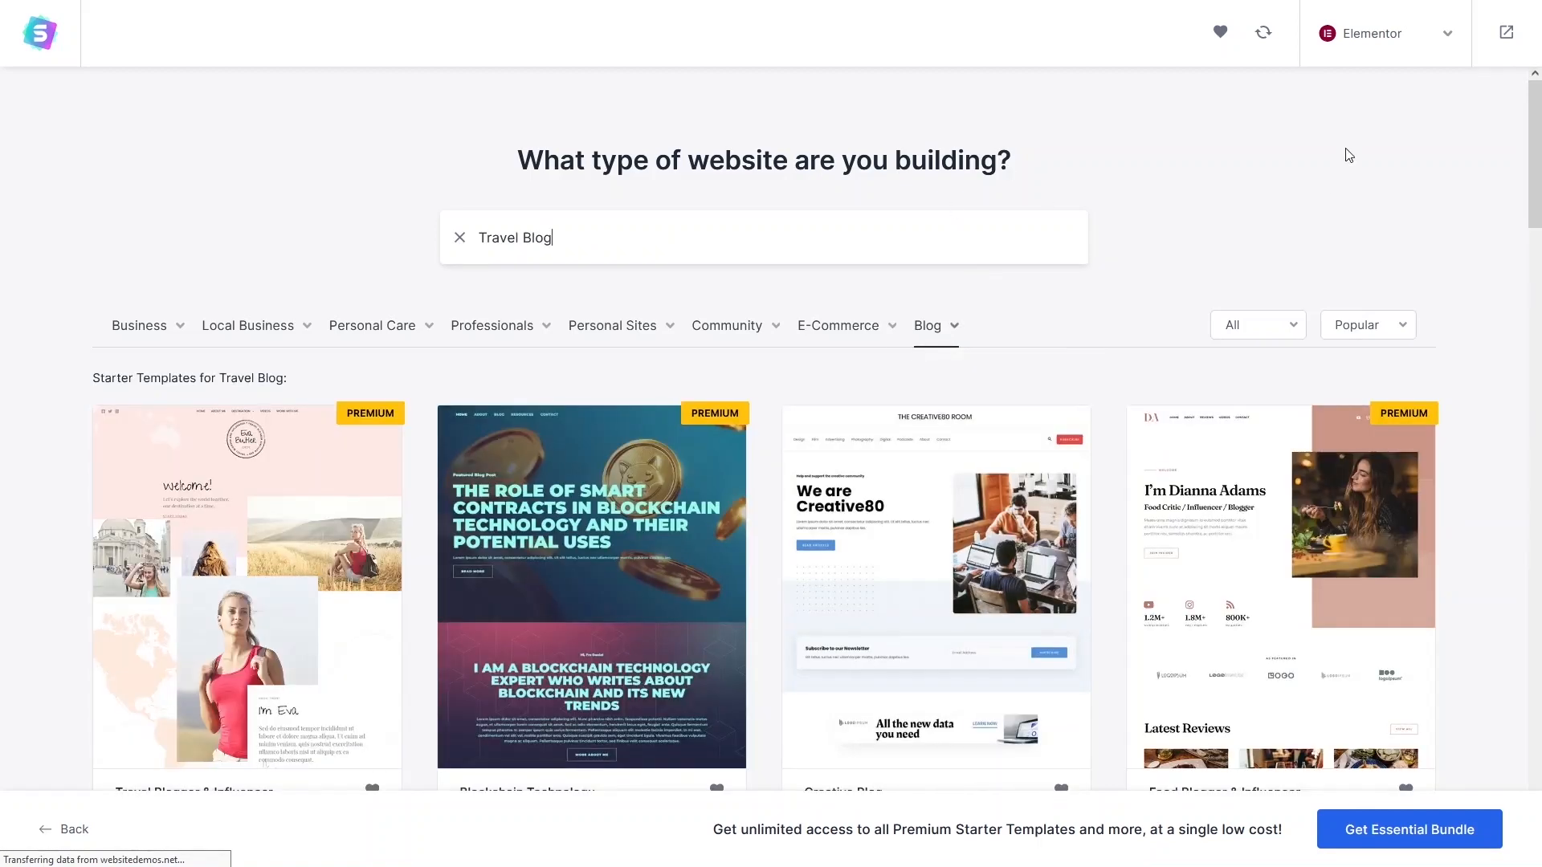
pyautogui.click(1398, 57)
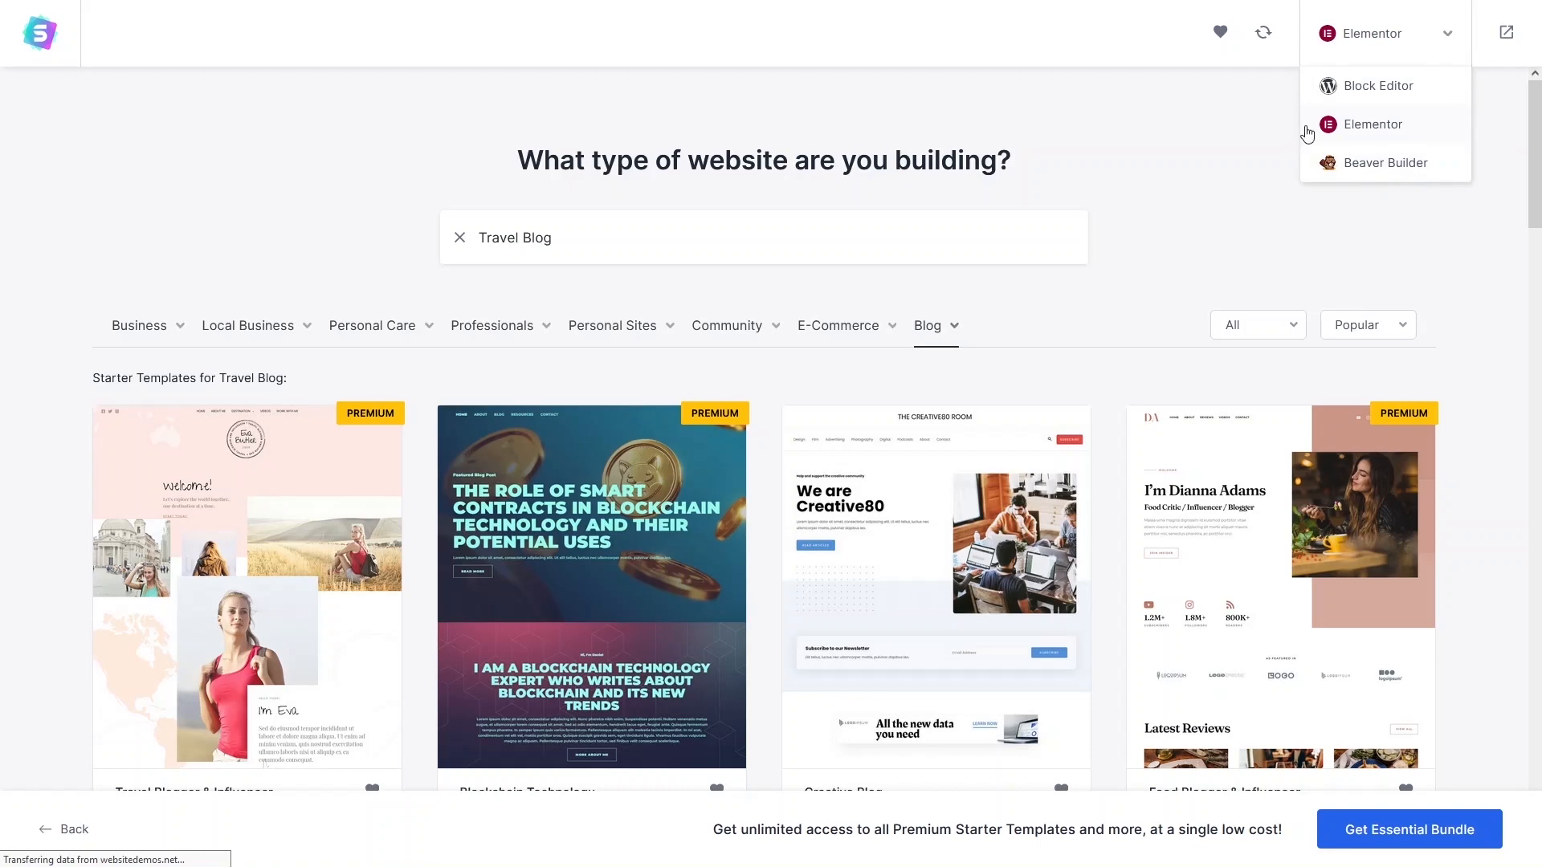
pyautogui.click(1245, 149)
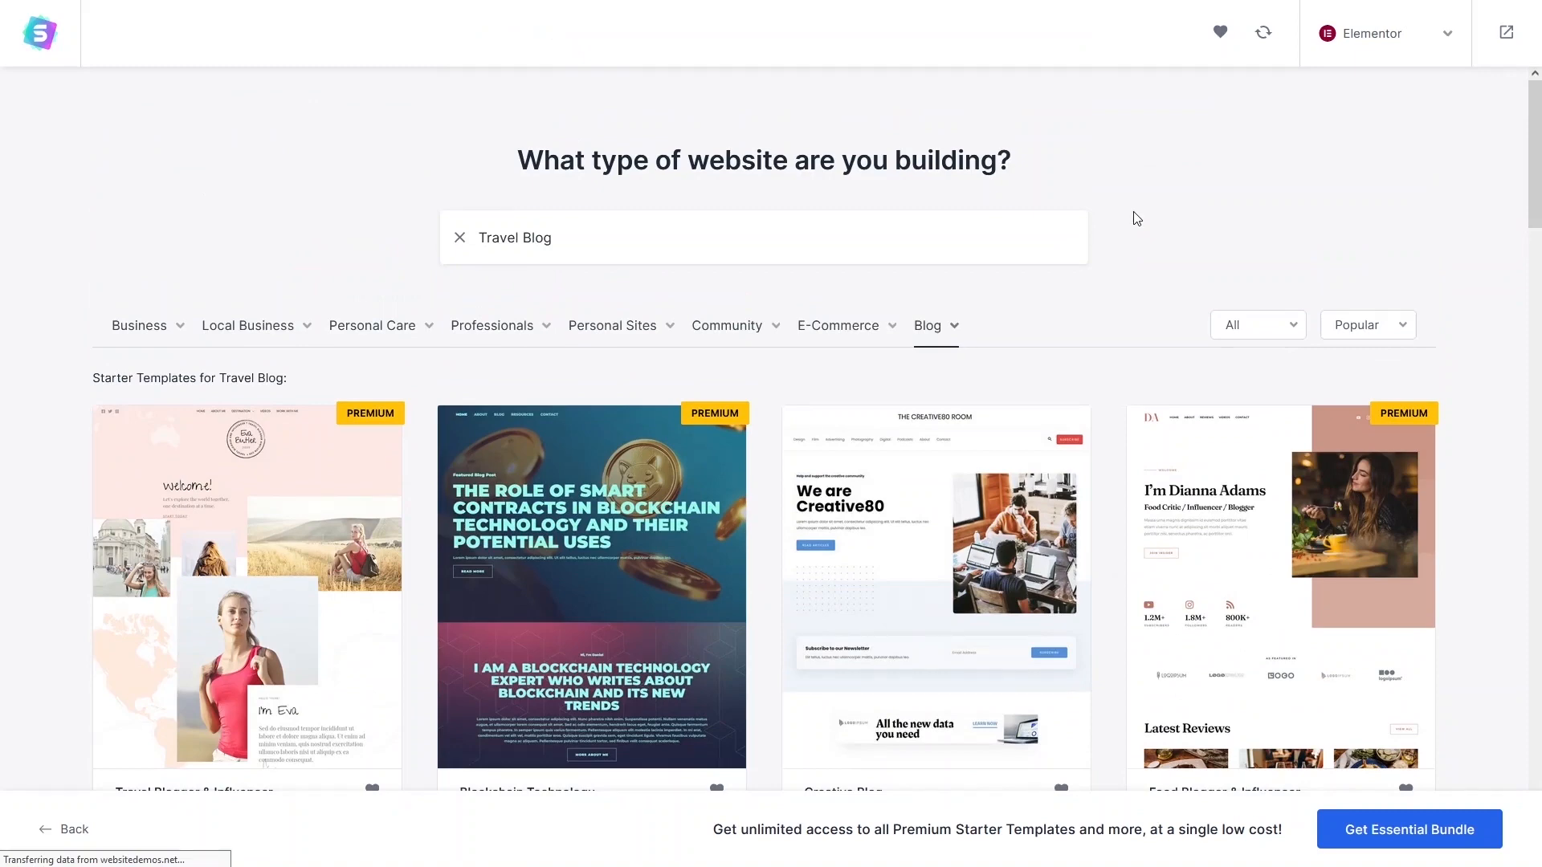
pyautogui.scroll(-15, 922, 386)
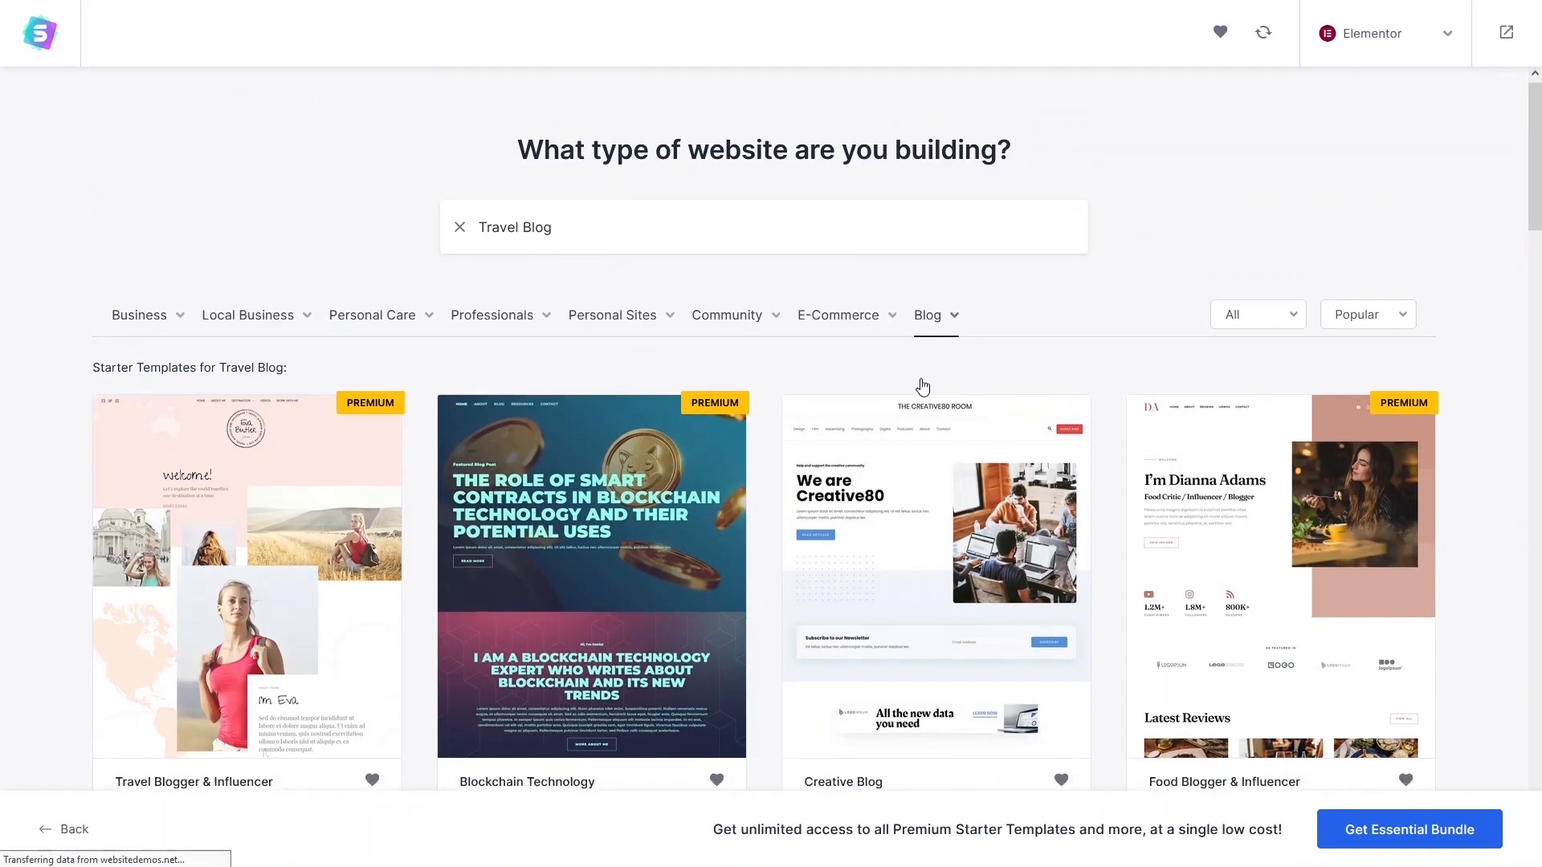
pyautogui.scroll(3, 898, 385)
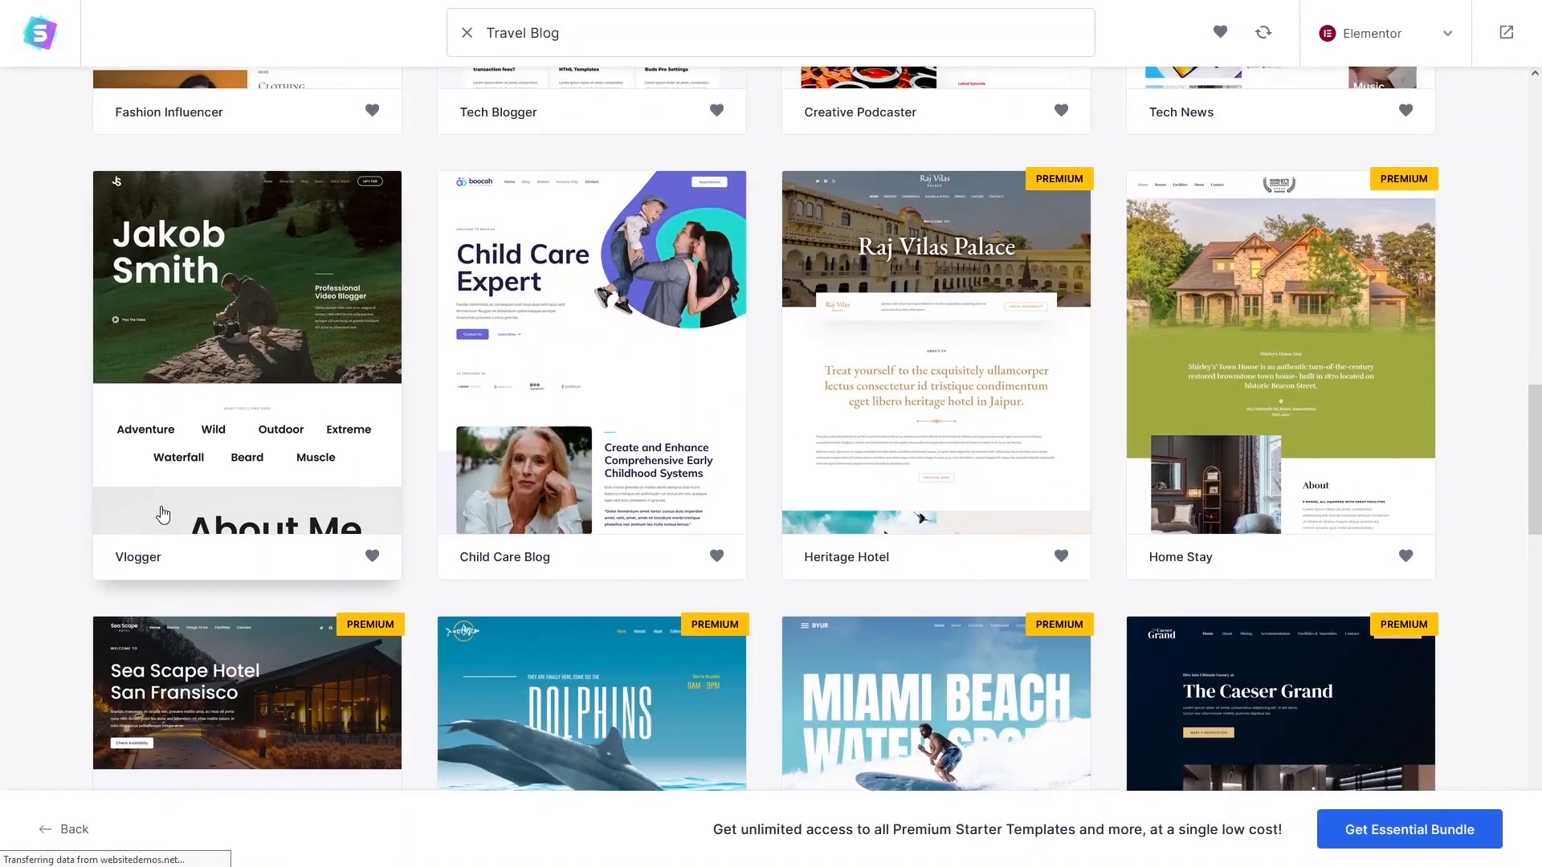
# Pick the Vlogger template and scroll through its preview.
pyautogui.click(257, 395)
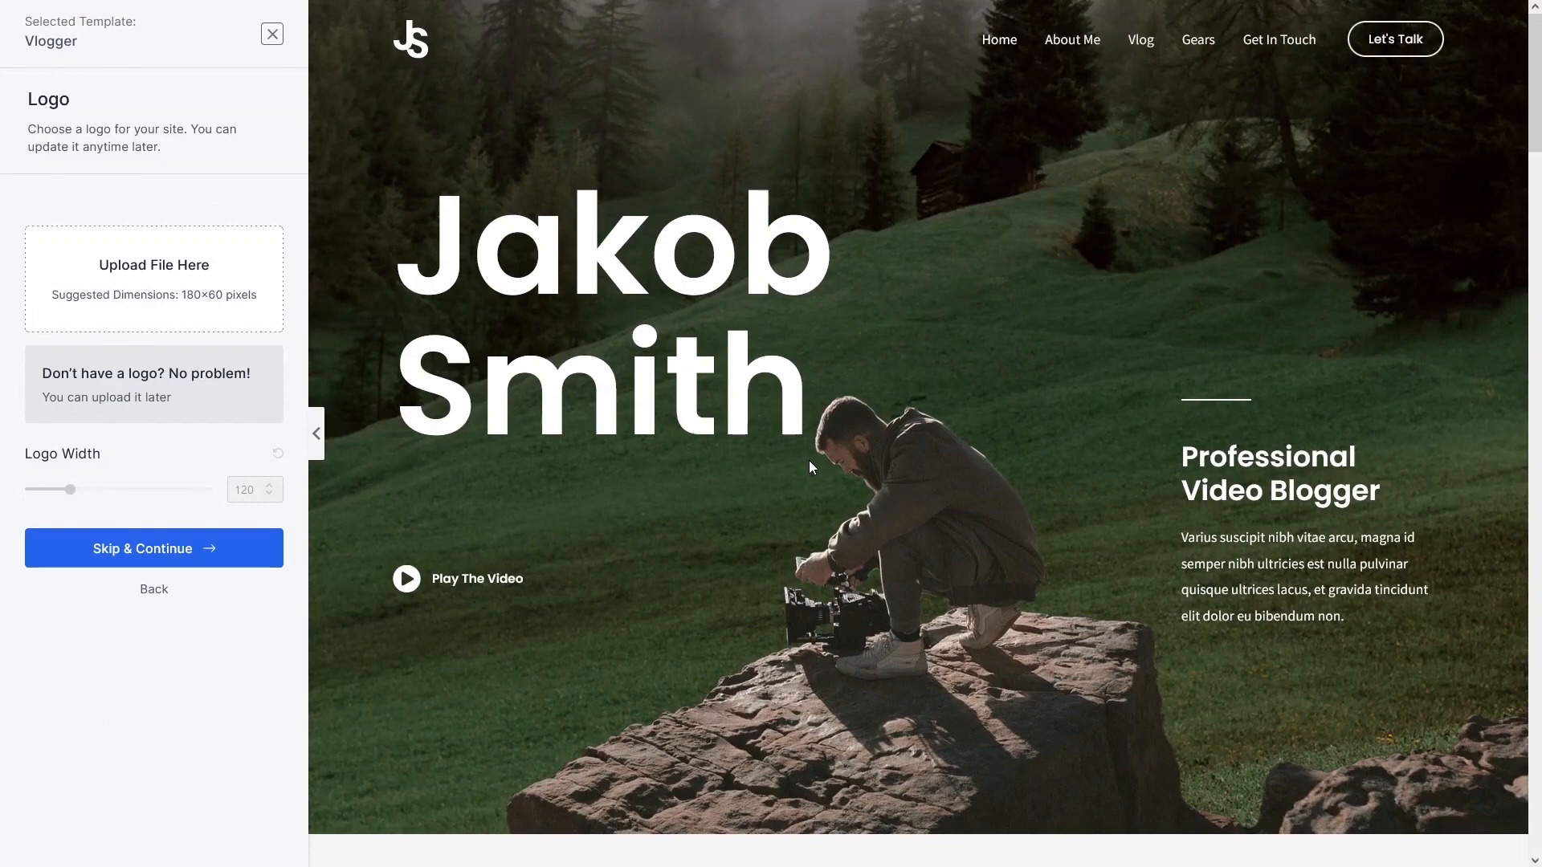
pyautogui.scroll(-10, 808, 461)
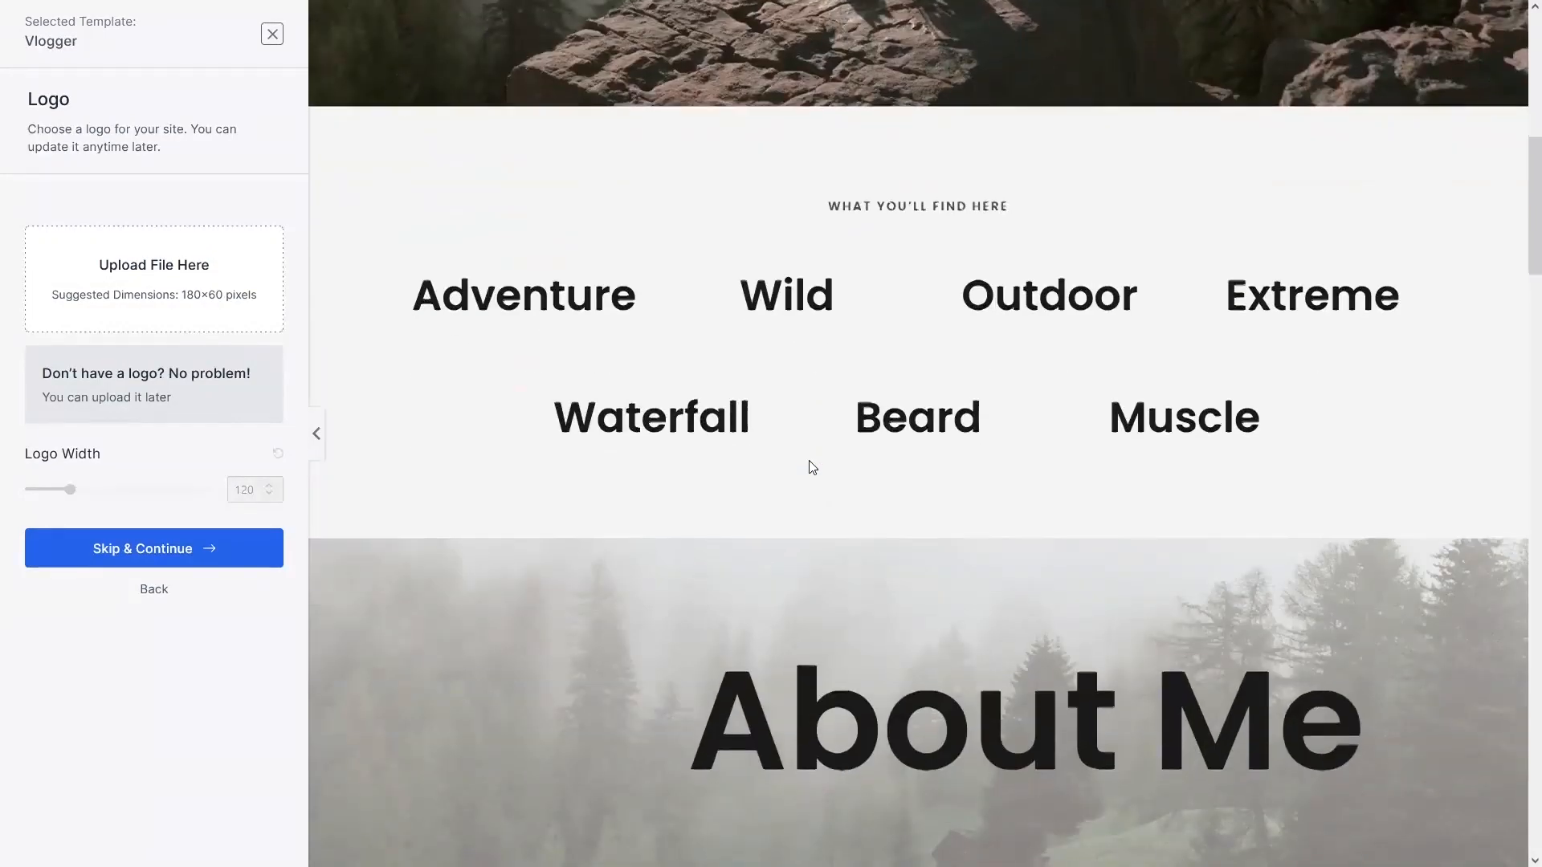
pyautogui.scroll(-15, 809, 461)
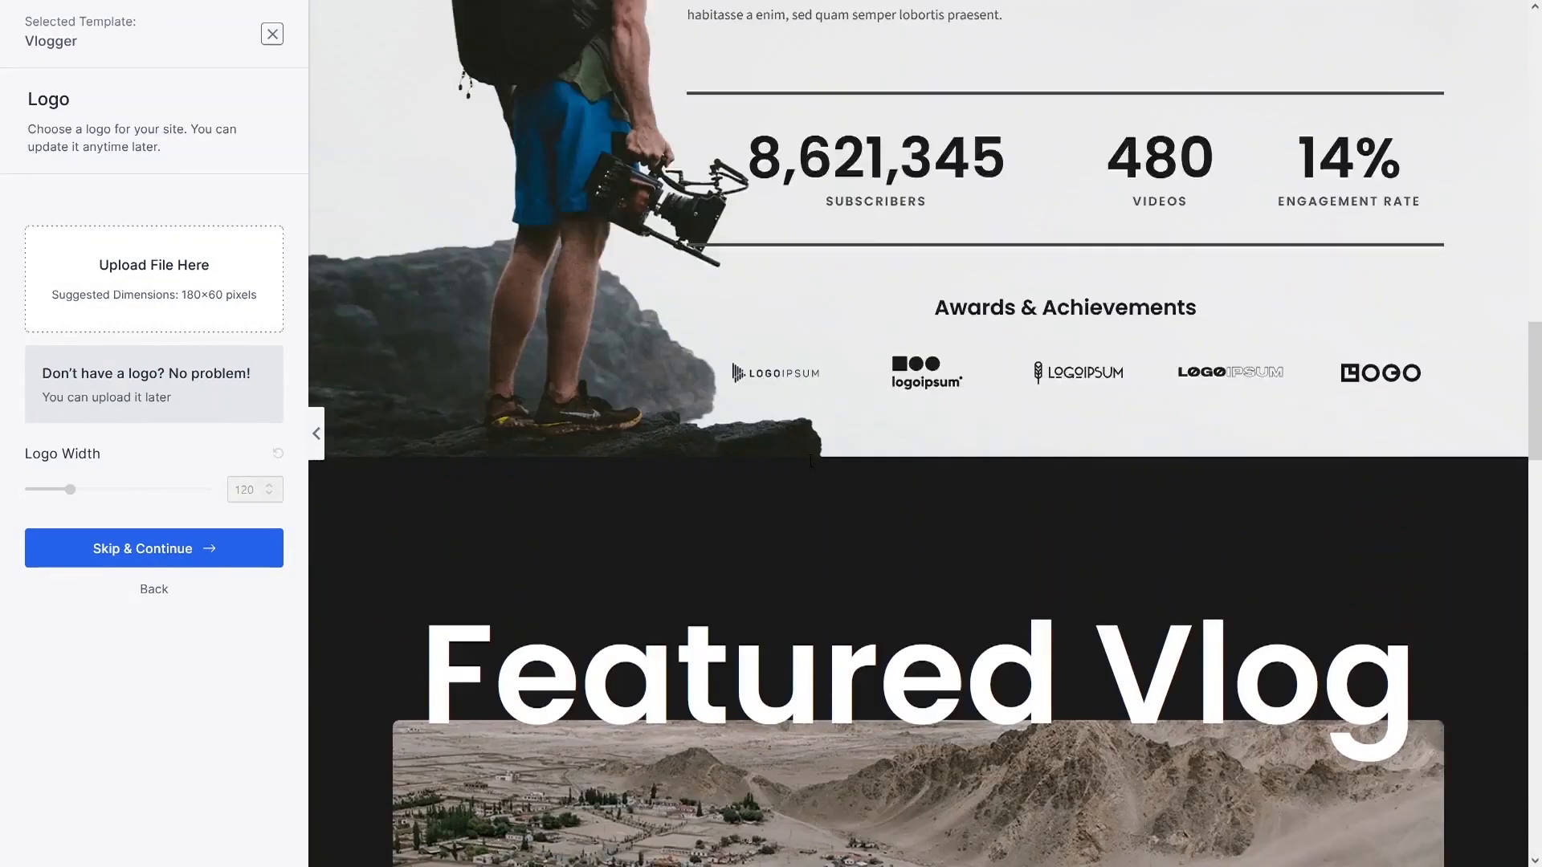
pyautogui.scroll(-15, 810, 466)
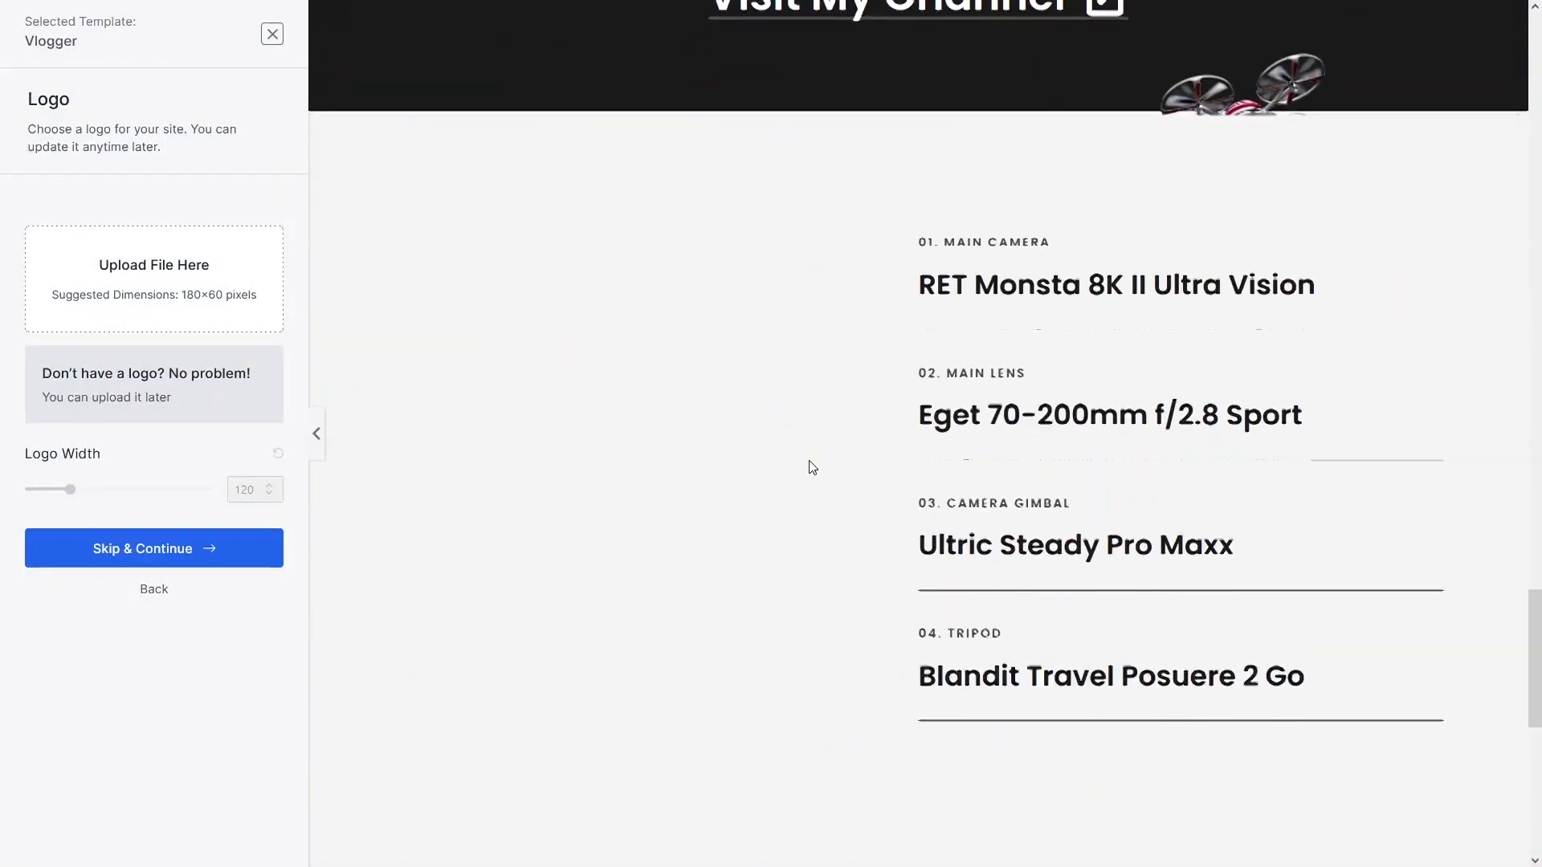
pyautogui.scroll(-8, 811, 468)
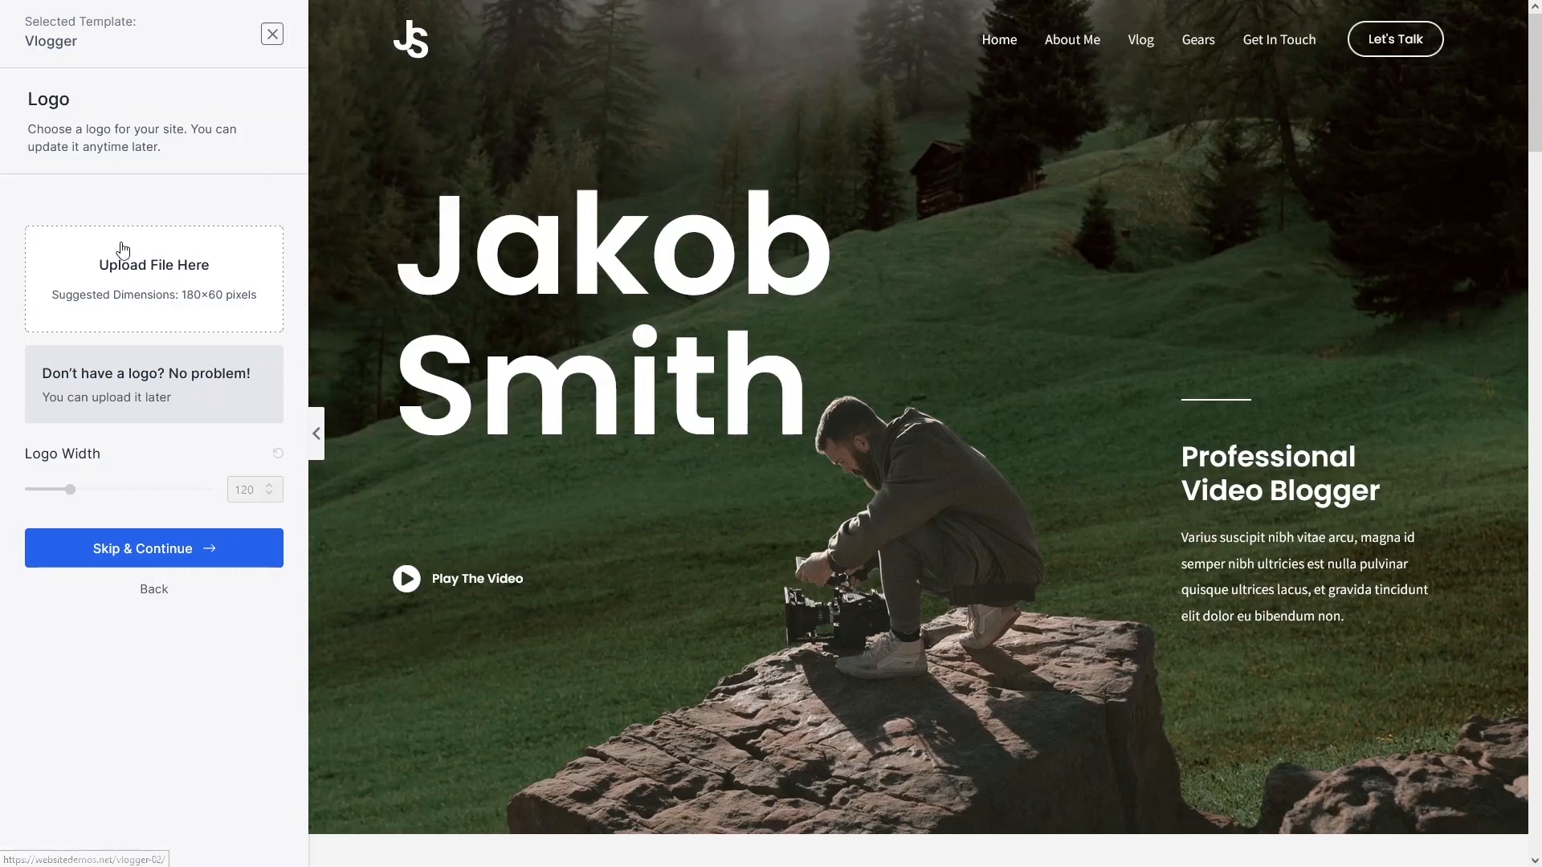
# Leave the logo empty by closing the media library and choosing Skip & Continue.
pyautogui.click(121, 273)
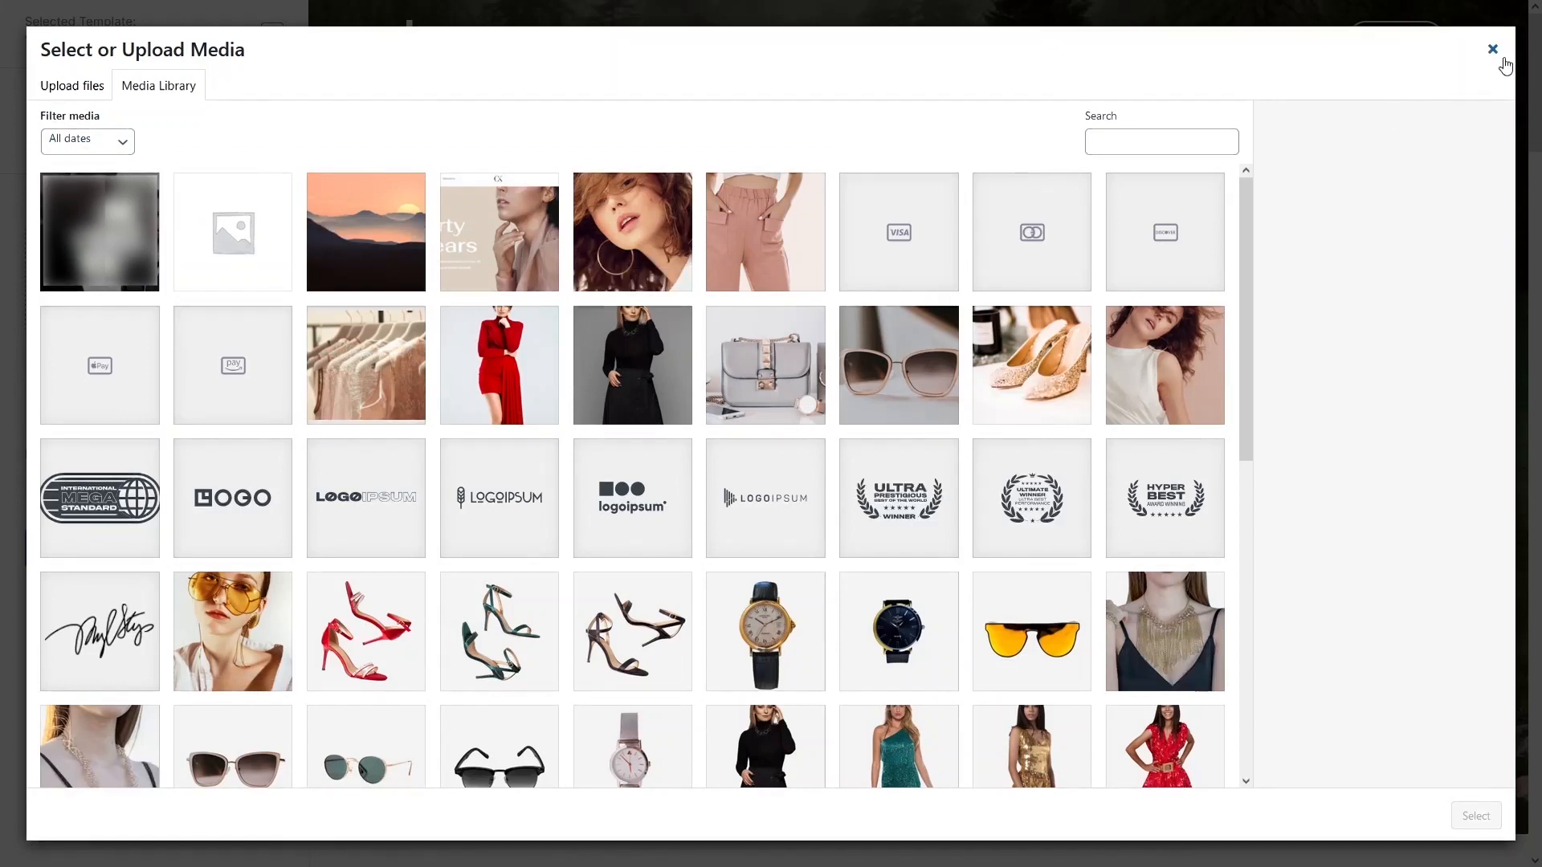
pyautogui.click(1493, 53)
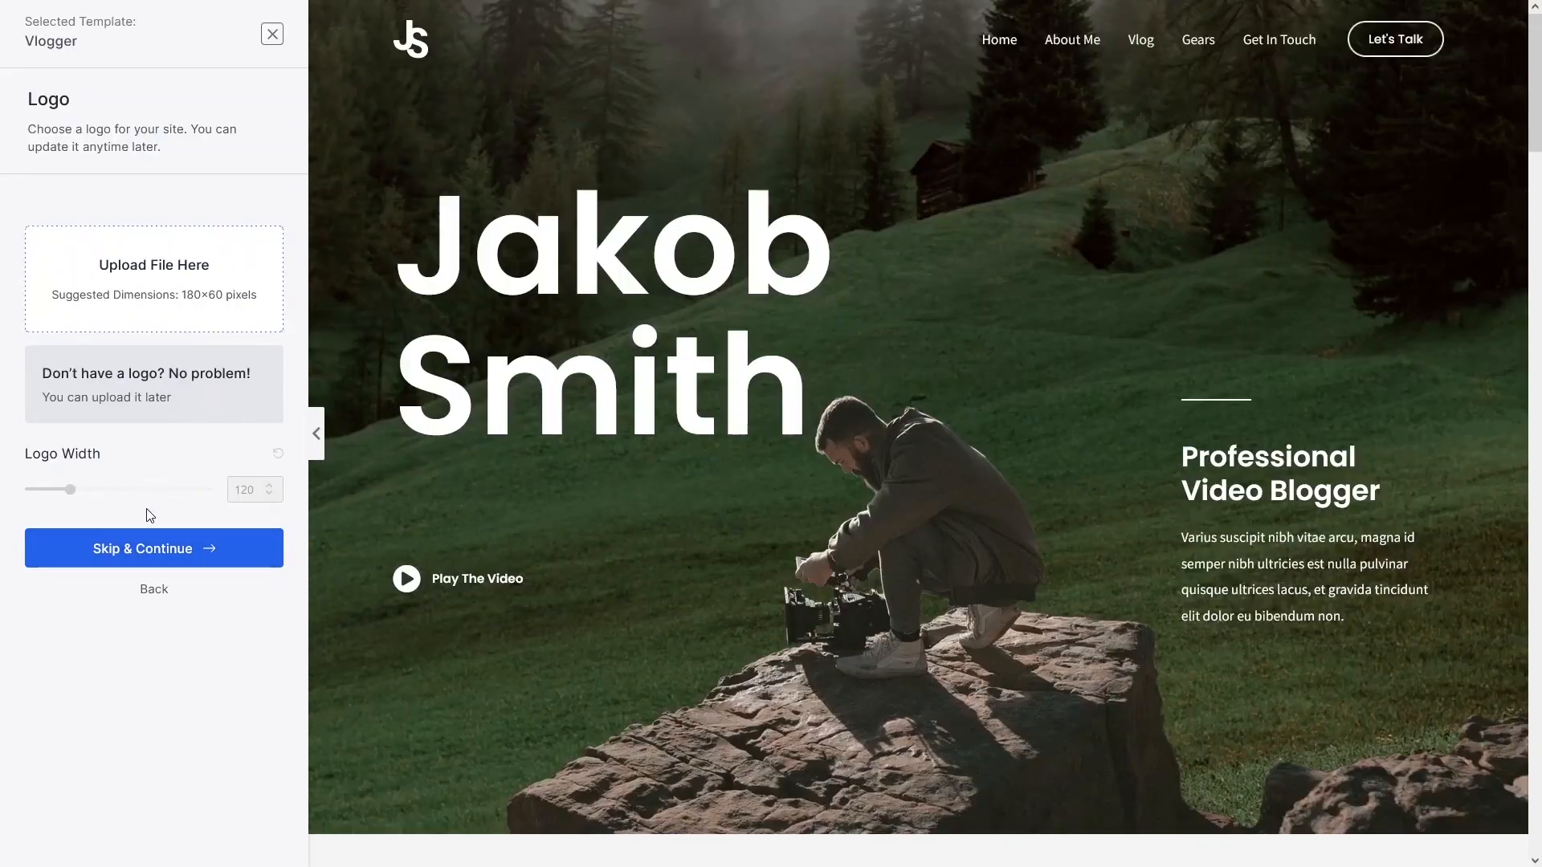
pyautogui.click(167, 551)
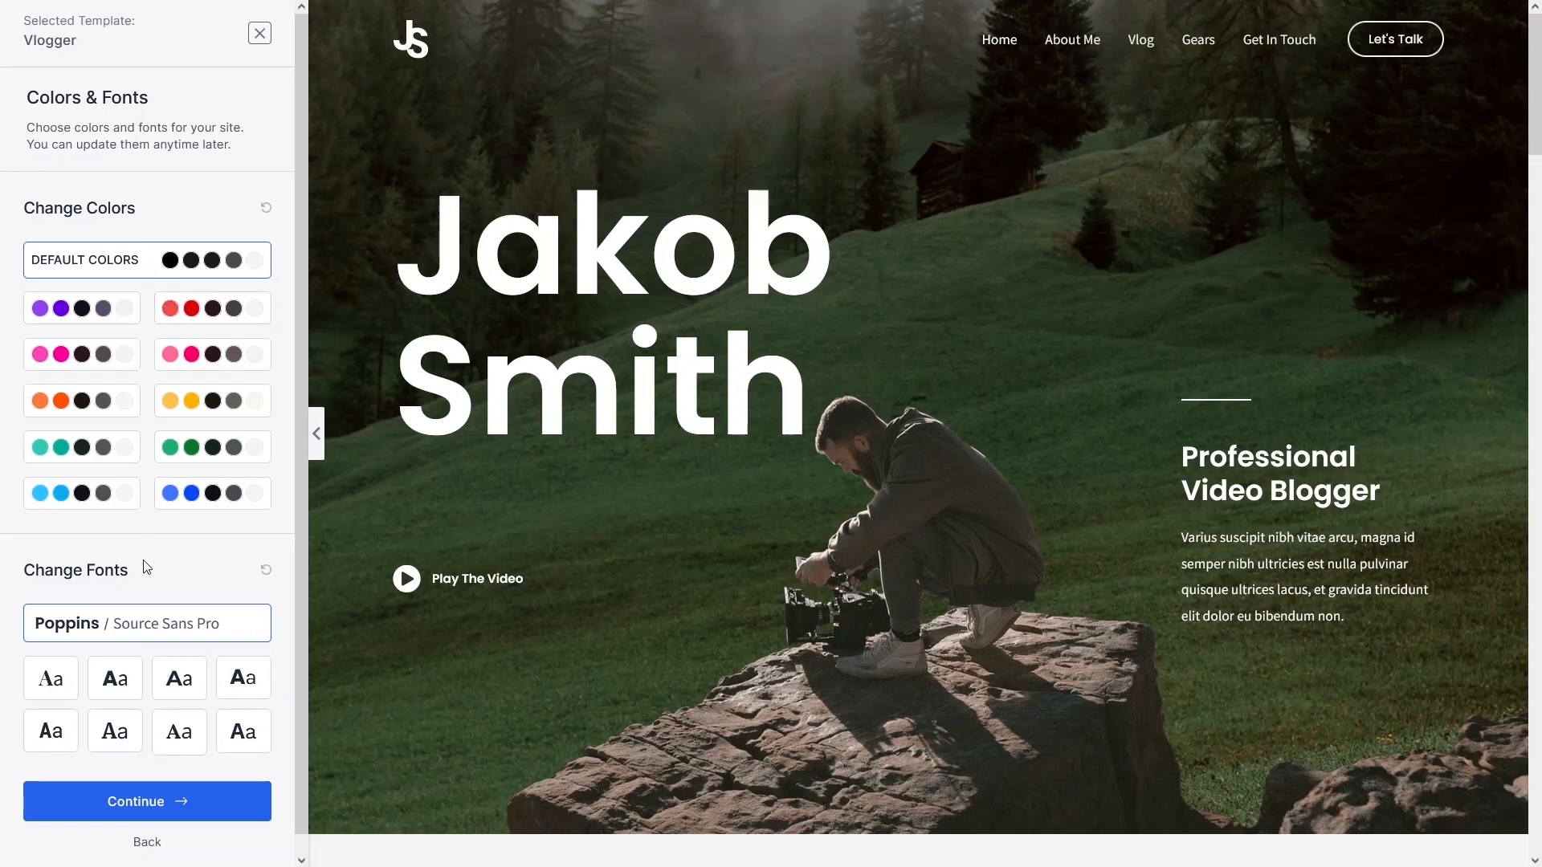
# Keep default colours and fonts, skip the plugin warning, build the Vlogger site and view it.
pyautogui.click(172, 802)
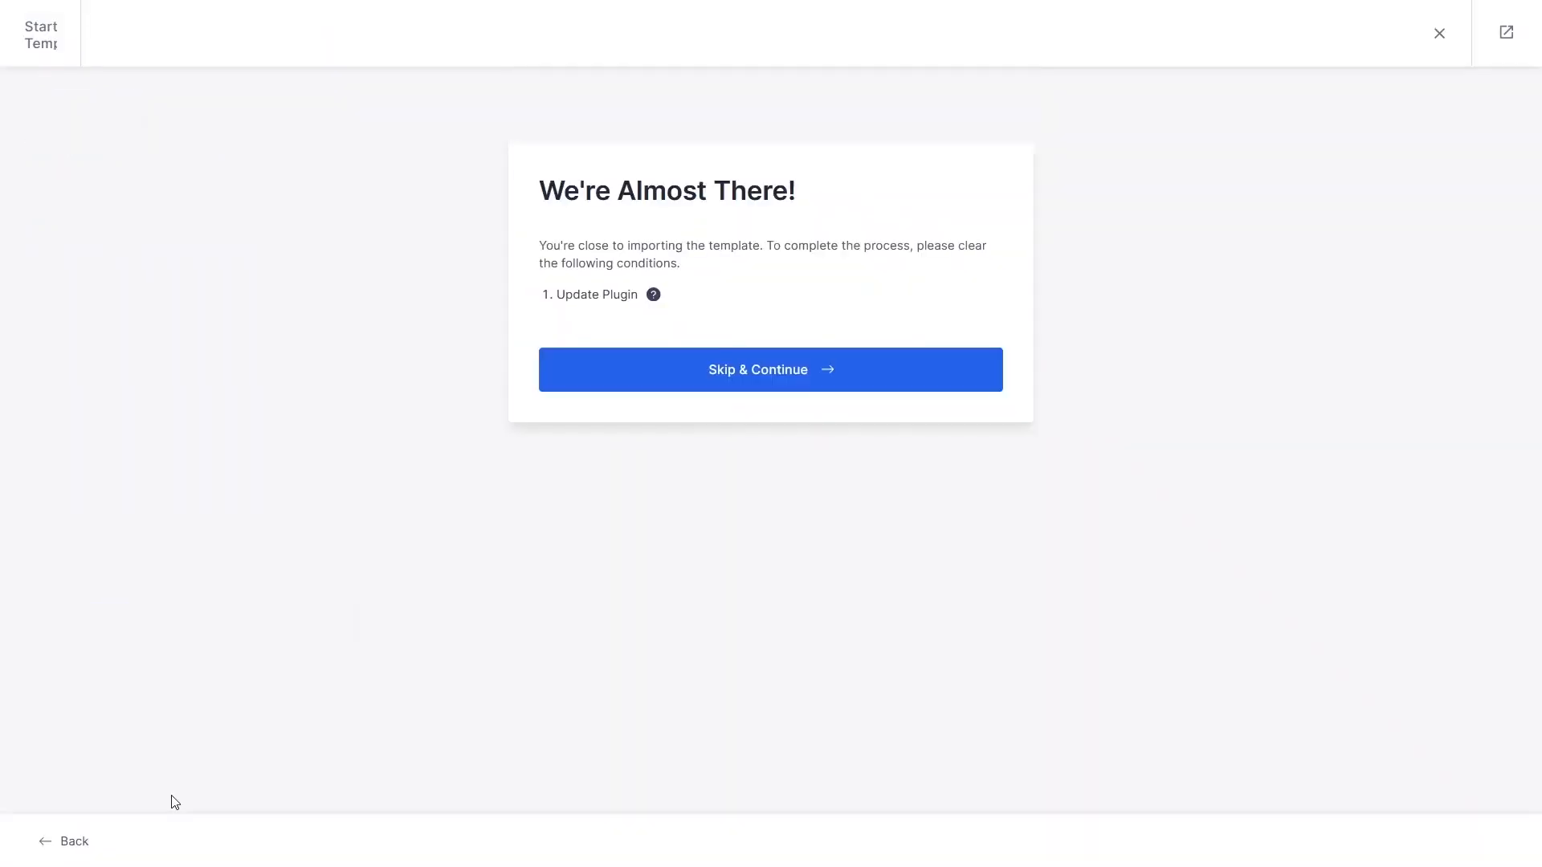
pyautogui.click(805, 377)
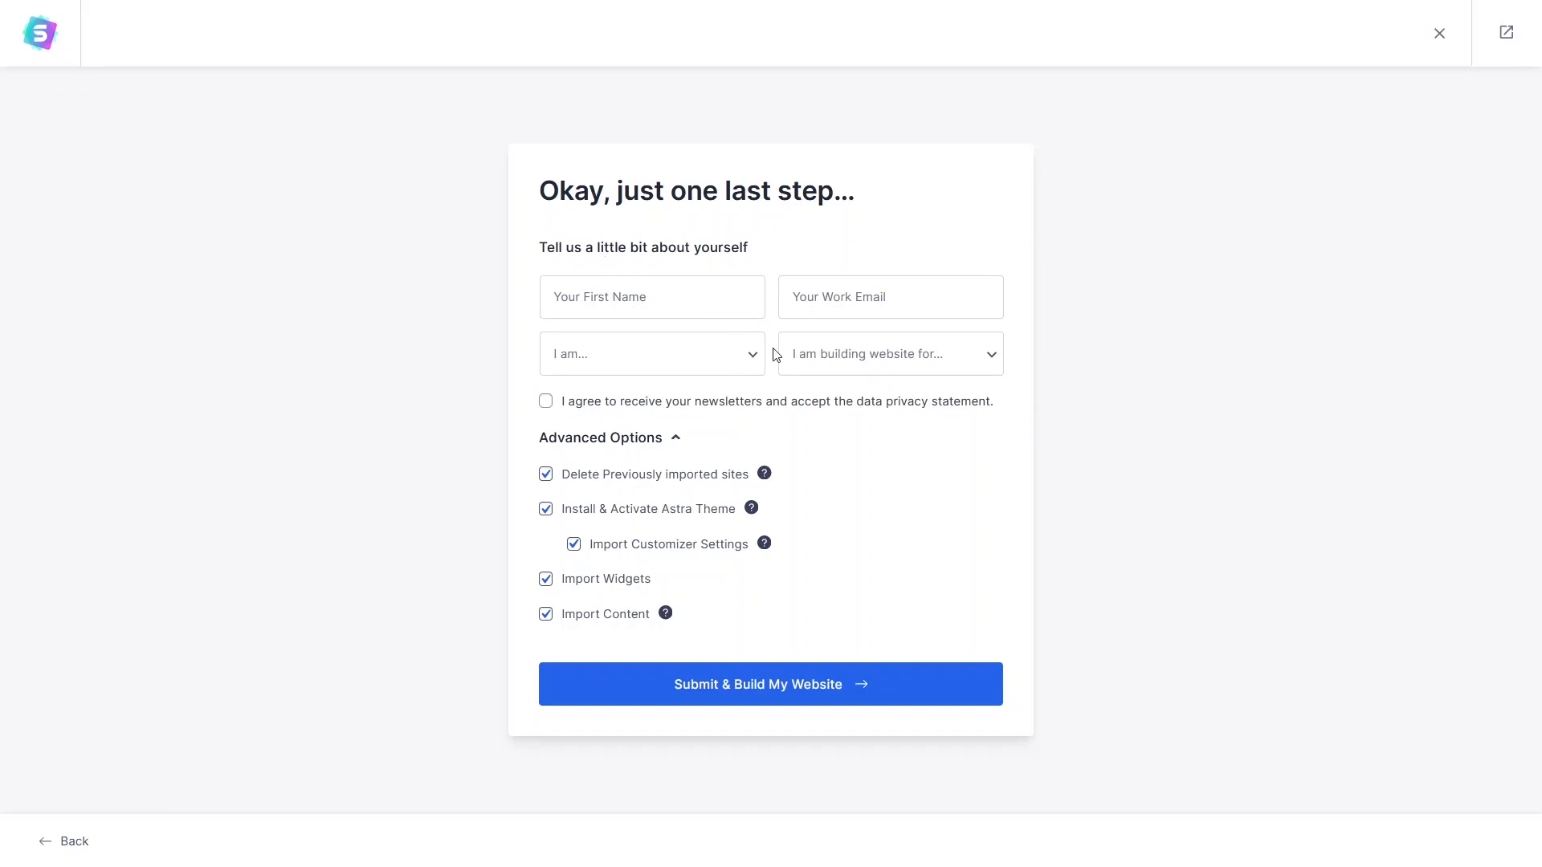
pyautogui.click(662, 696)
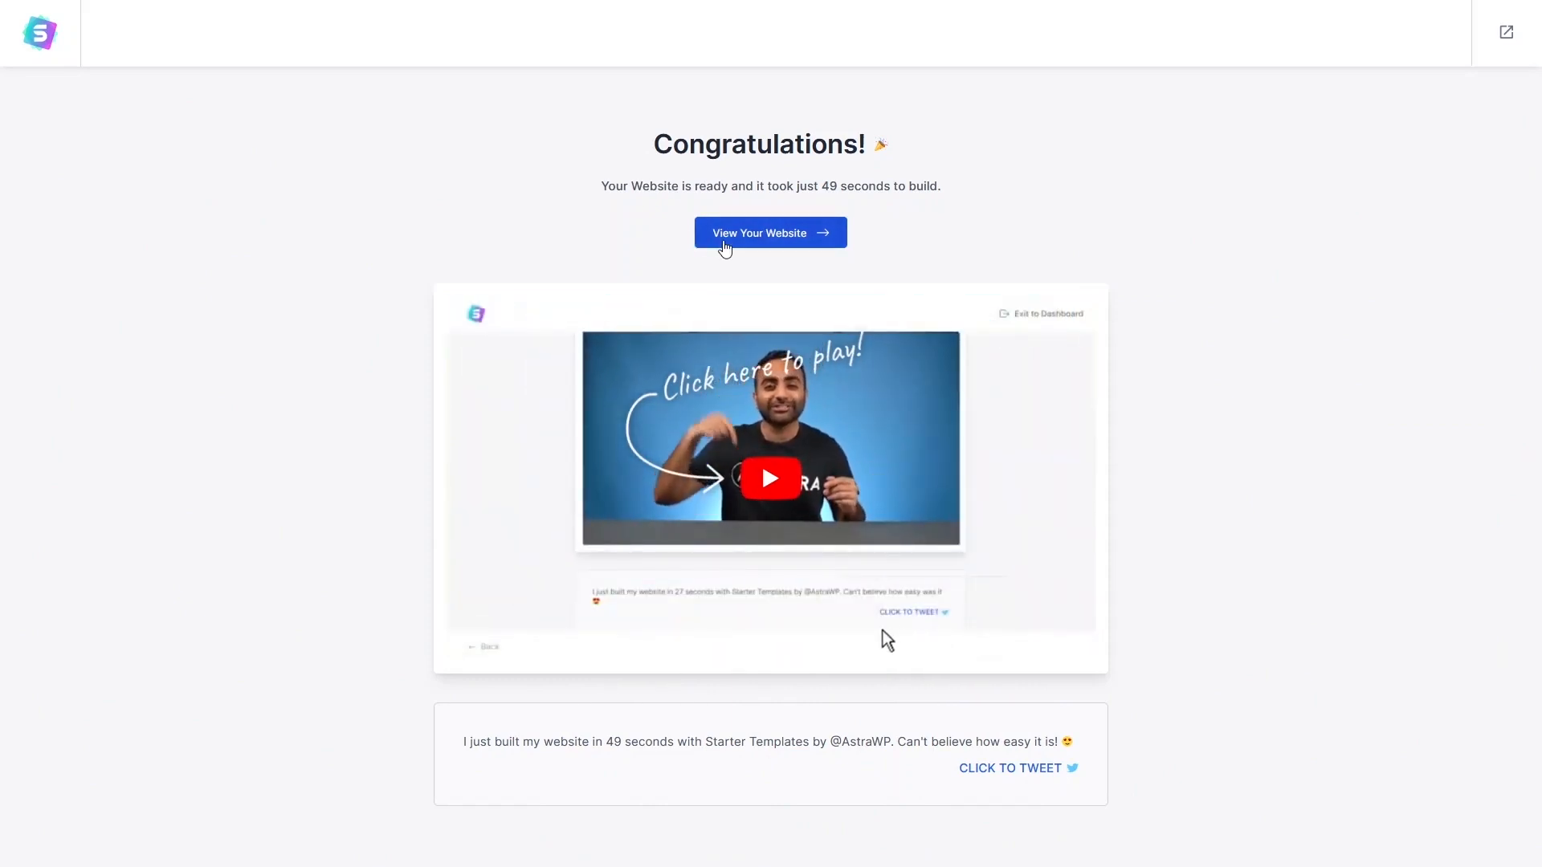
pyautogui.click(724, 246)
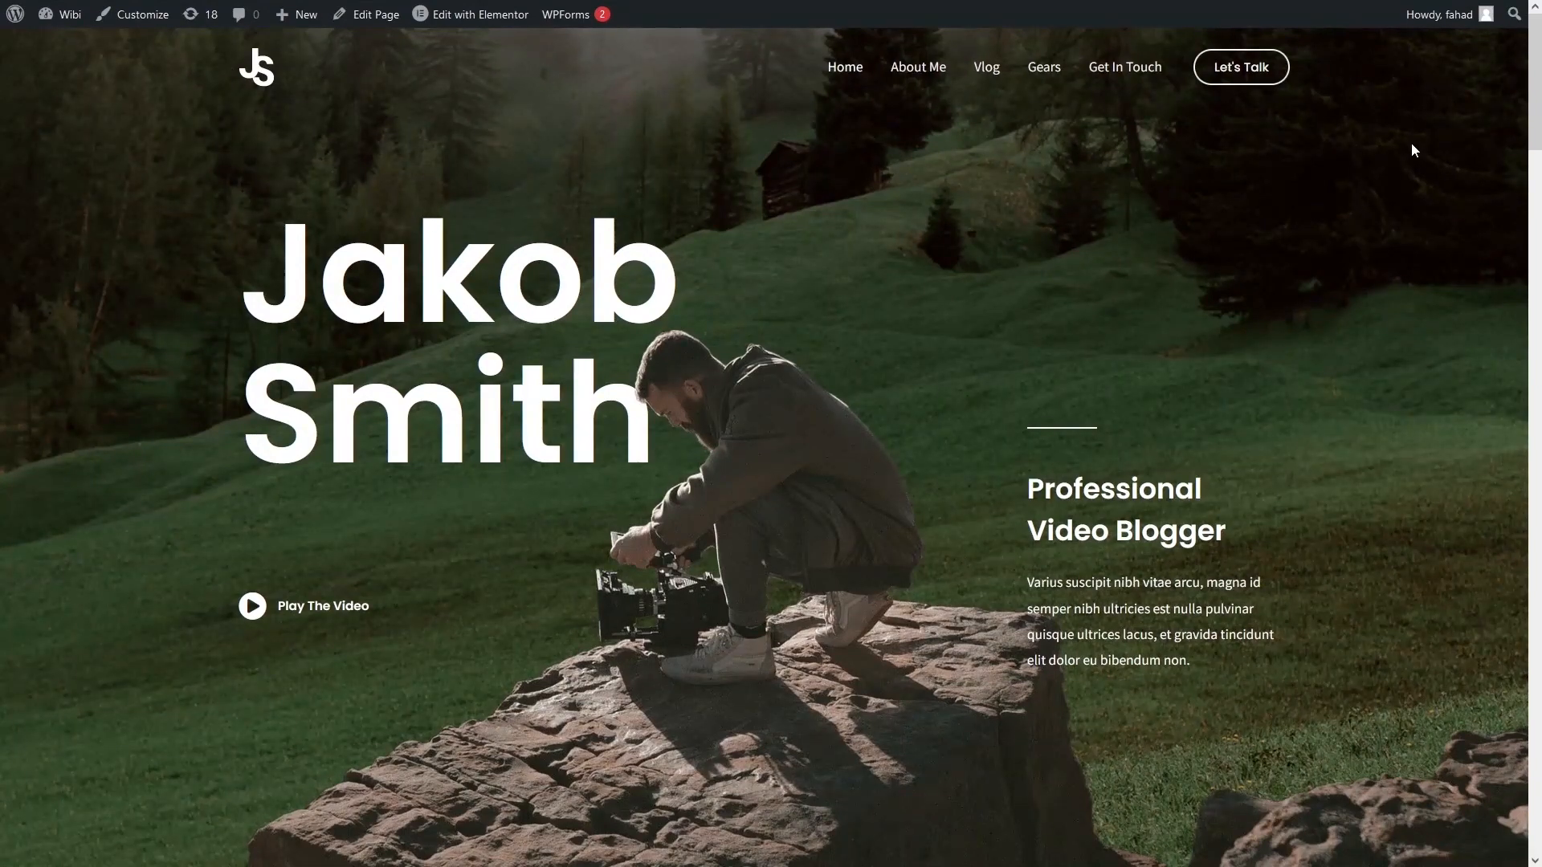
# Scroll the new homepage back to the top and launch Edit with Elementor from the admin bar.
pyautogui.scroll(-15, 1415, 151)
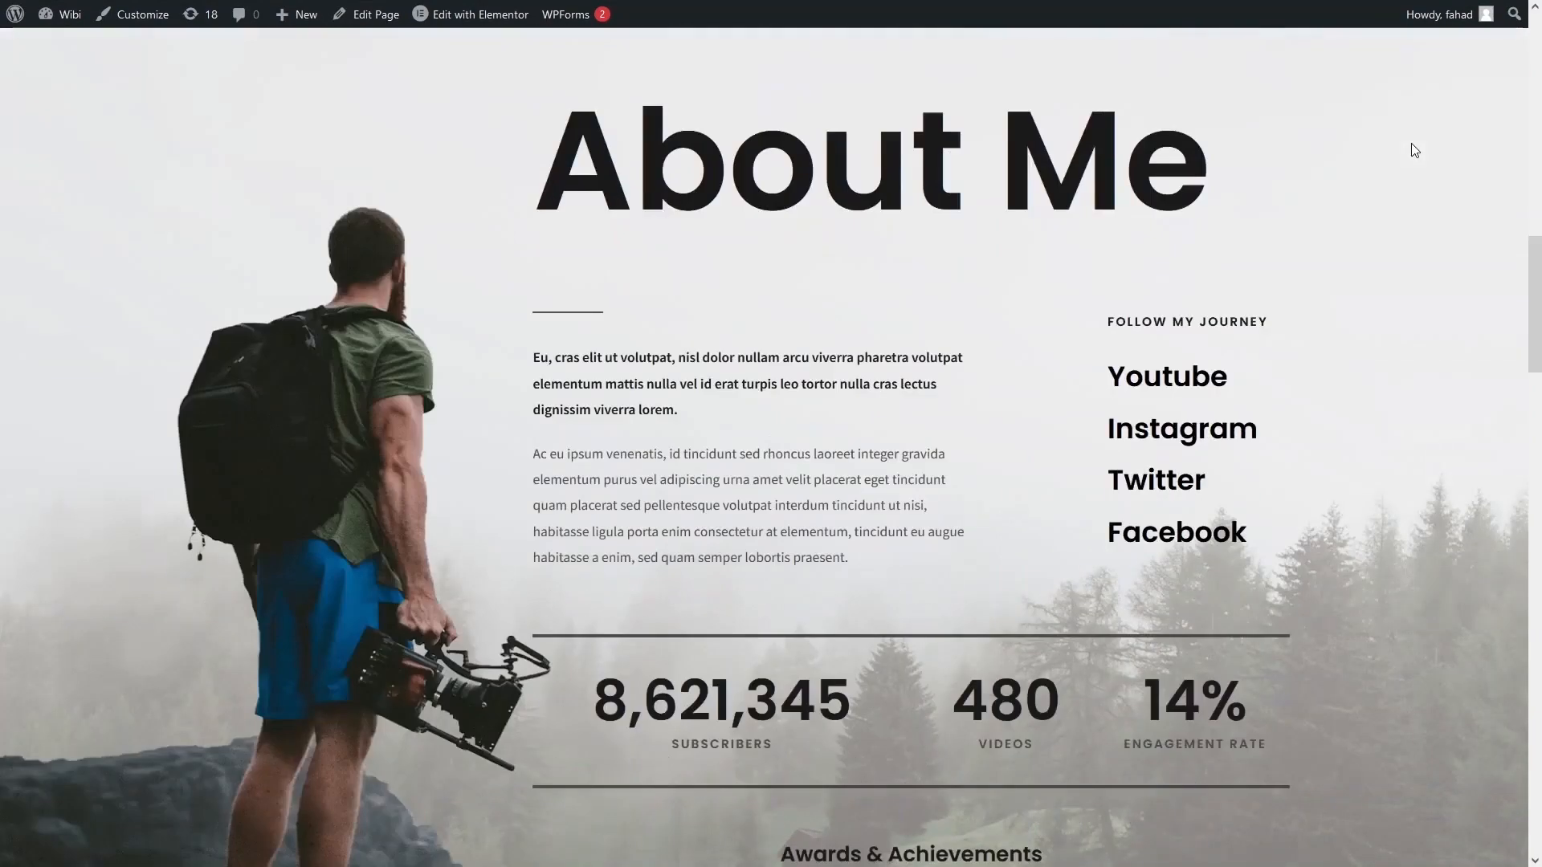
pyautogui.scroll(-15, 1415, 150)
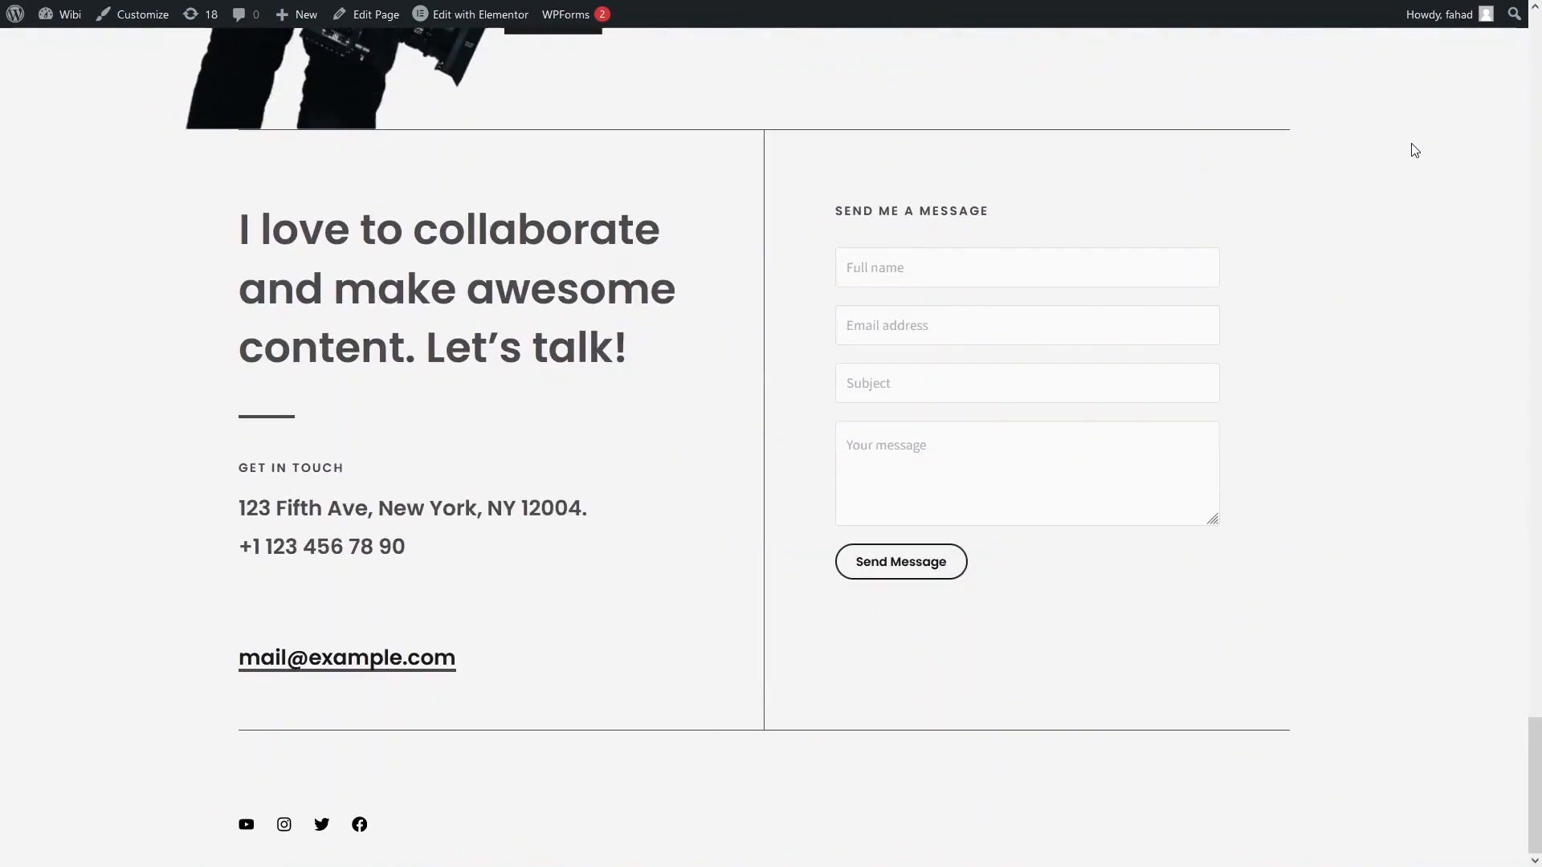
pyautogui.scroll(20, 1414, 150)
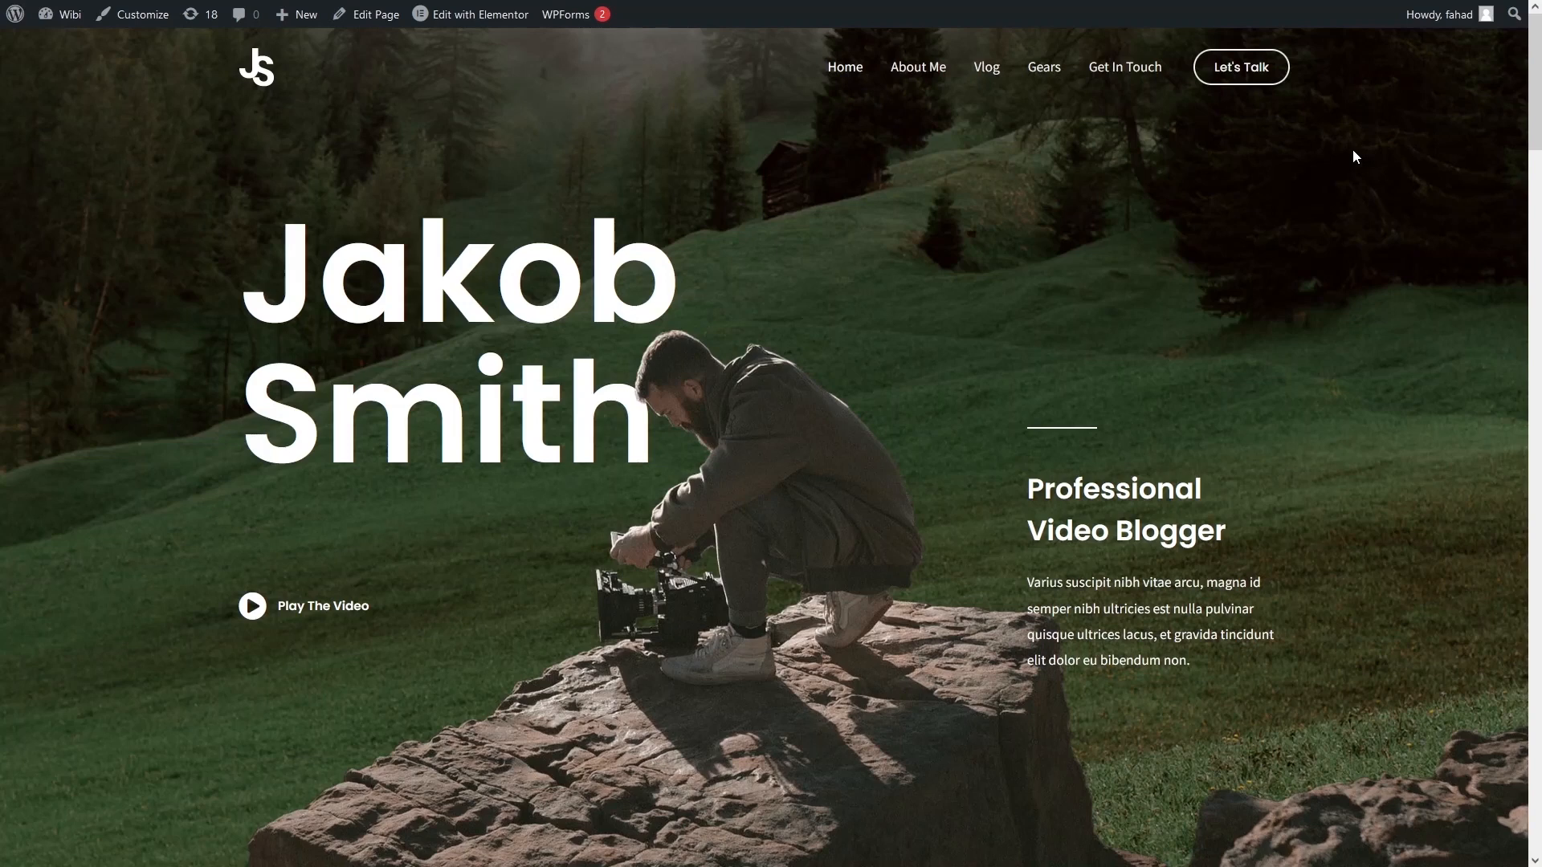
pyautogui.moveTo(444, 20)
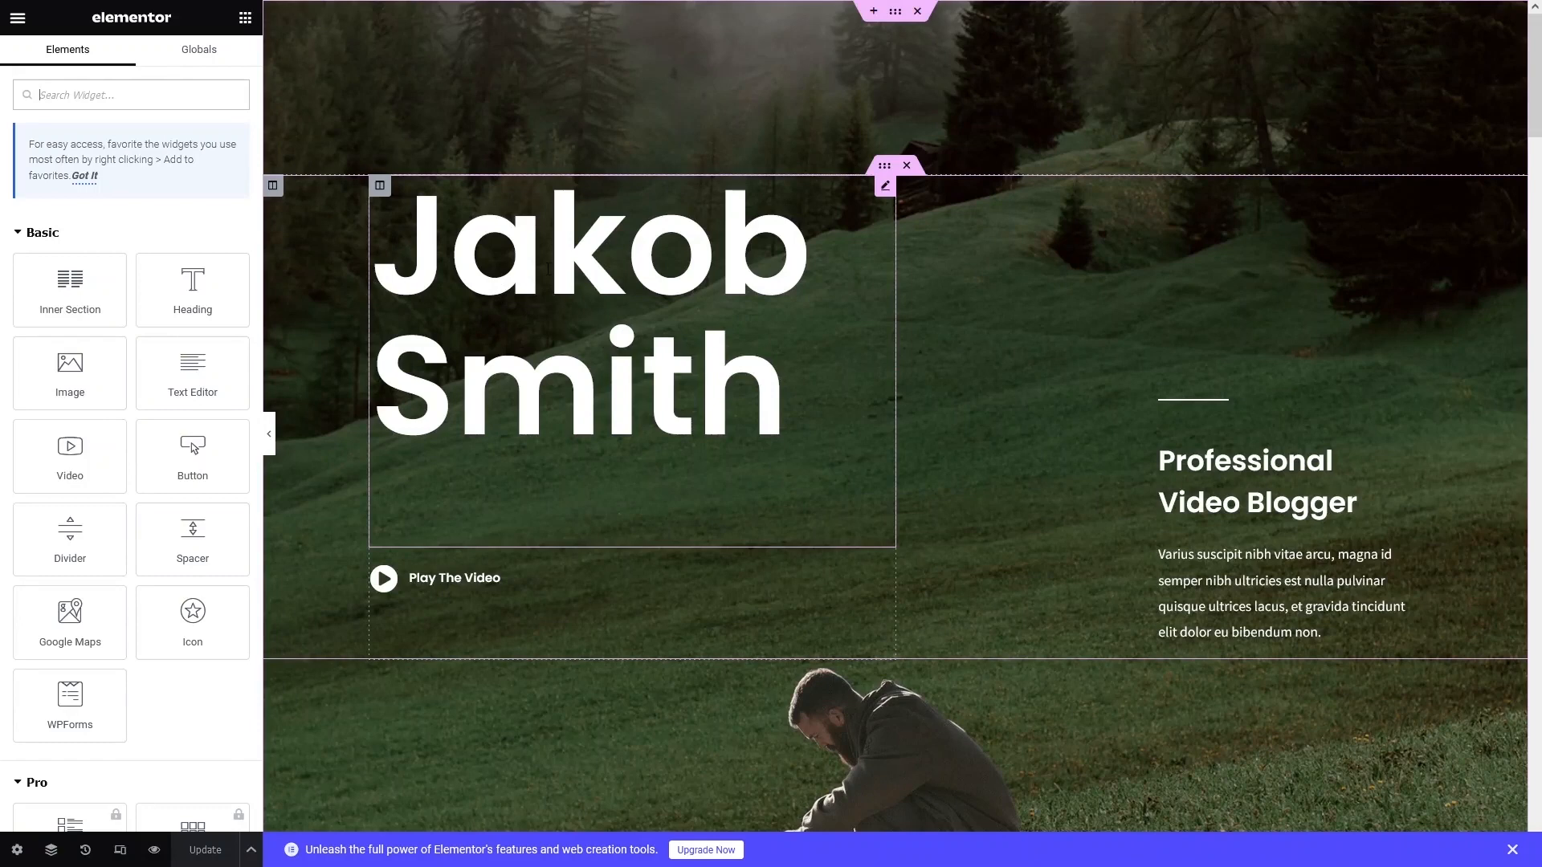
# Replace the hero heading's placeholder name with the site owner's name, keeping it left-aligned.
pyautogui.click(549, 269)
pyautogui.moveTo(82, 183); pyautogui.dragTo(22, 183)
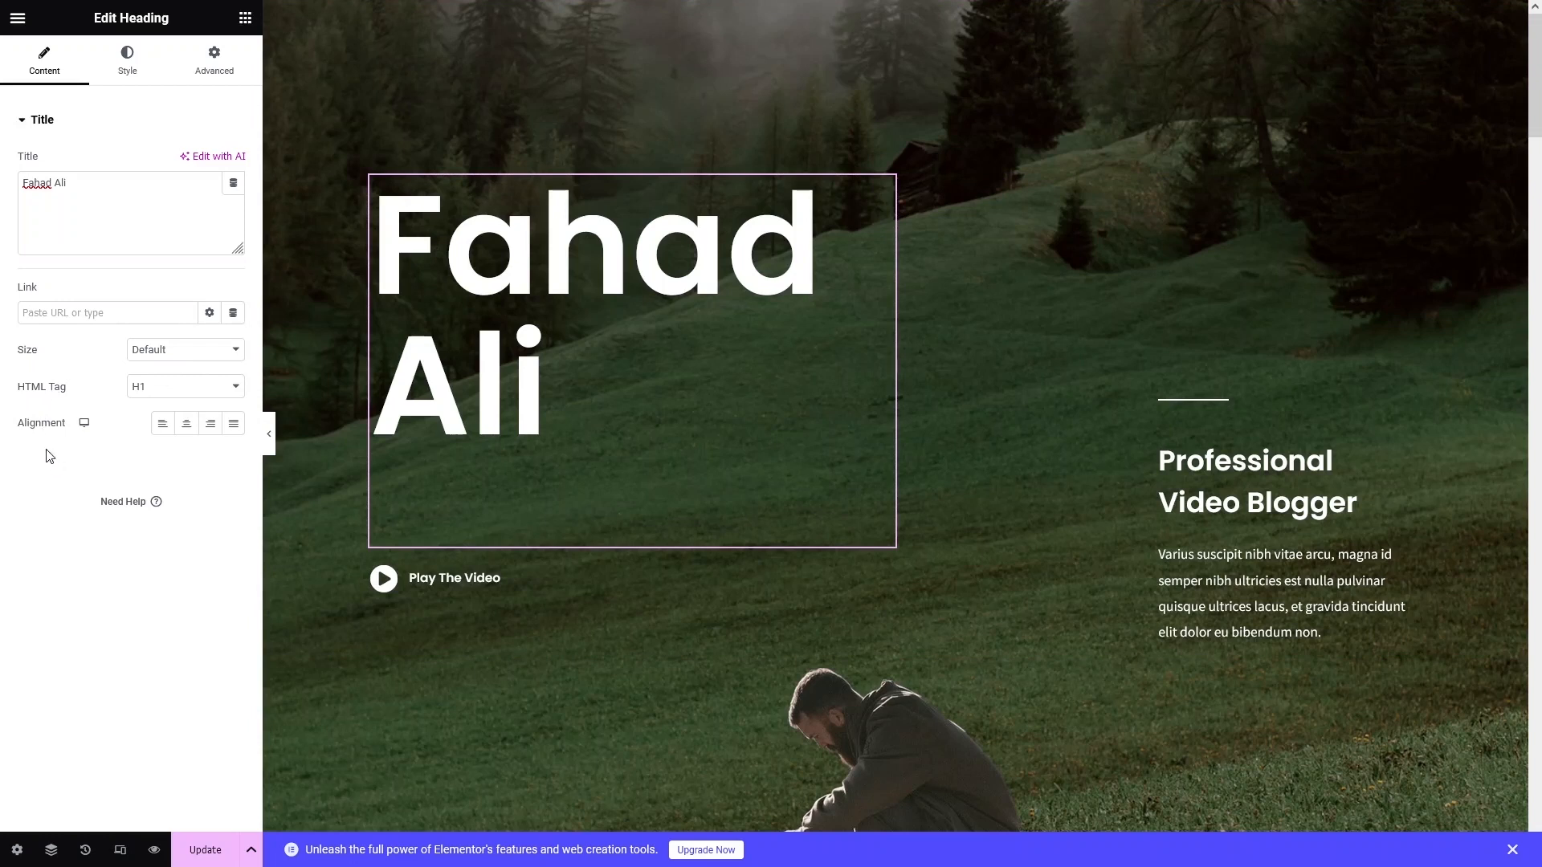
pyautogui.click(189, 432)
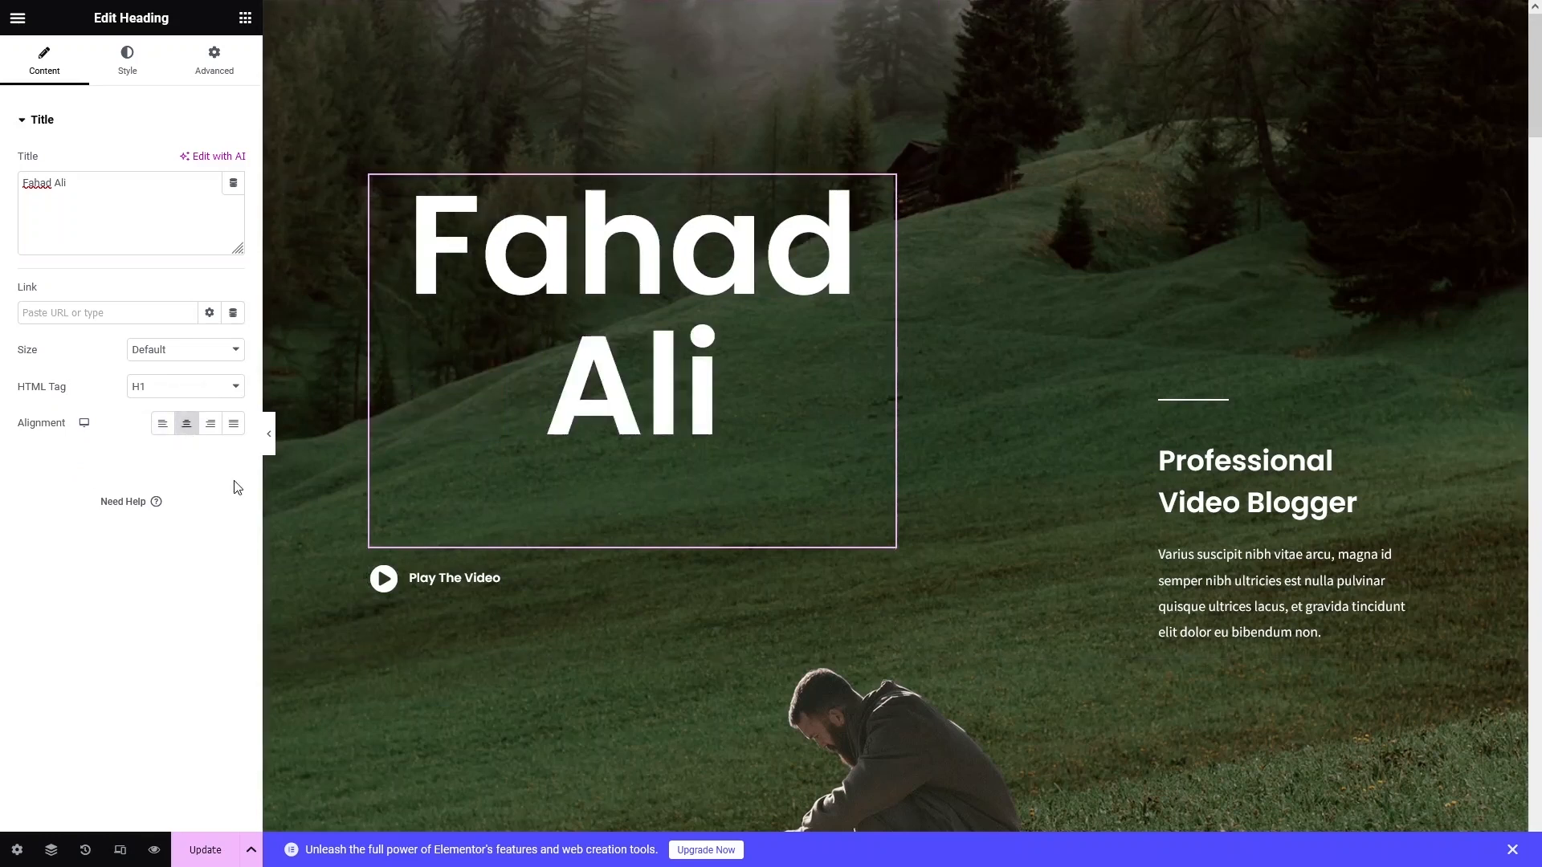
pyautogui.click(163, 430)
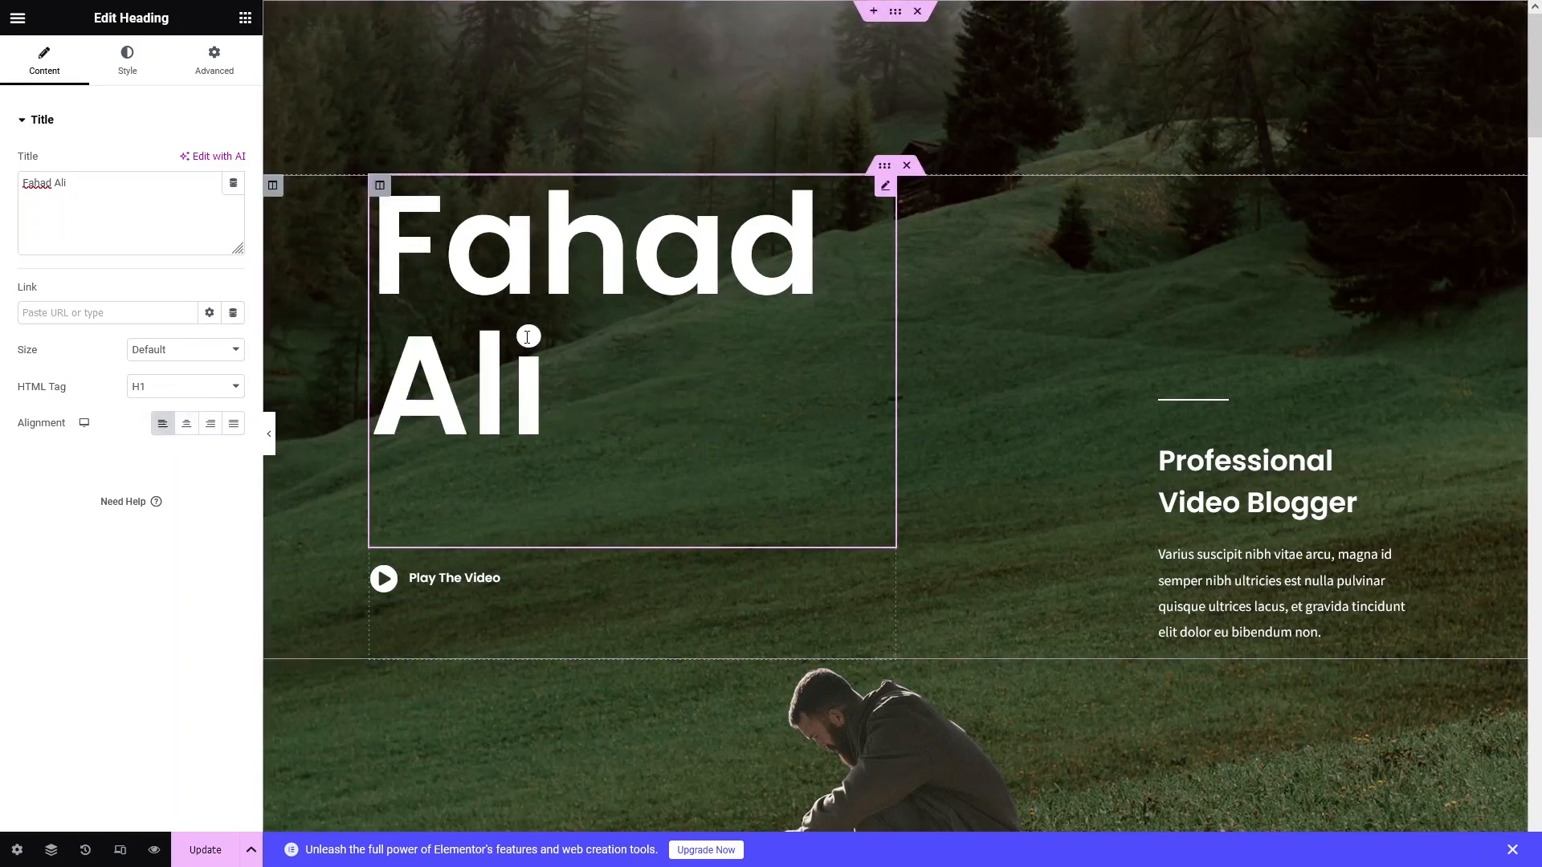
# Review the heading's Style and Advanced tabs, then open and close its Typography settings unchanged.
pyautogui.click(126, 71)
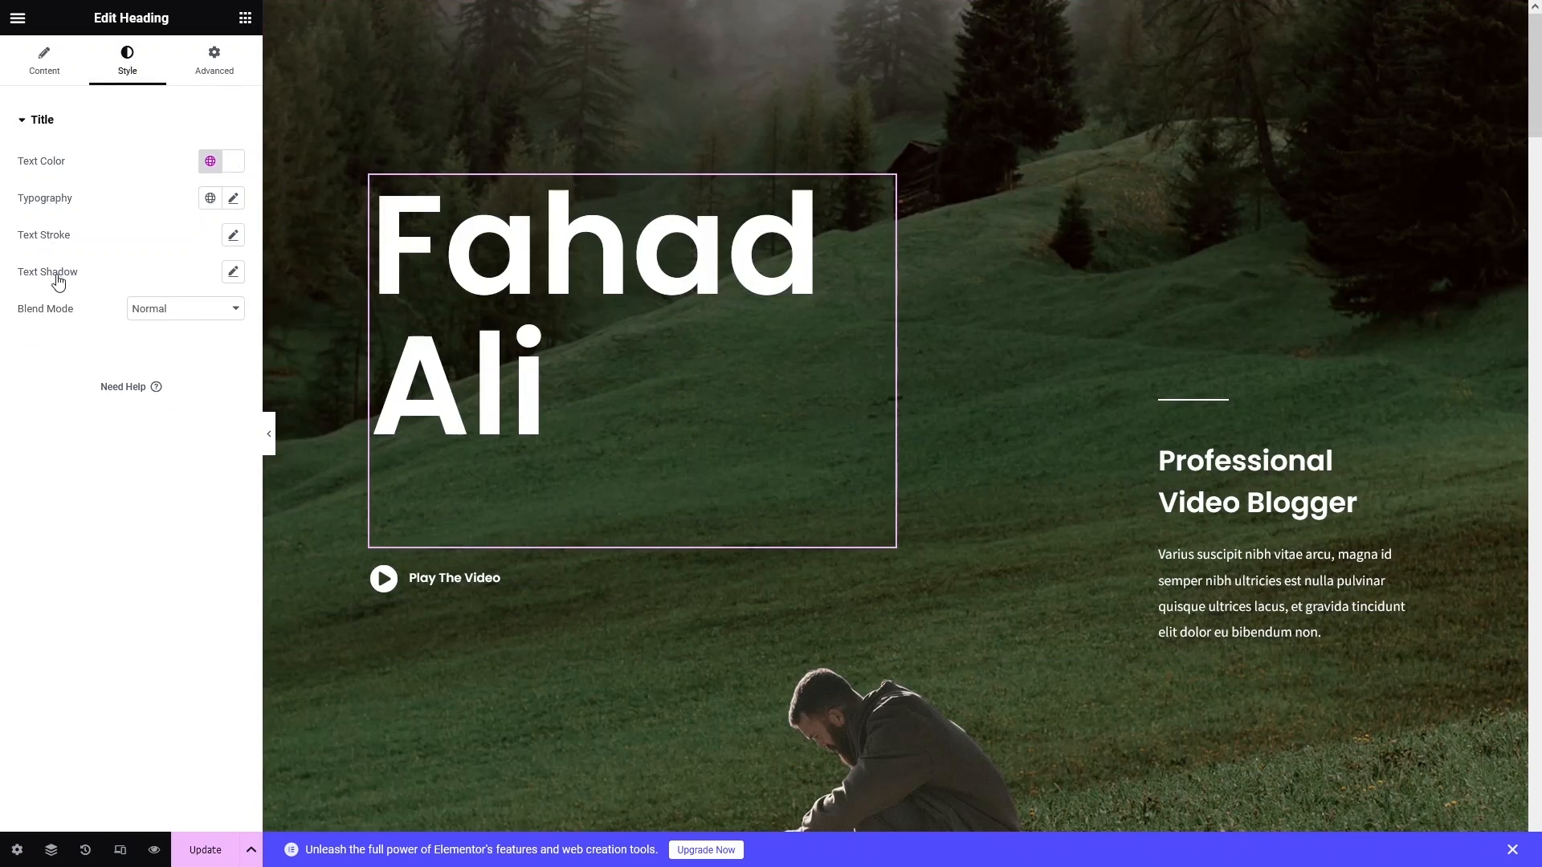
pyautogui.click(194, 81)
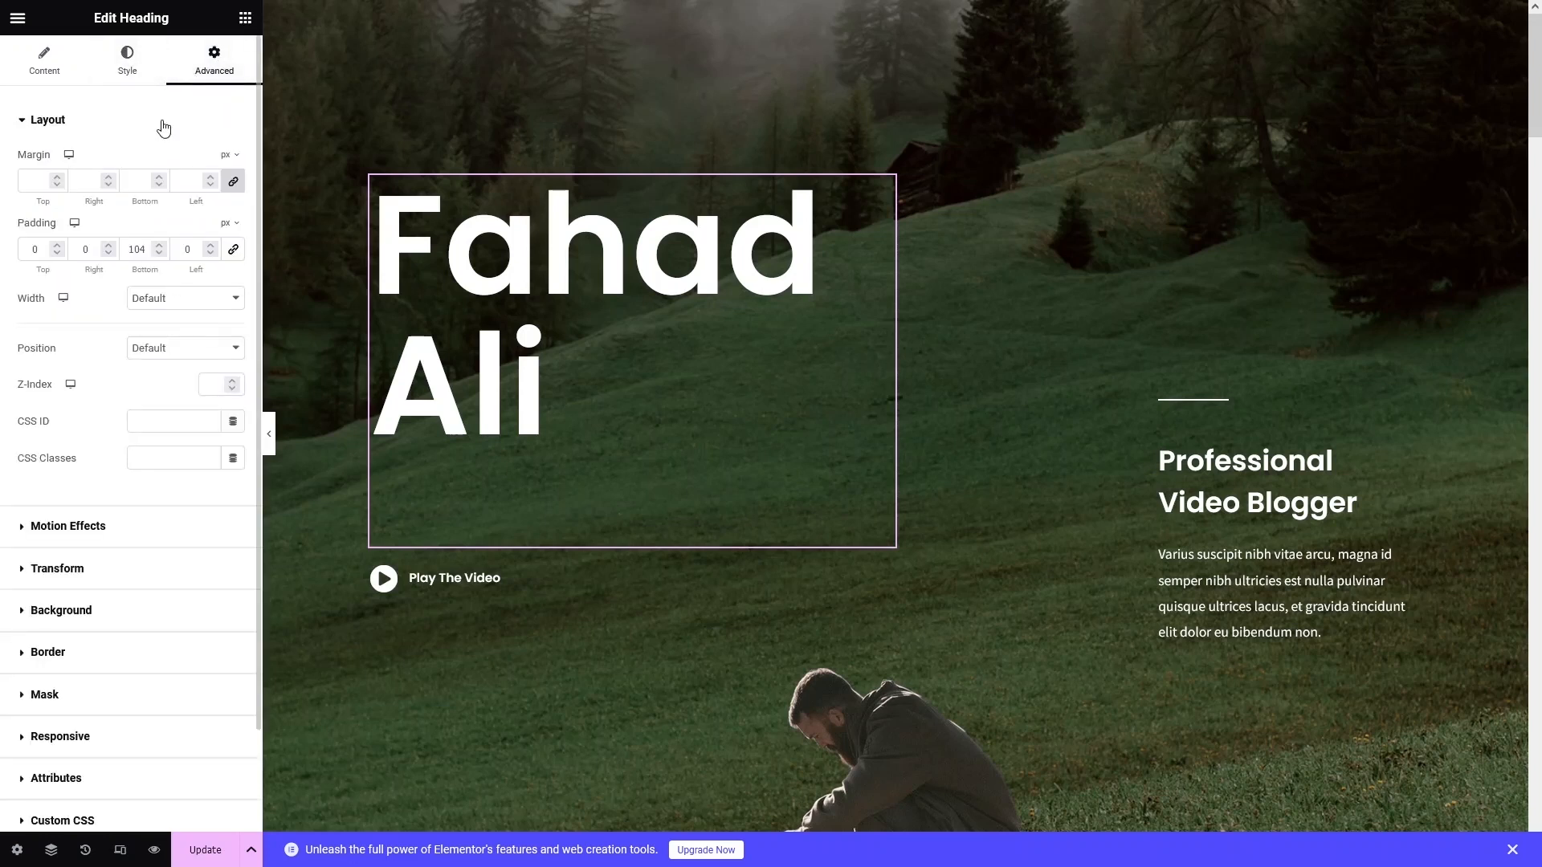
pyautogui.click(131, 69)
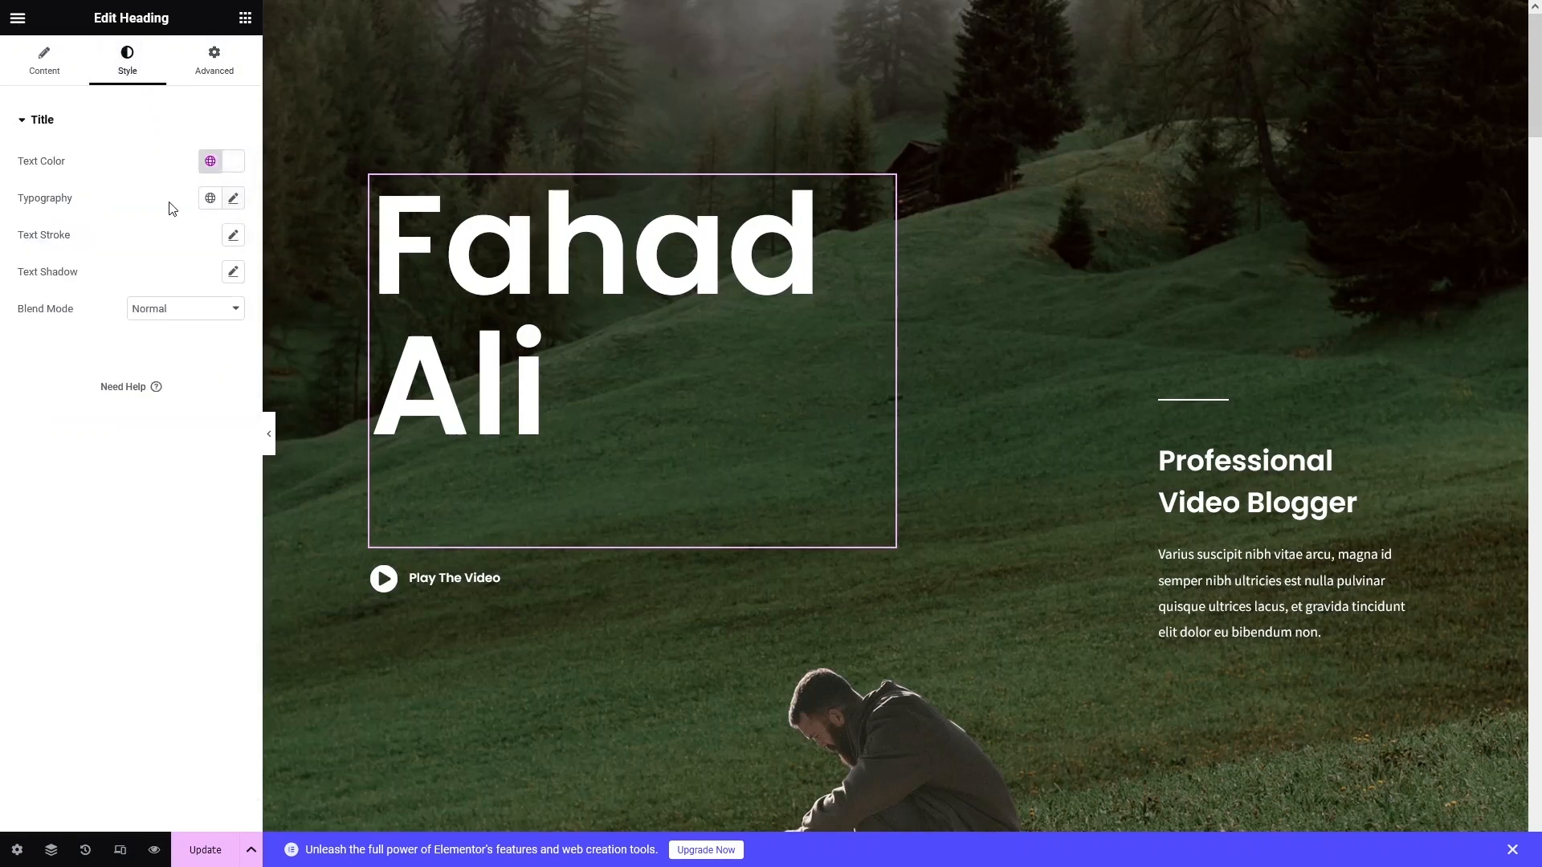
pyautogui.click(234, 198)
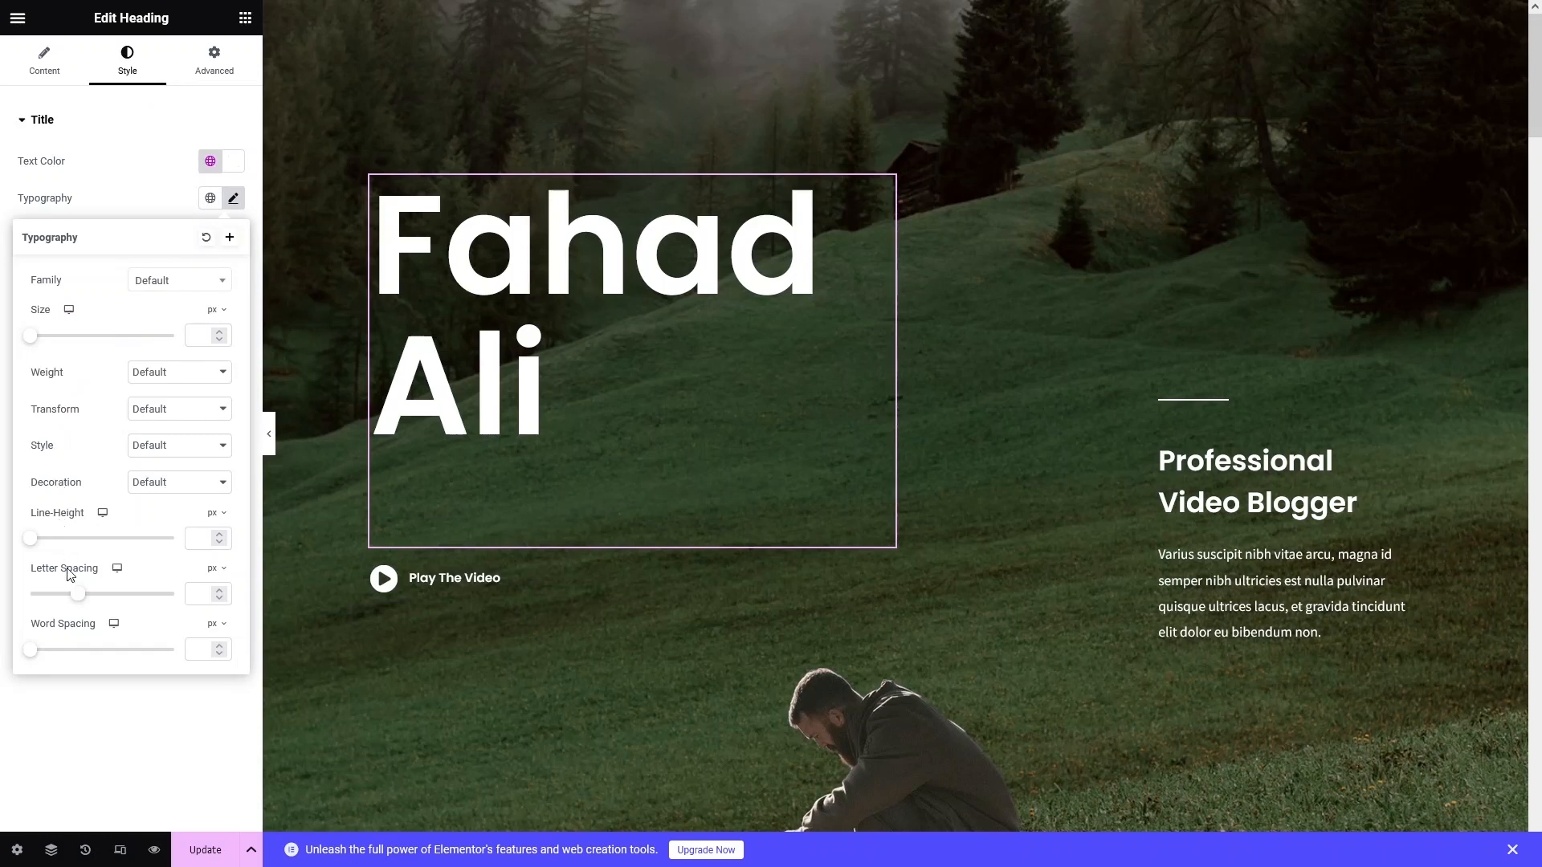
pyautogui.click(88, 708)
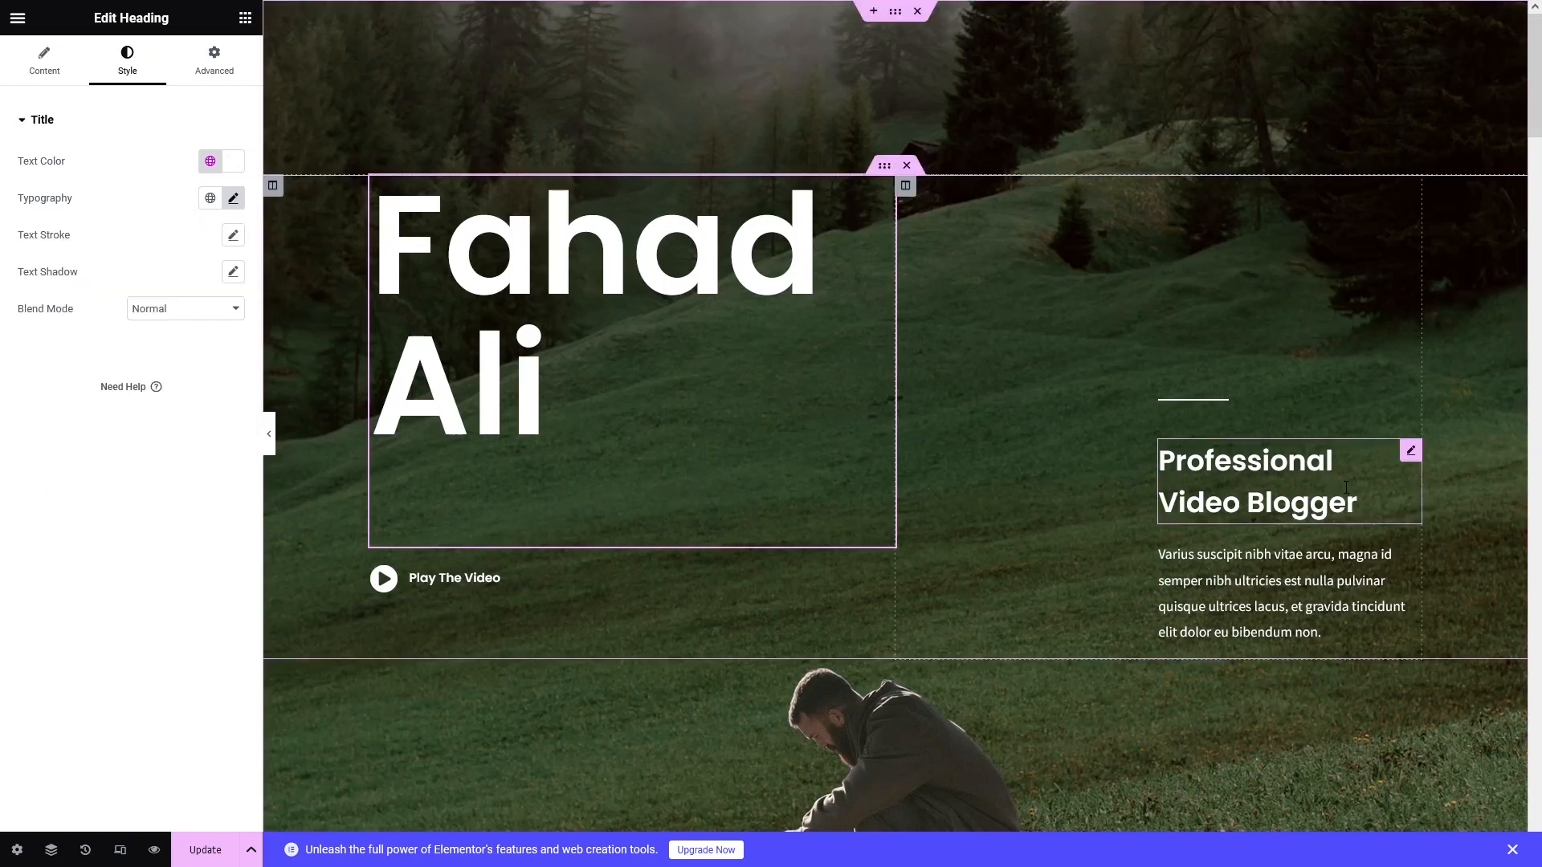
# Change the hero subheading from 'Professional Video Blogger' to 'Professional Youtuber'.
pyautogui.click(1350, 488)
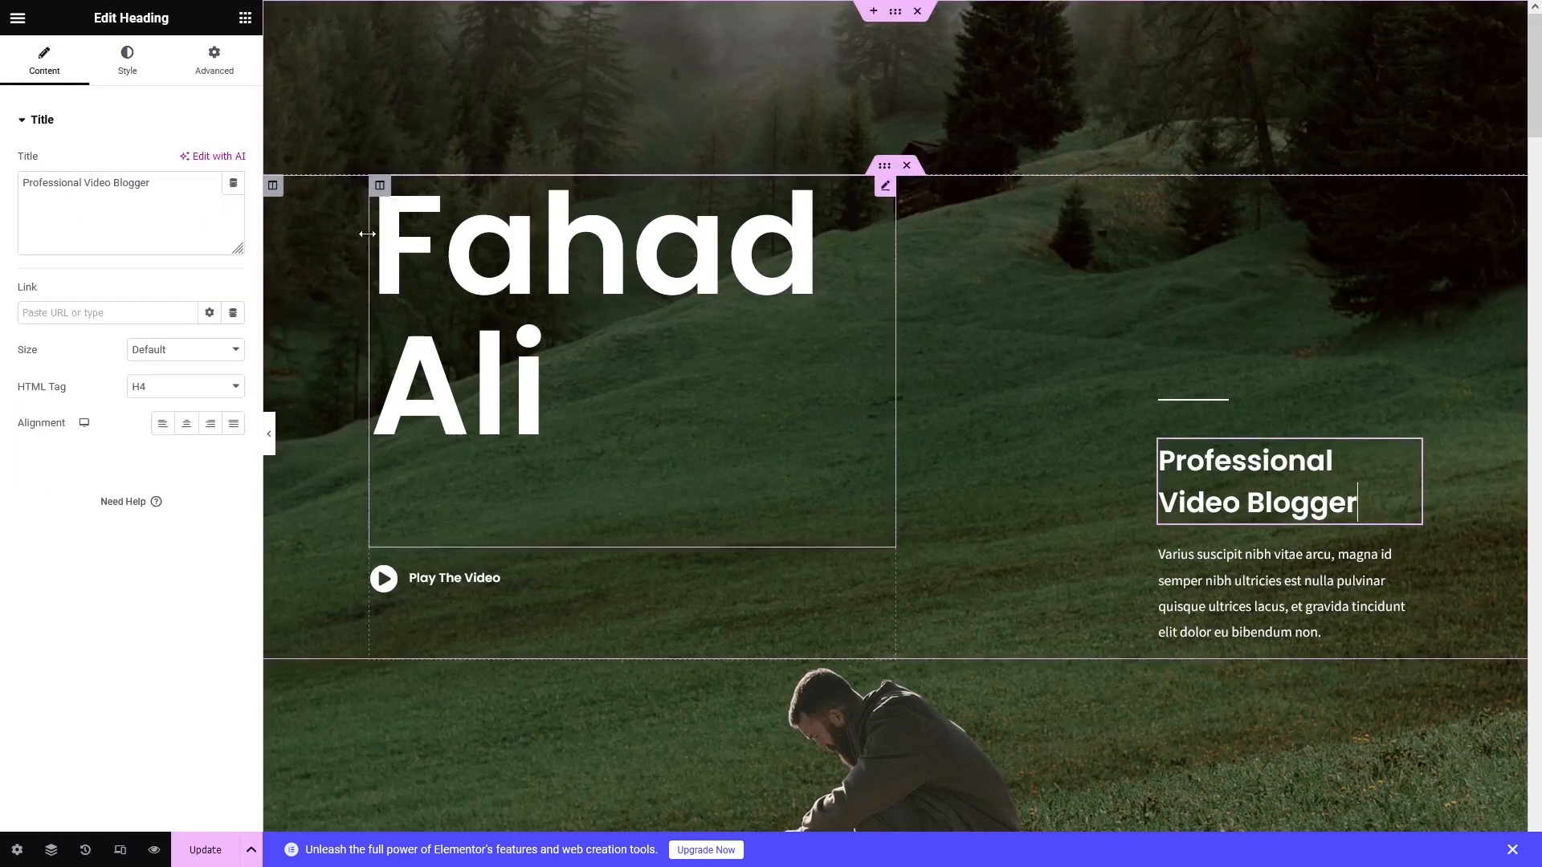
pyautogui.moveTo(190, 178); pyautogui.dragTo(84, 183)
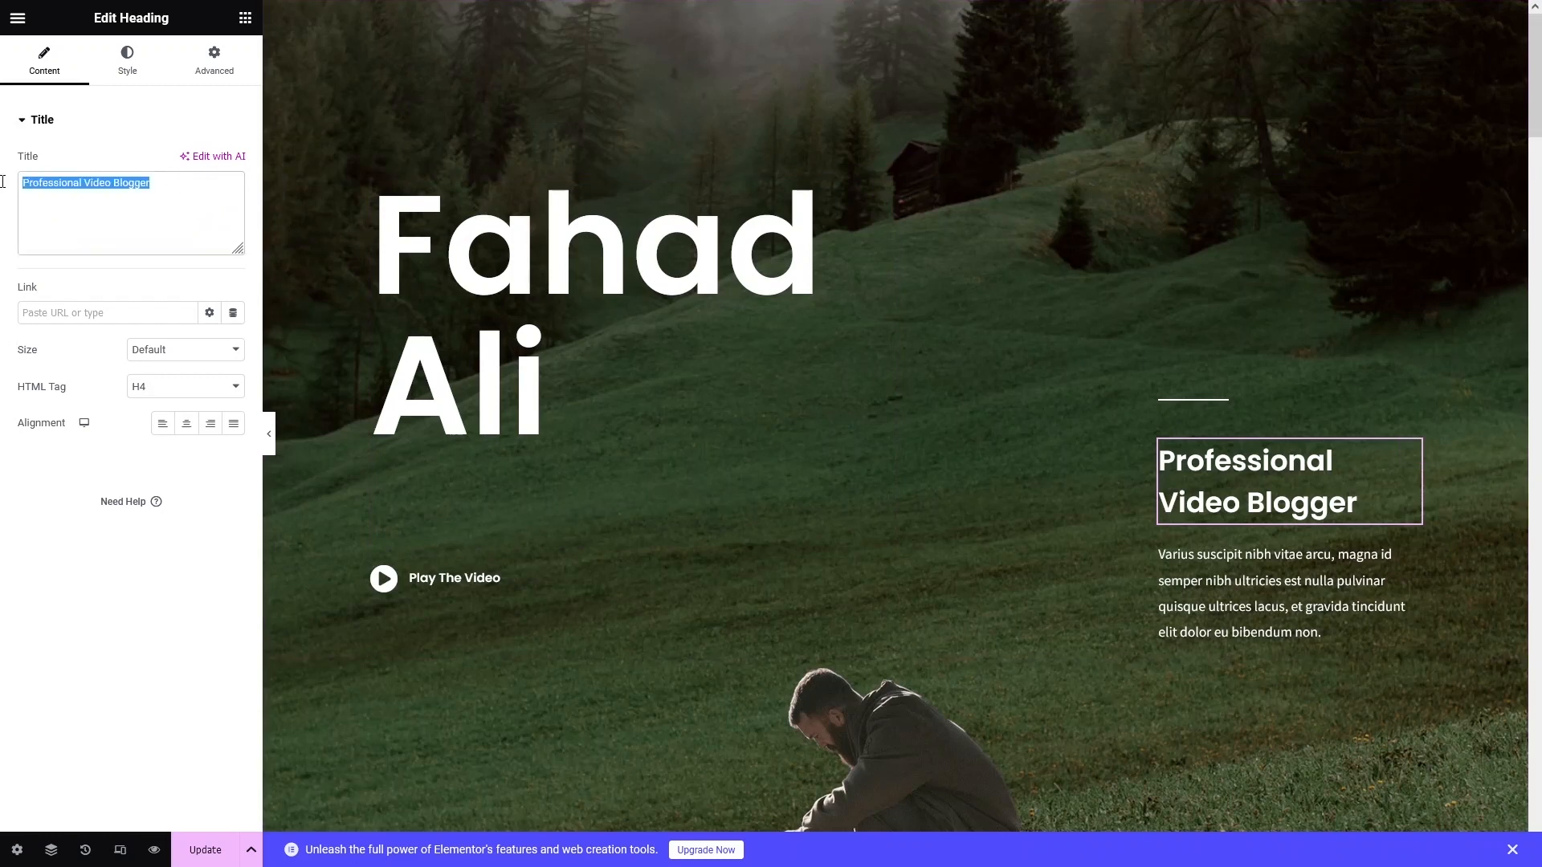
pyautogui.press('BackSpace')
pyautogui.write('Youtuber')
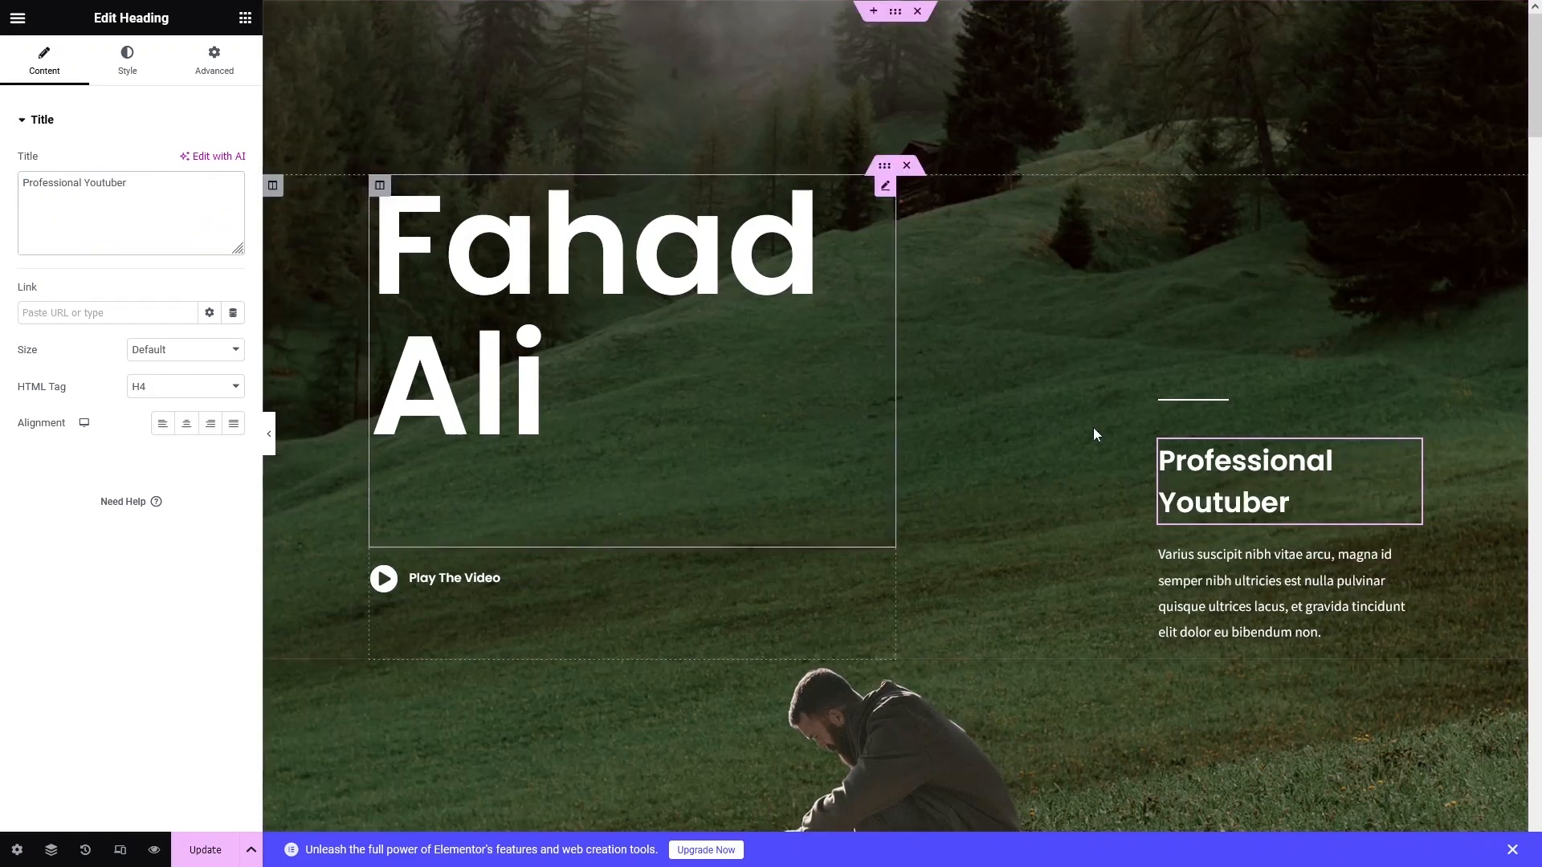
# Select the description paragraph below the subheading for editing.
pyautogui.click(1221, 586)
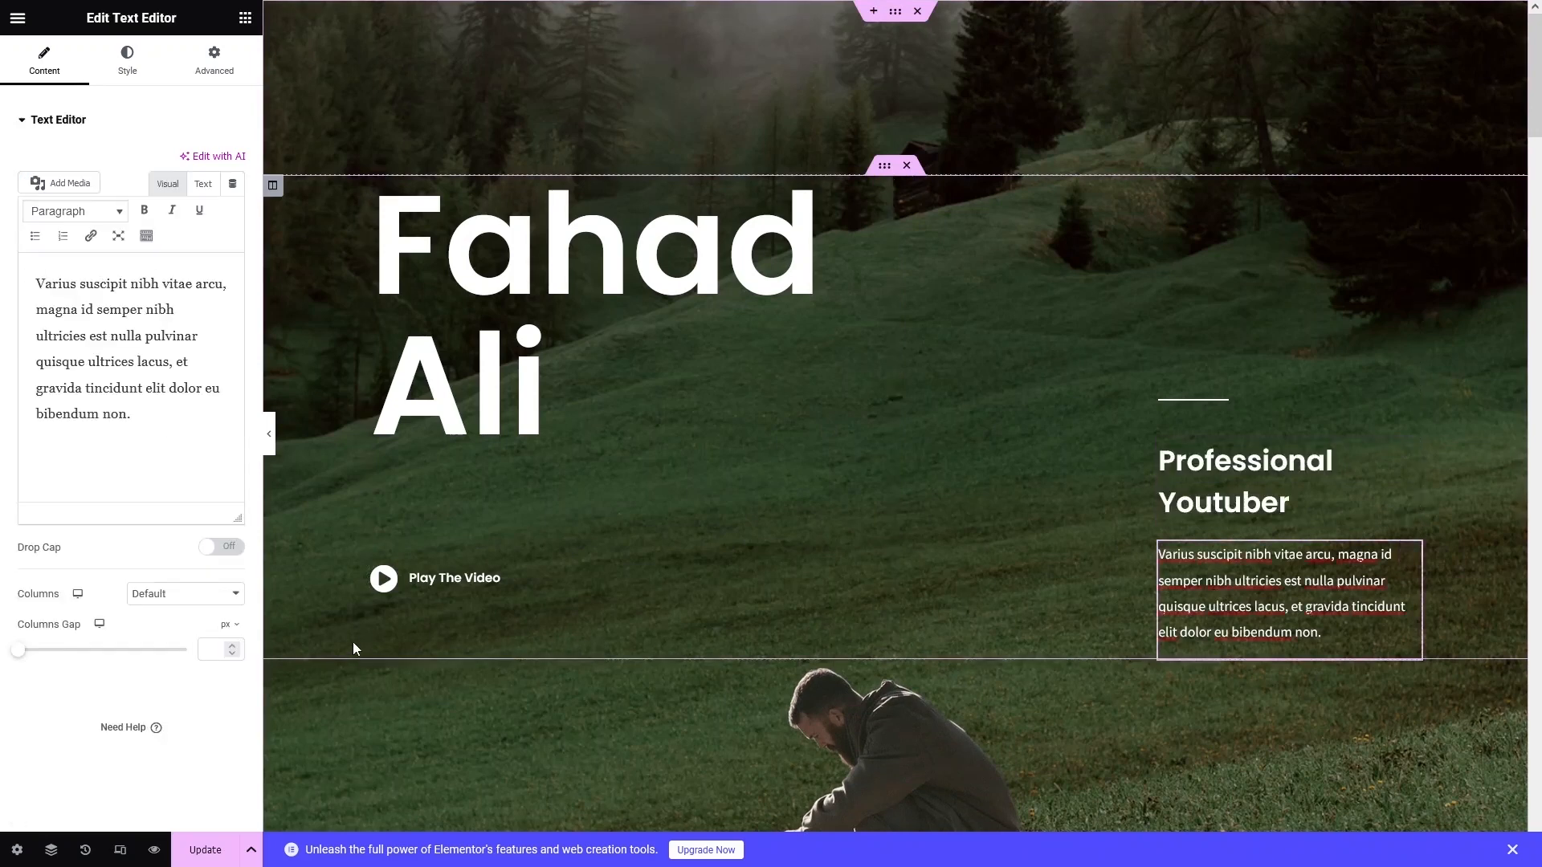
pyautogui.scroll(-5, 354, 642)
pyautogui.scroll(2, 365, 637)
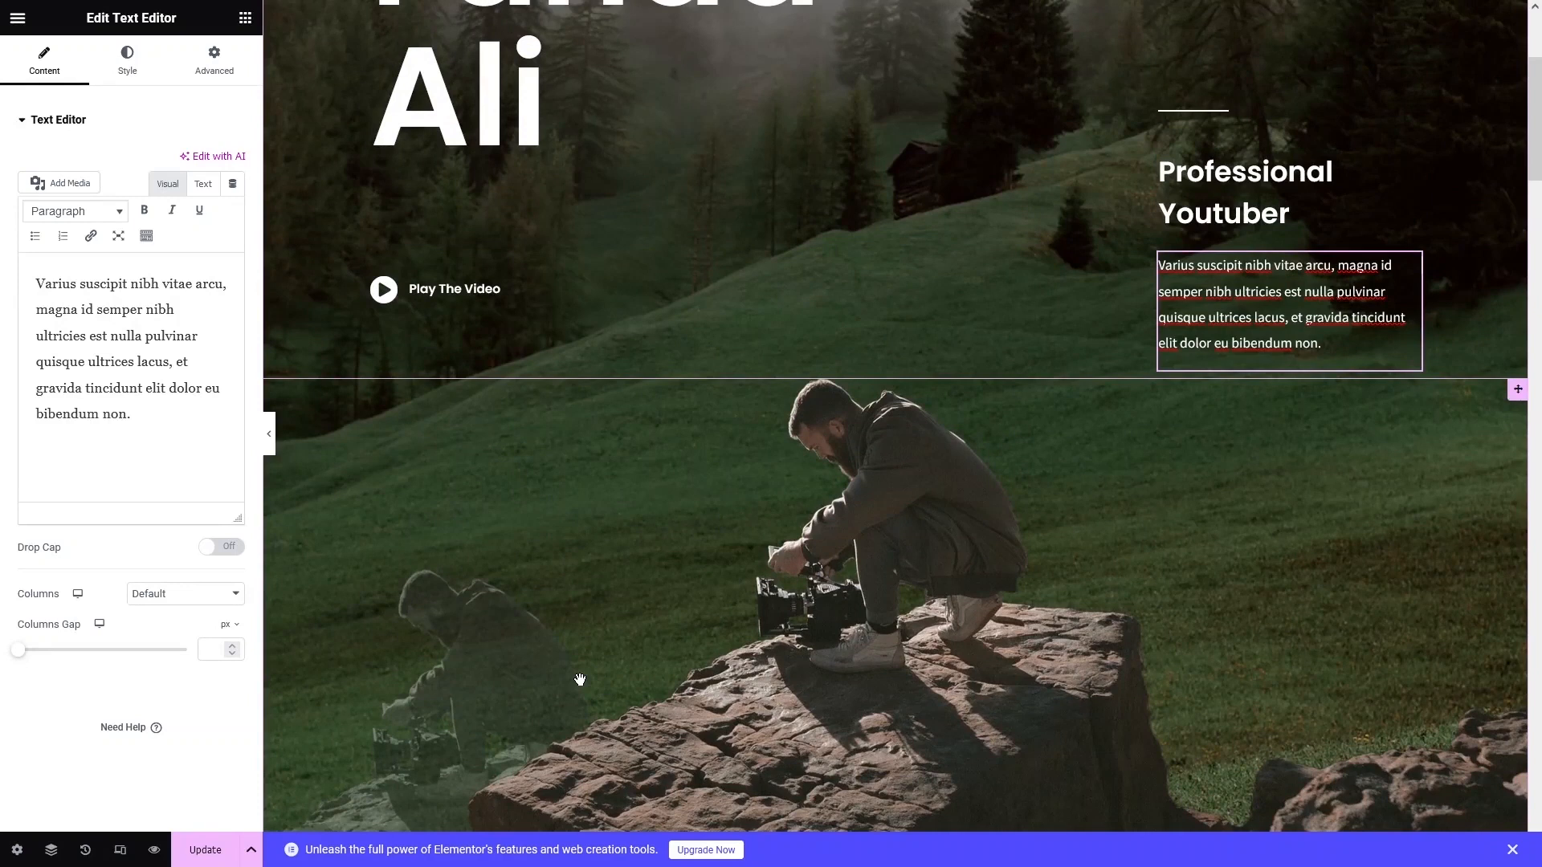
pyautogui.click(615, 671)
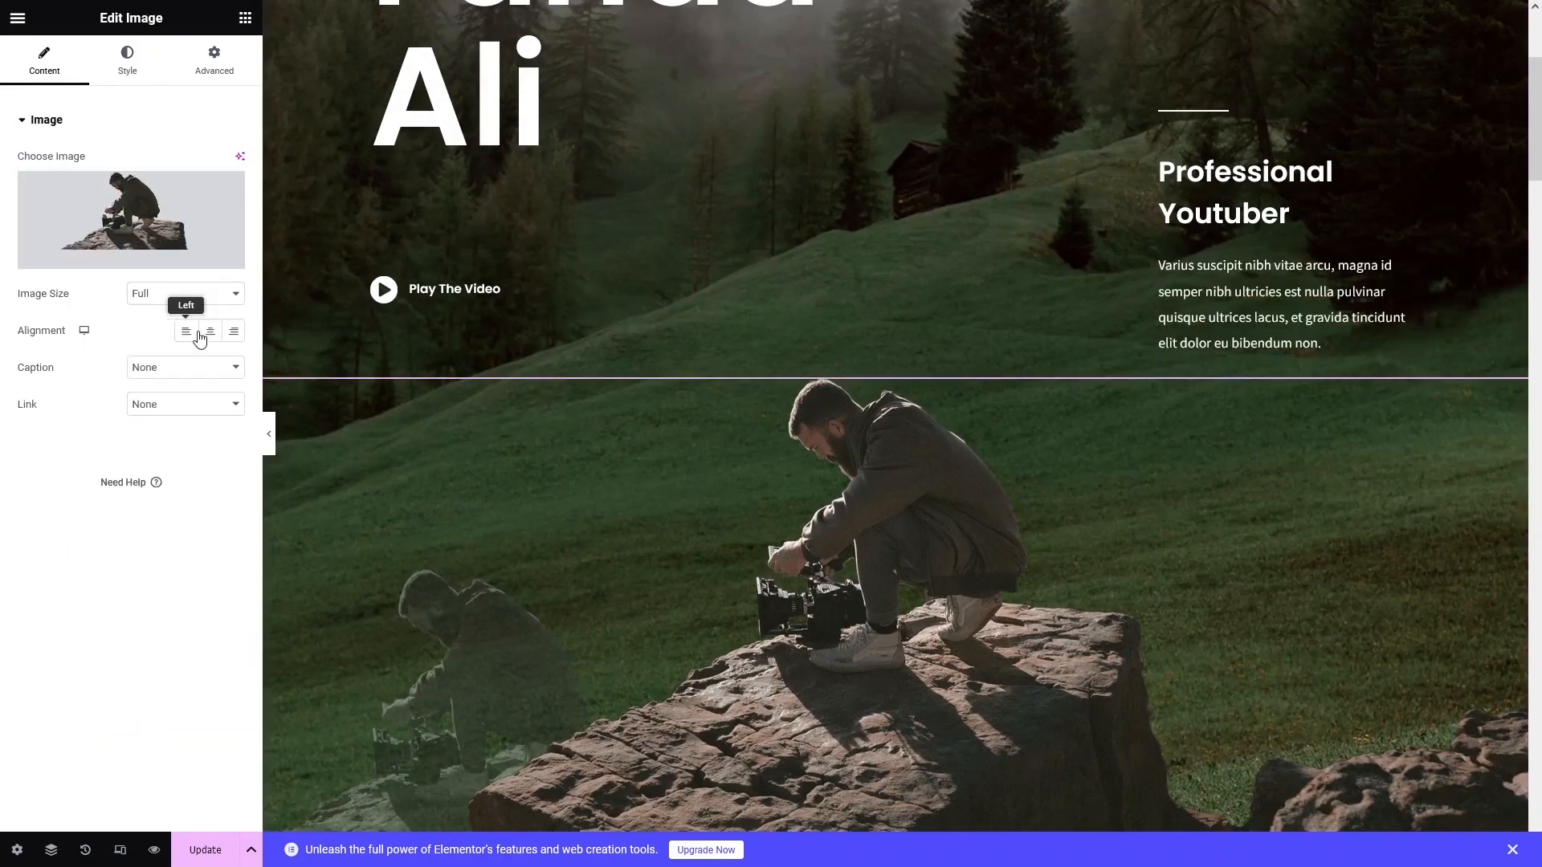
pyautogui.click(139, 229)
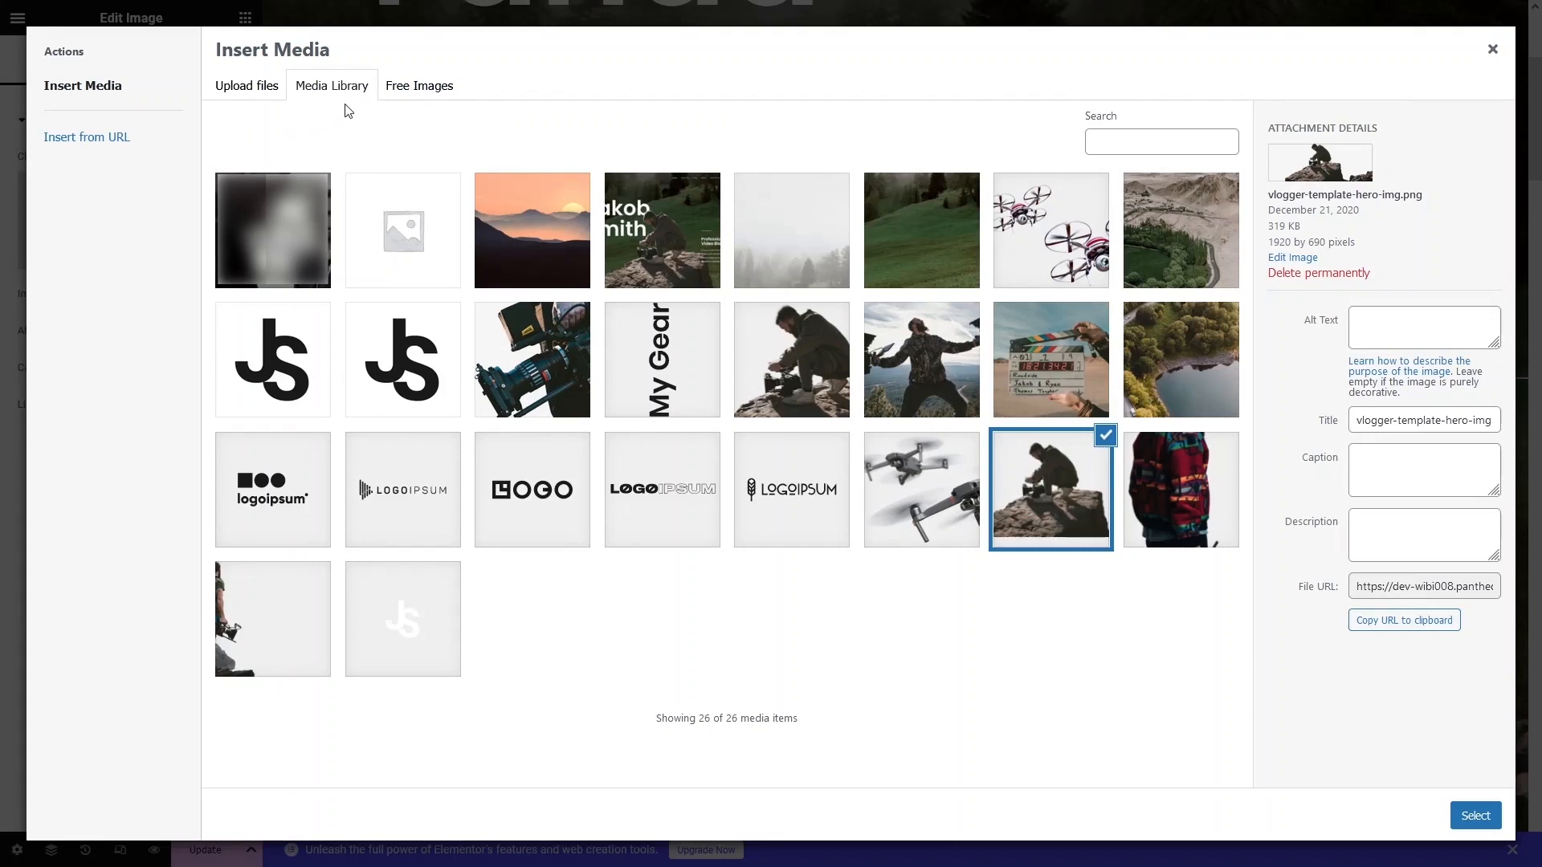
pyautogui.click(268, 99)
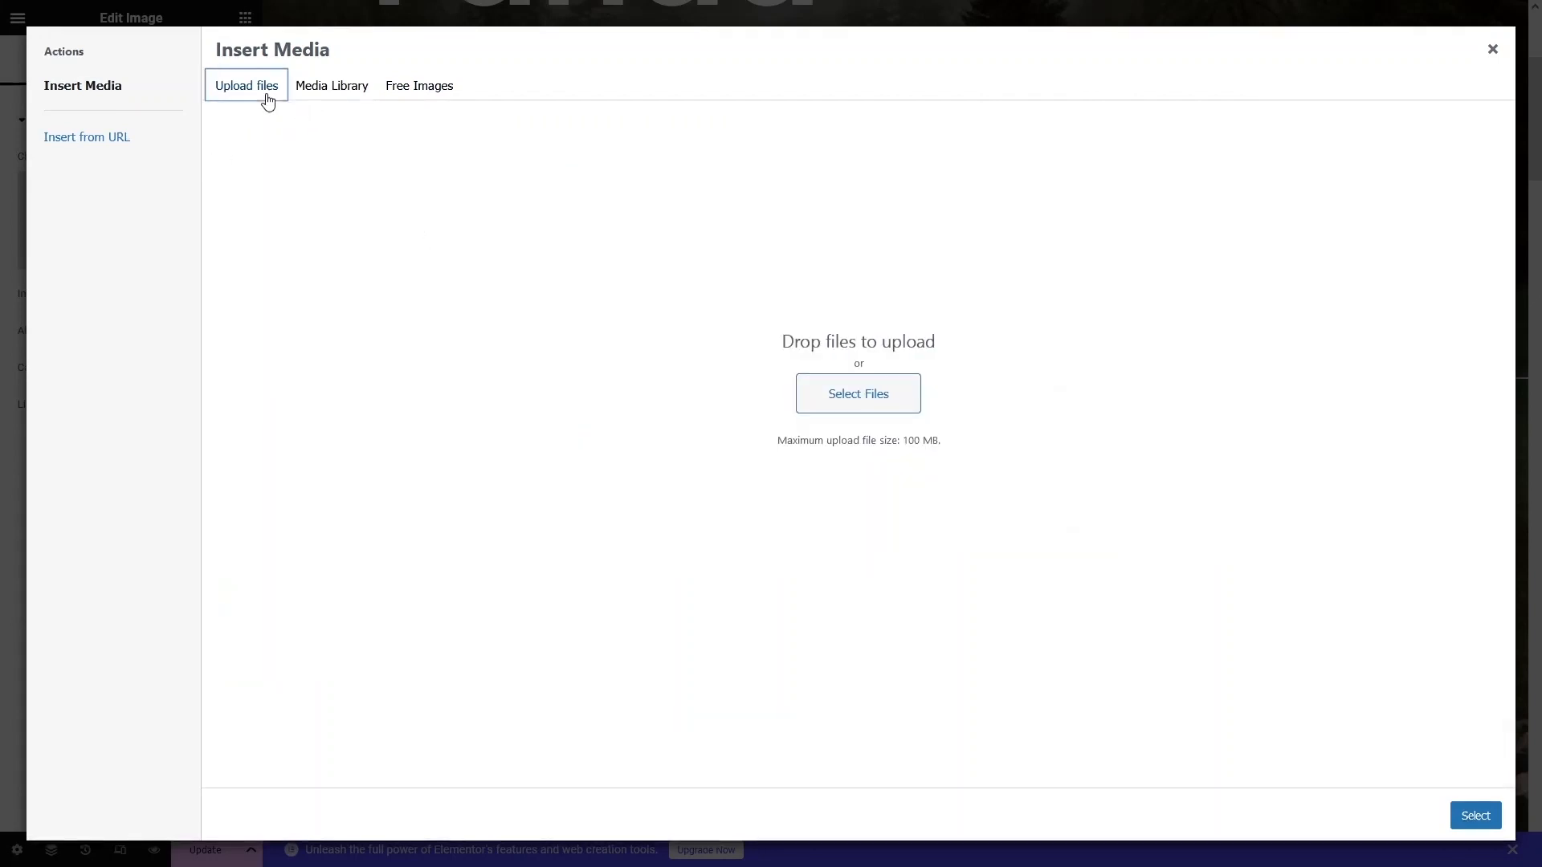
pyautogui.click(376, 98)
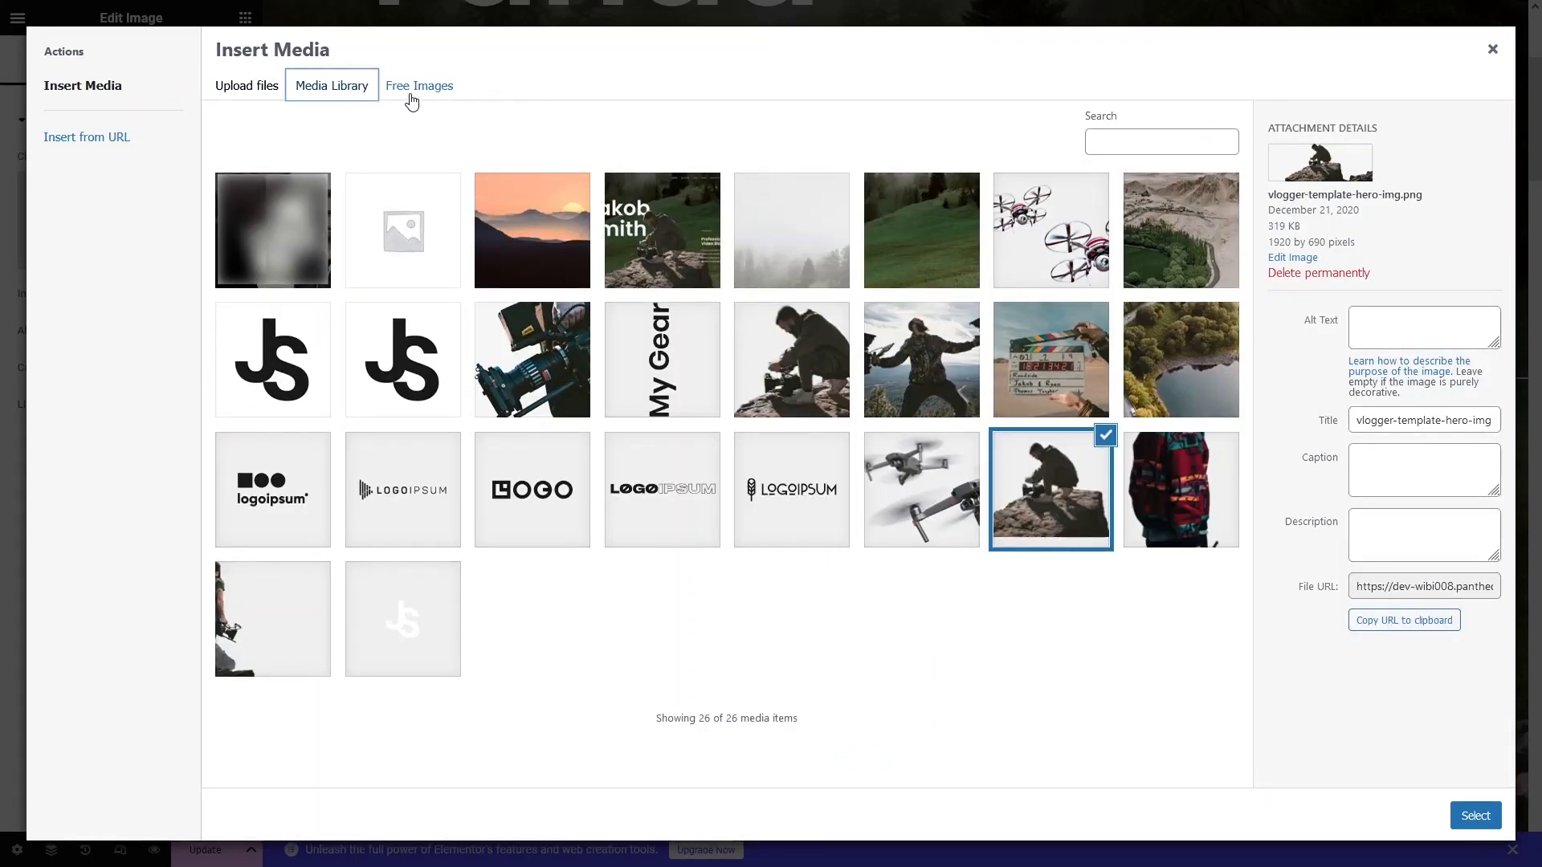
pyautogui.click(411, 103)
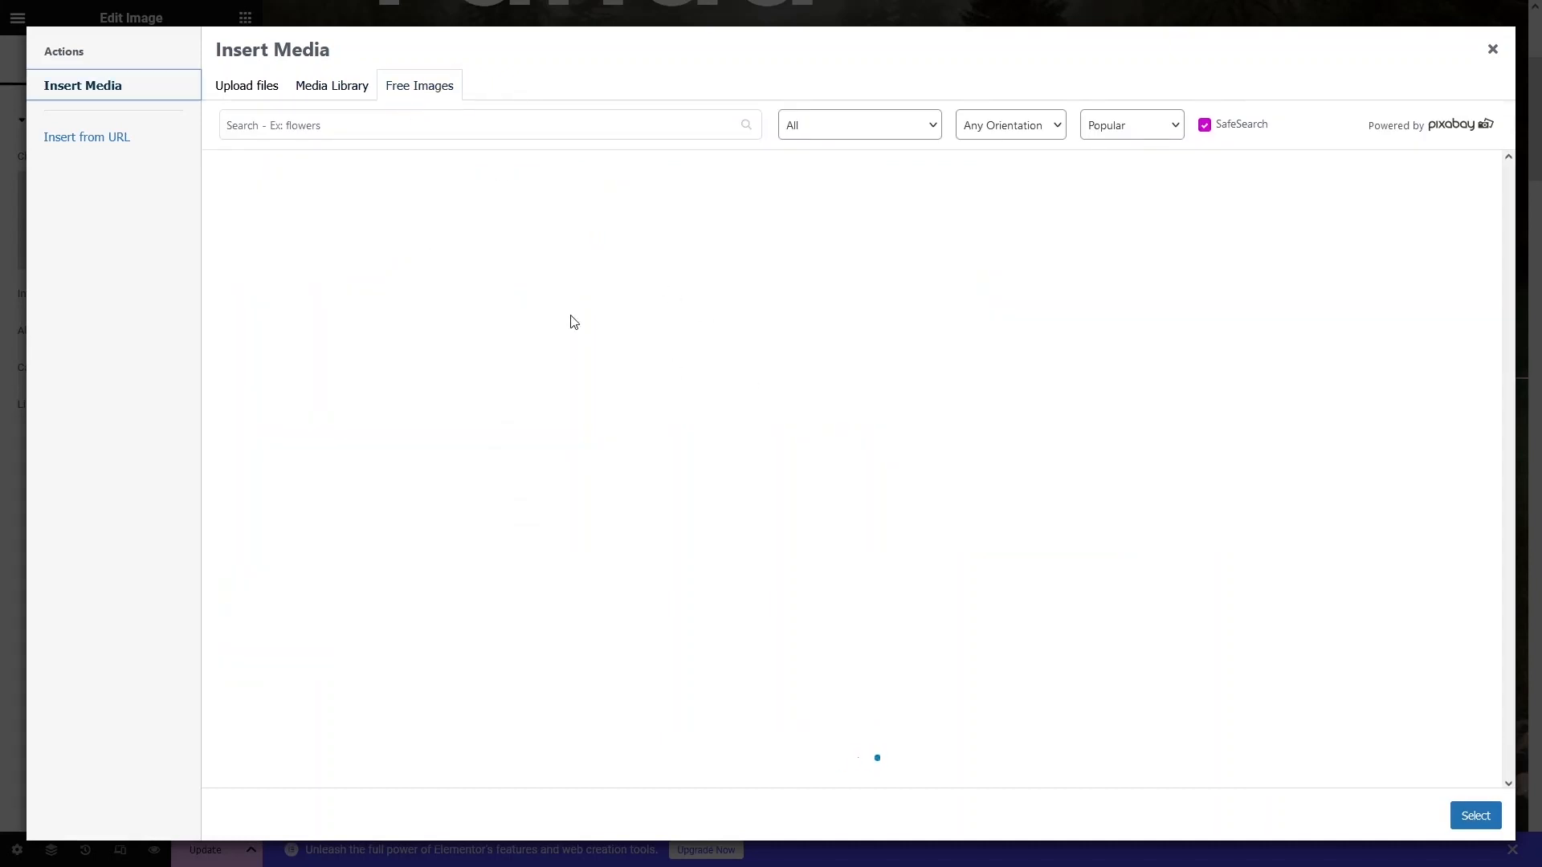
pyautogui.click(94, 146)
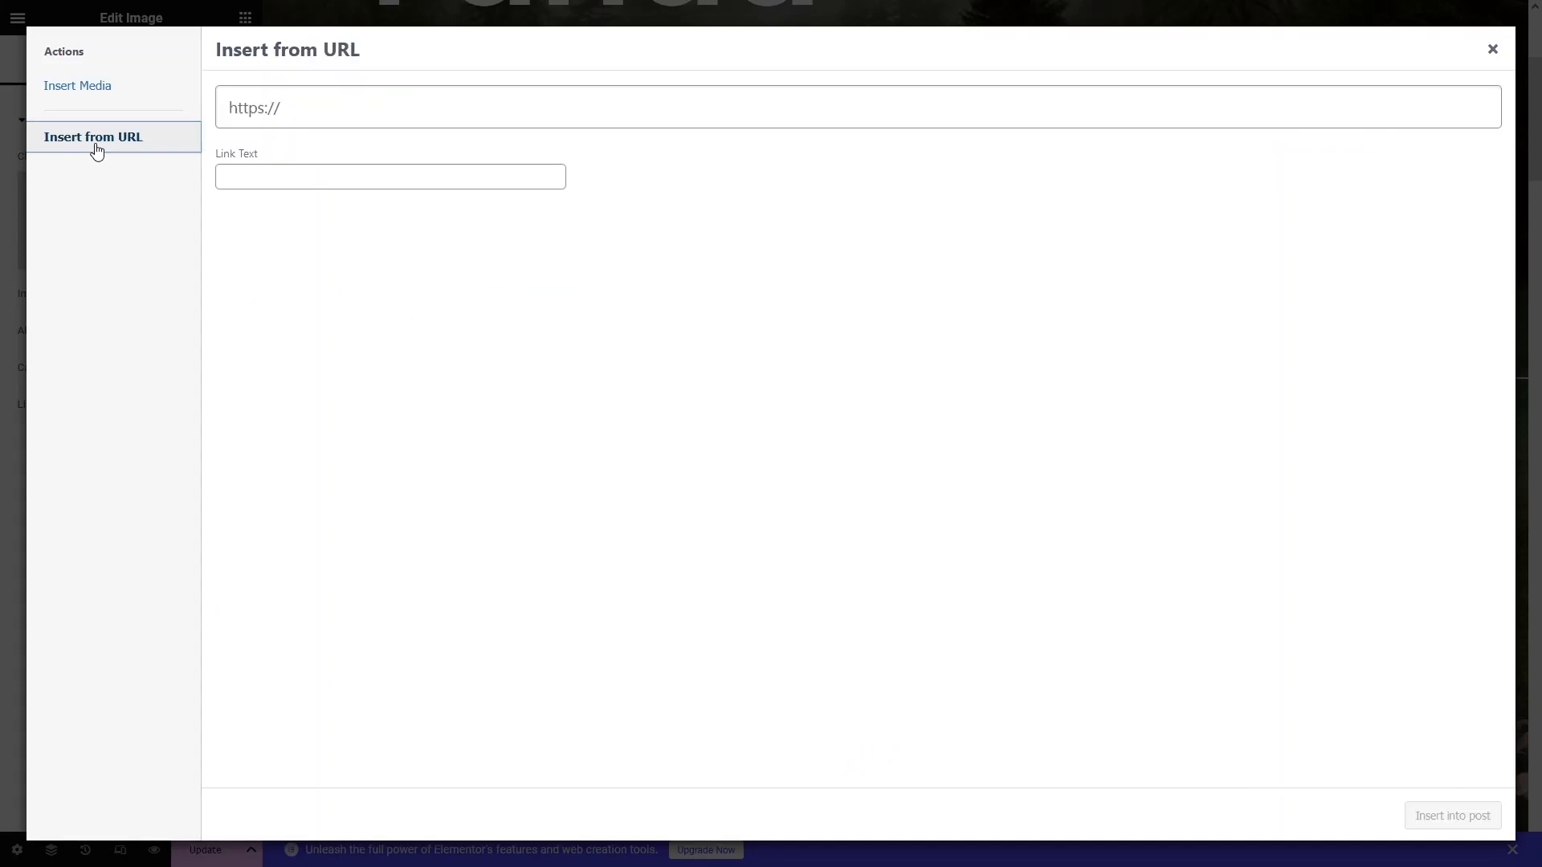
pyautogui.click(1493, 49)
# Show the hero section's Style background: meadow photo, Full size, Center Center, Fixed, Cover.
pyautogui.scroll(3, 544, 482)
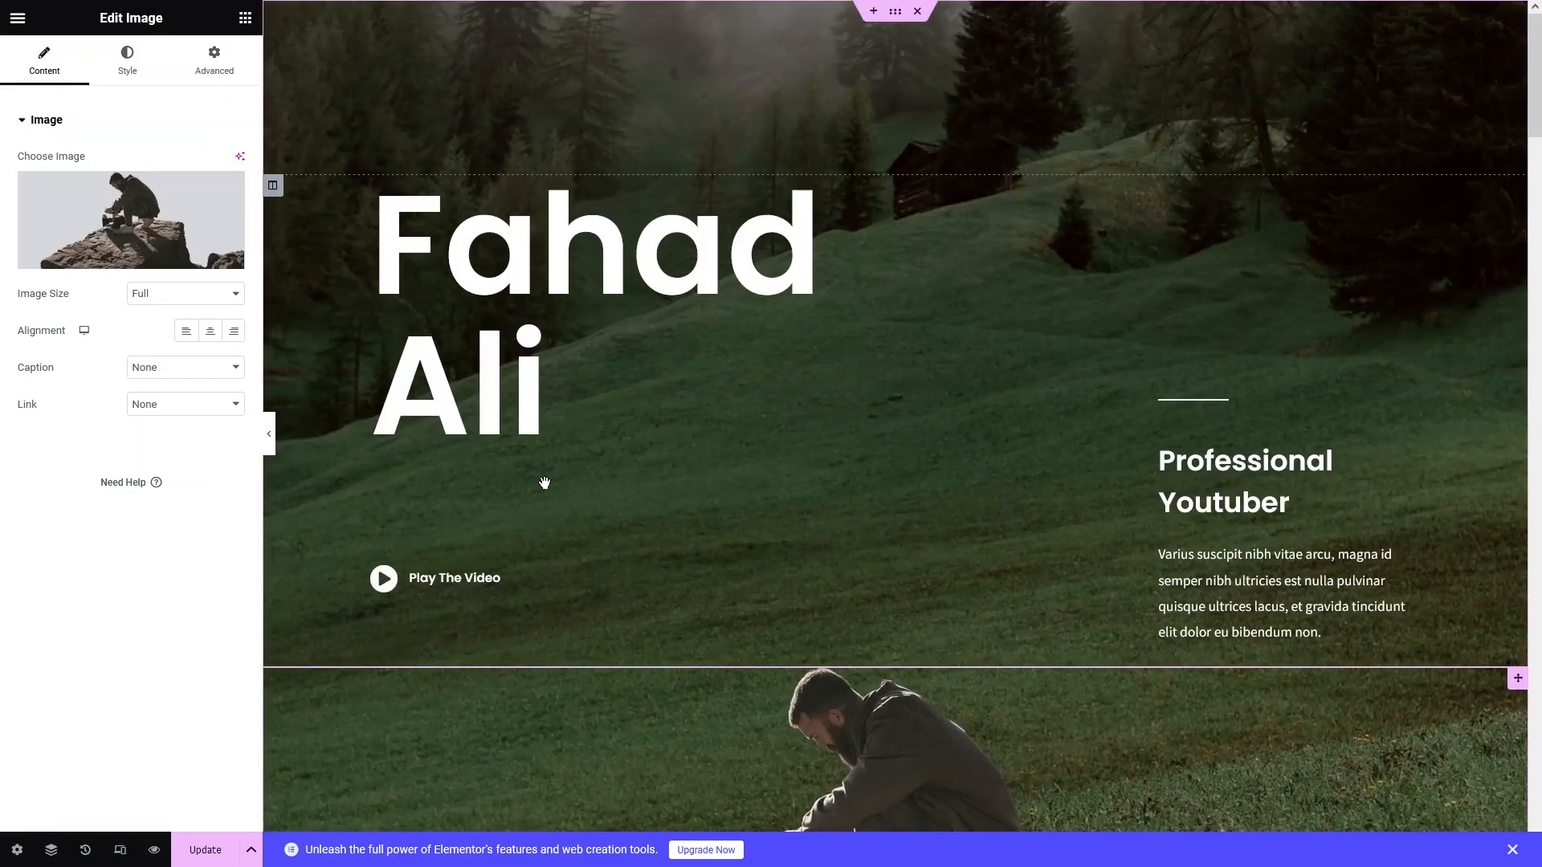
pyautogui.click(897, 16)
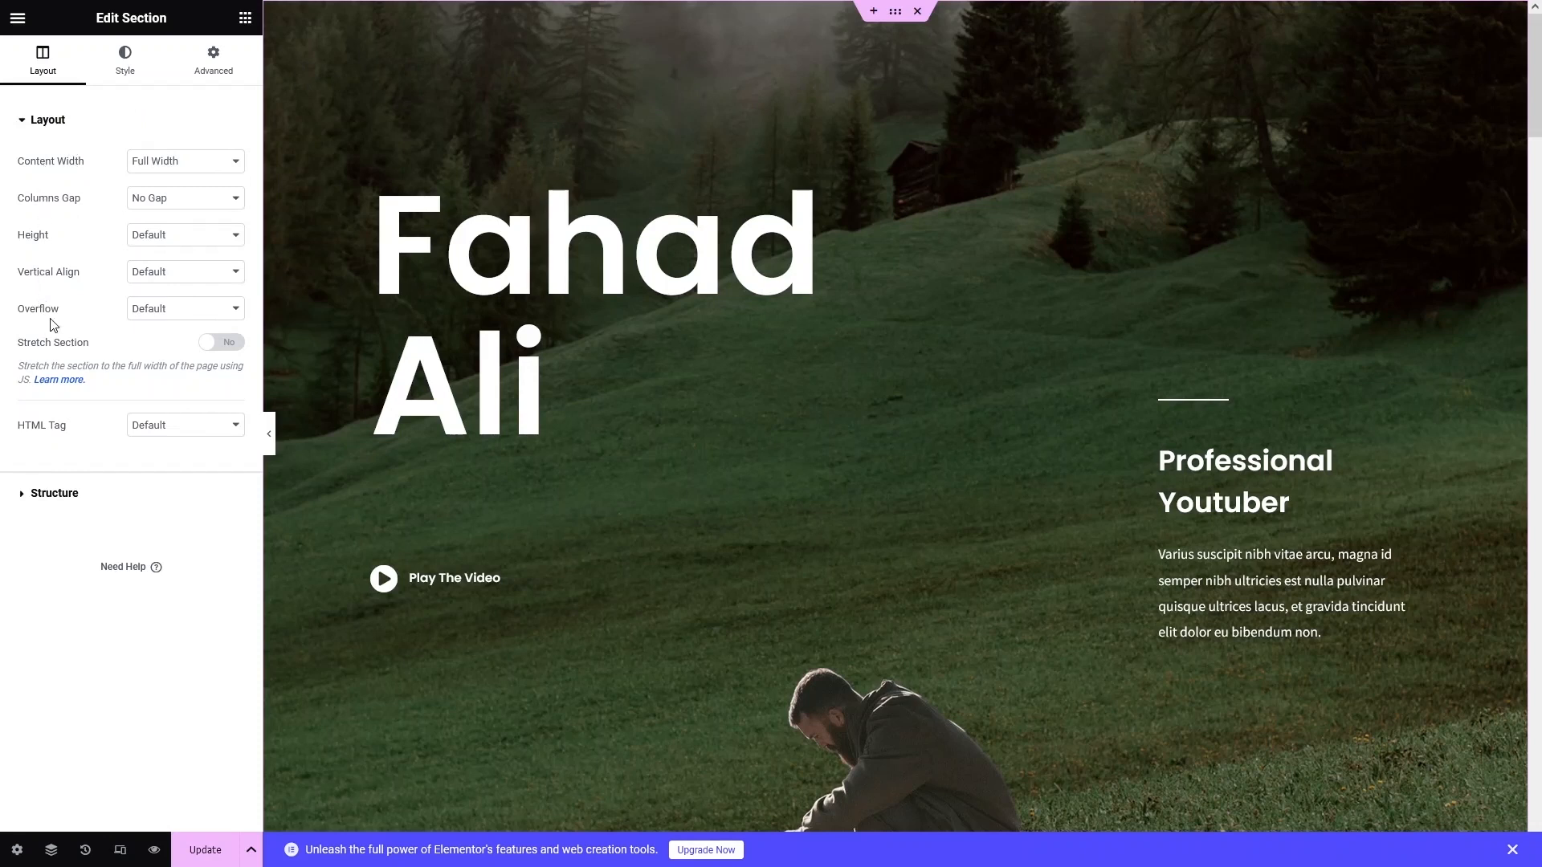
pyautogui.click(36, 493)
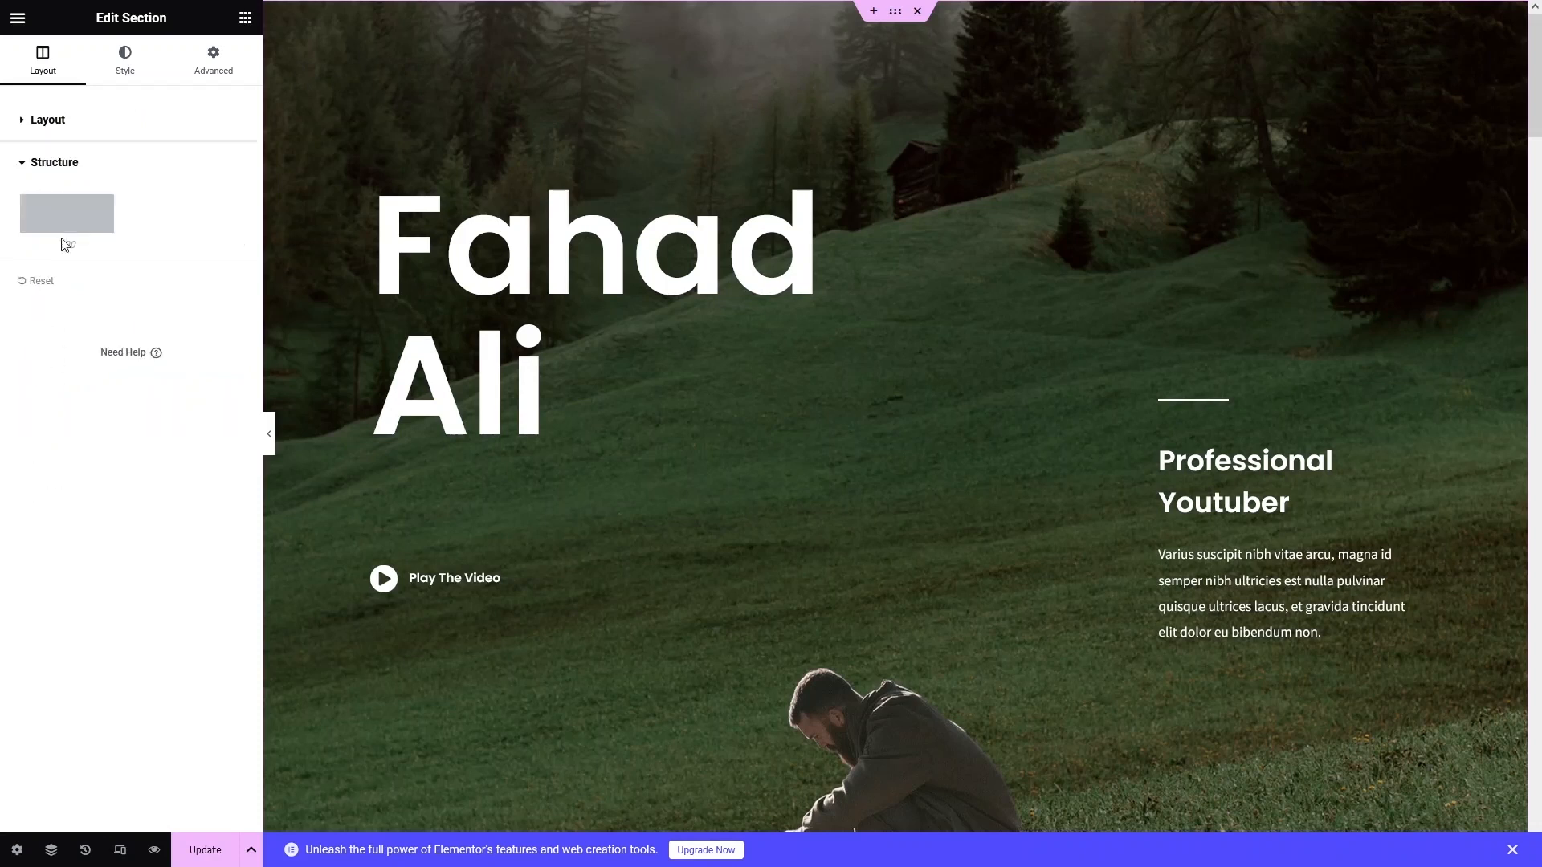
pyautogui.click(32, 161)
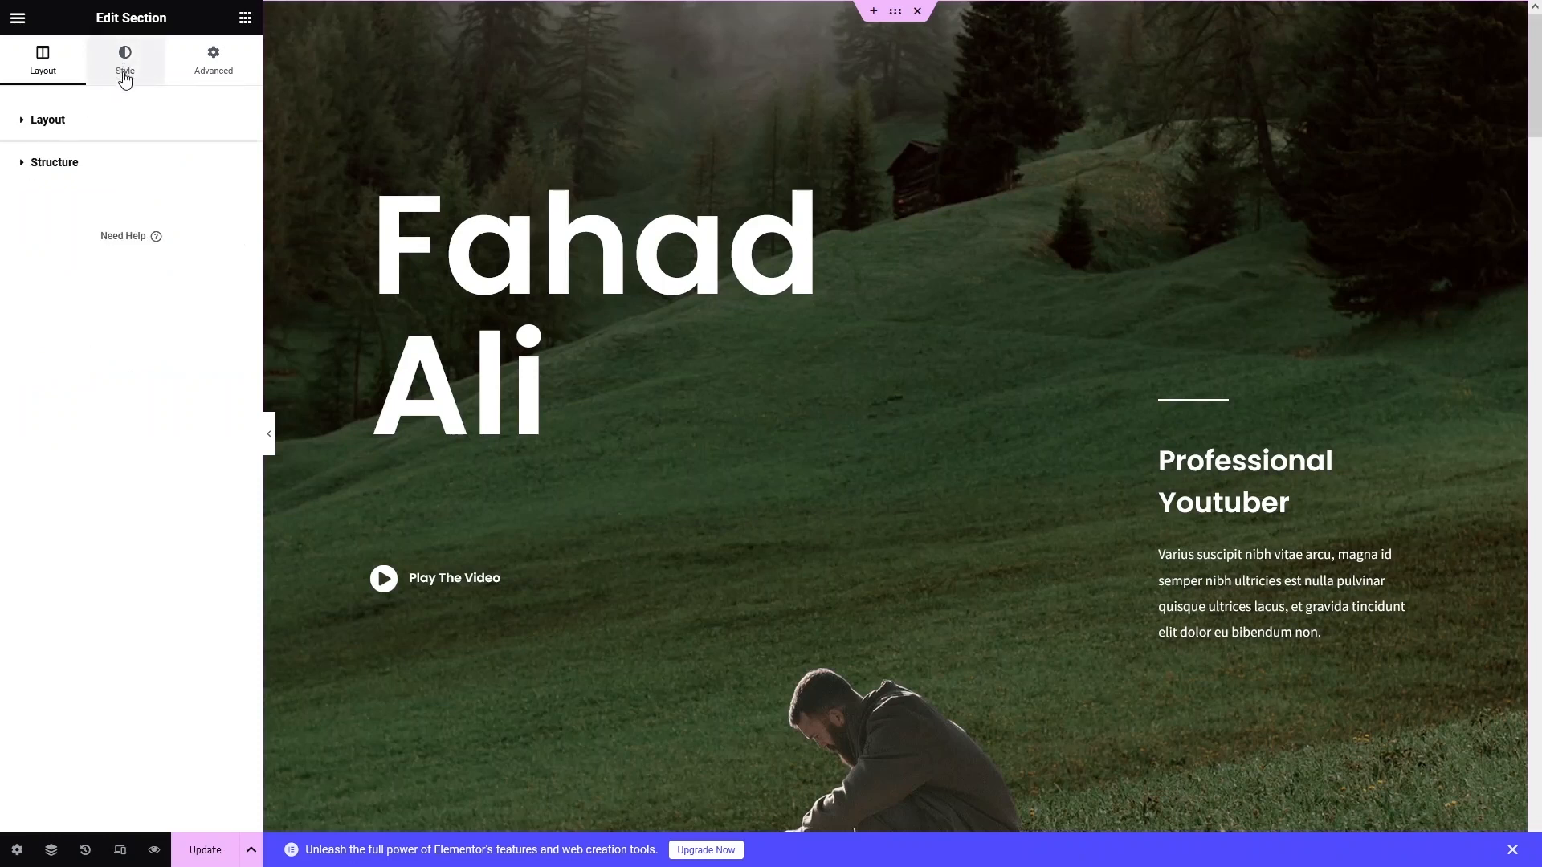
pyautogui.click(125, 69)
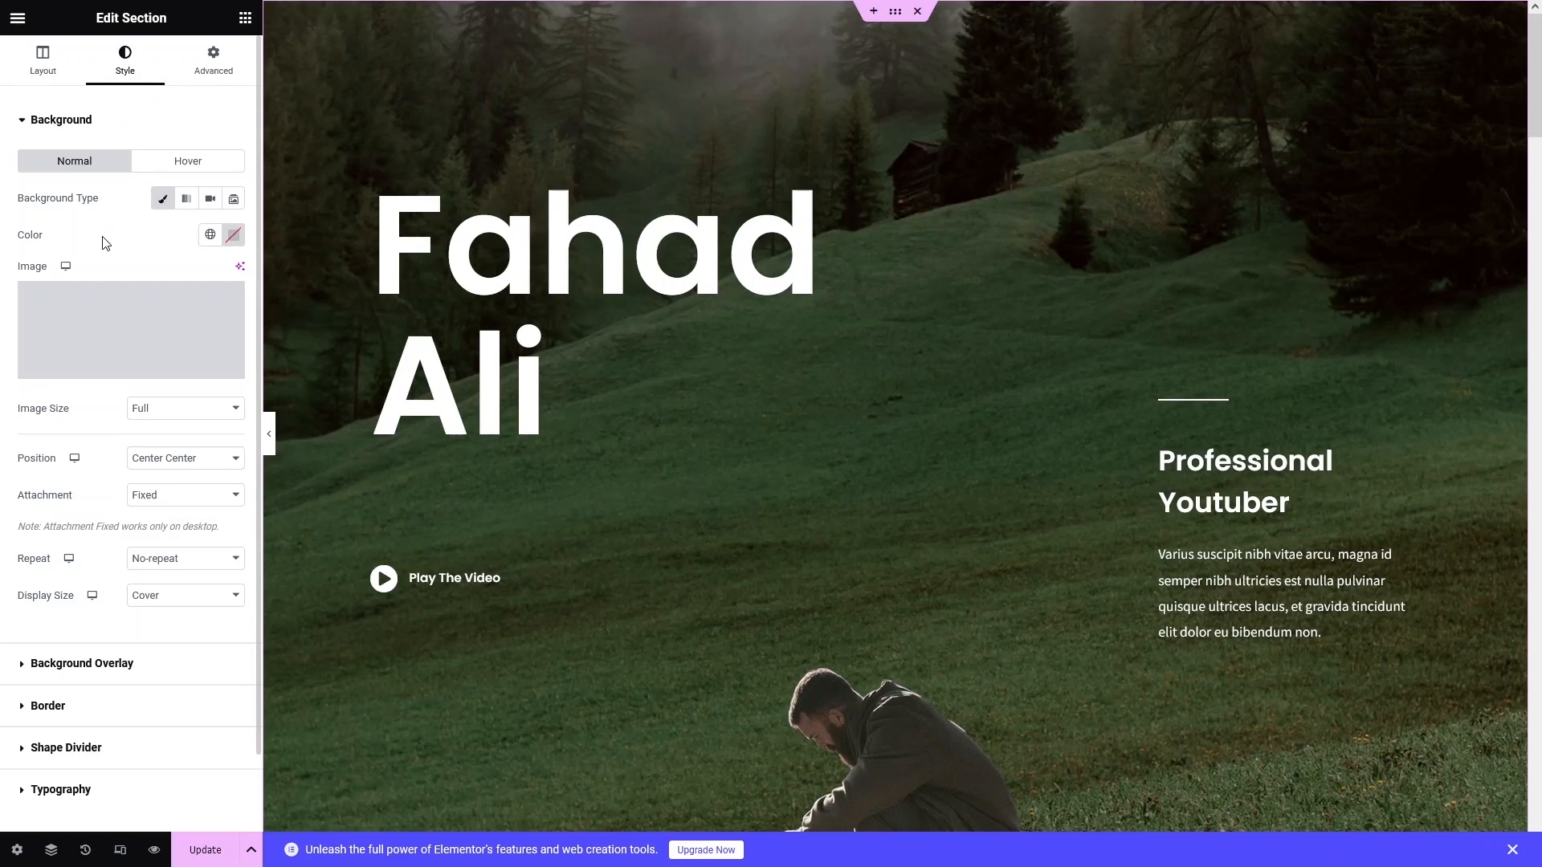
pyautogui.moveTo(110, 330)
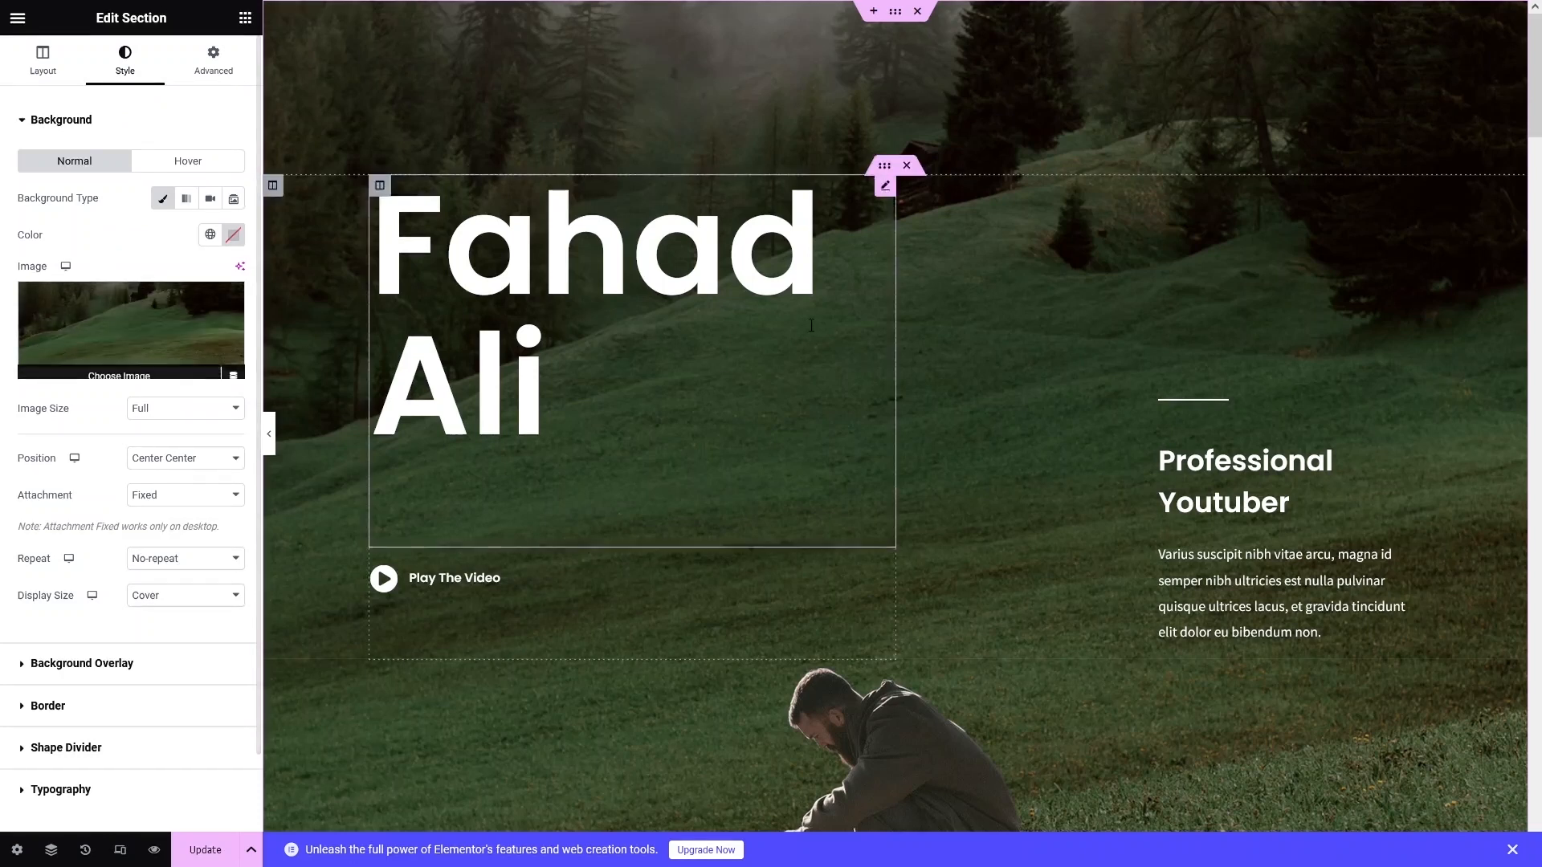
pyautogui.moveTo(177, 332)
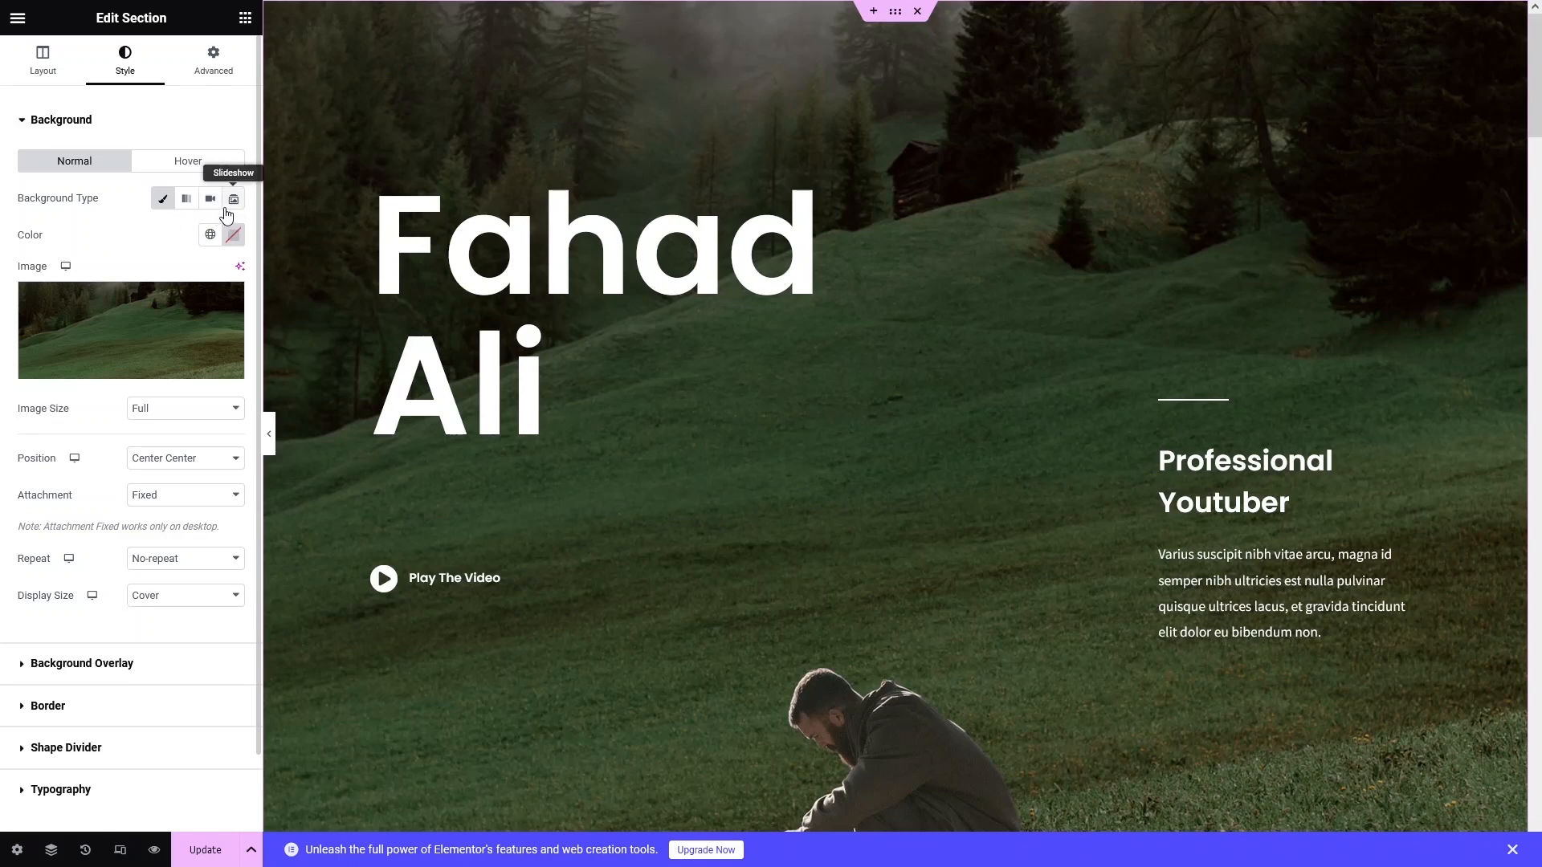
pyautogui.scroll(-1, 72, 401)
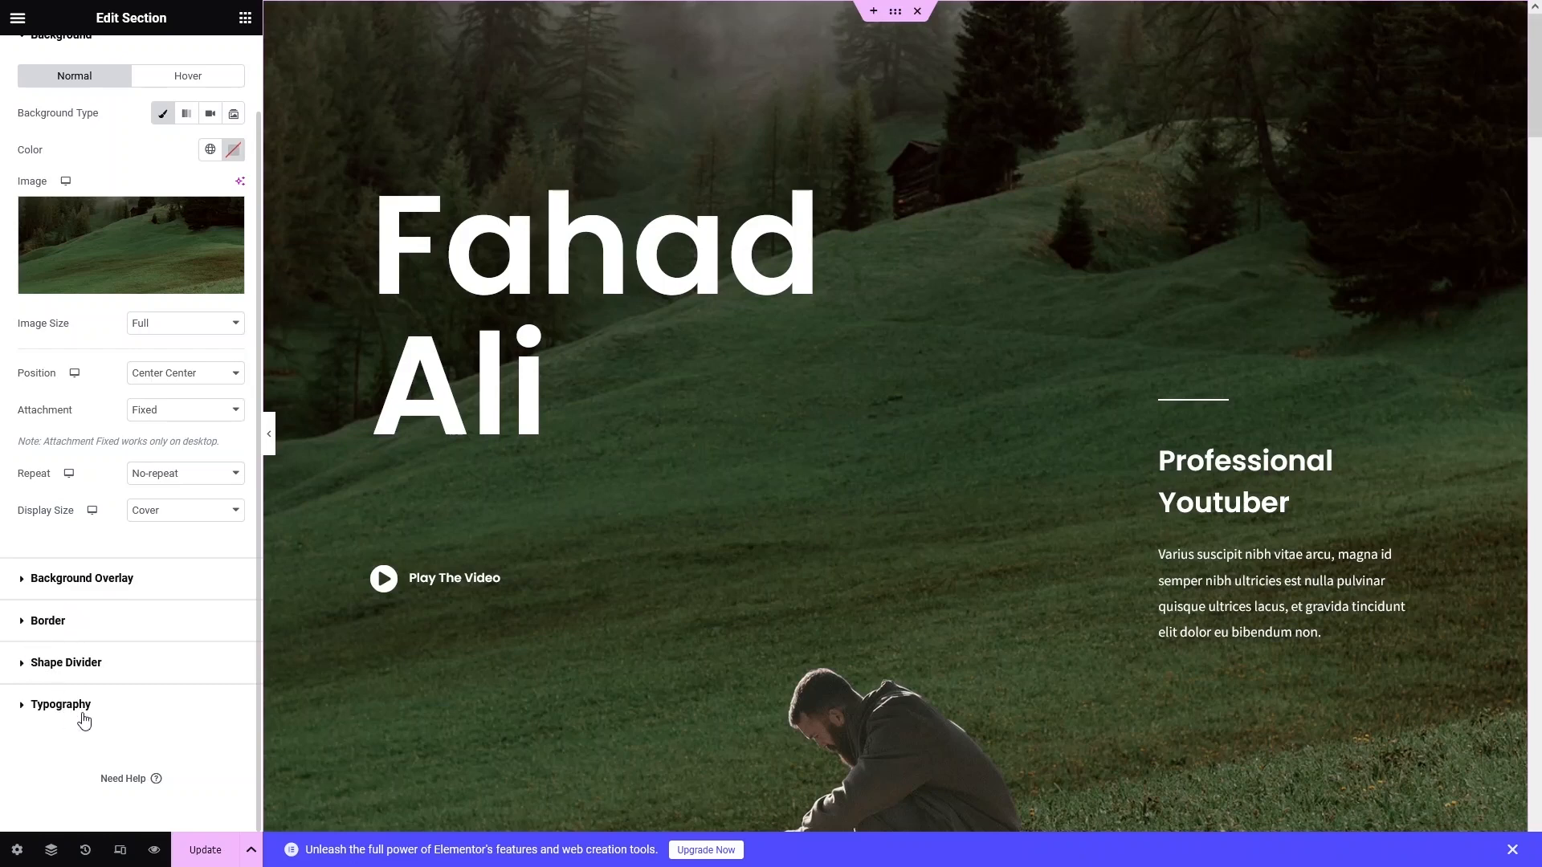
pyautogui.scroll(-10, 562, 556)
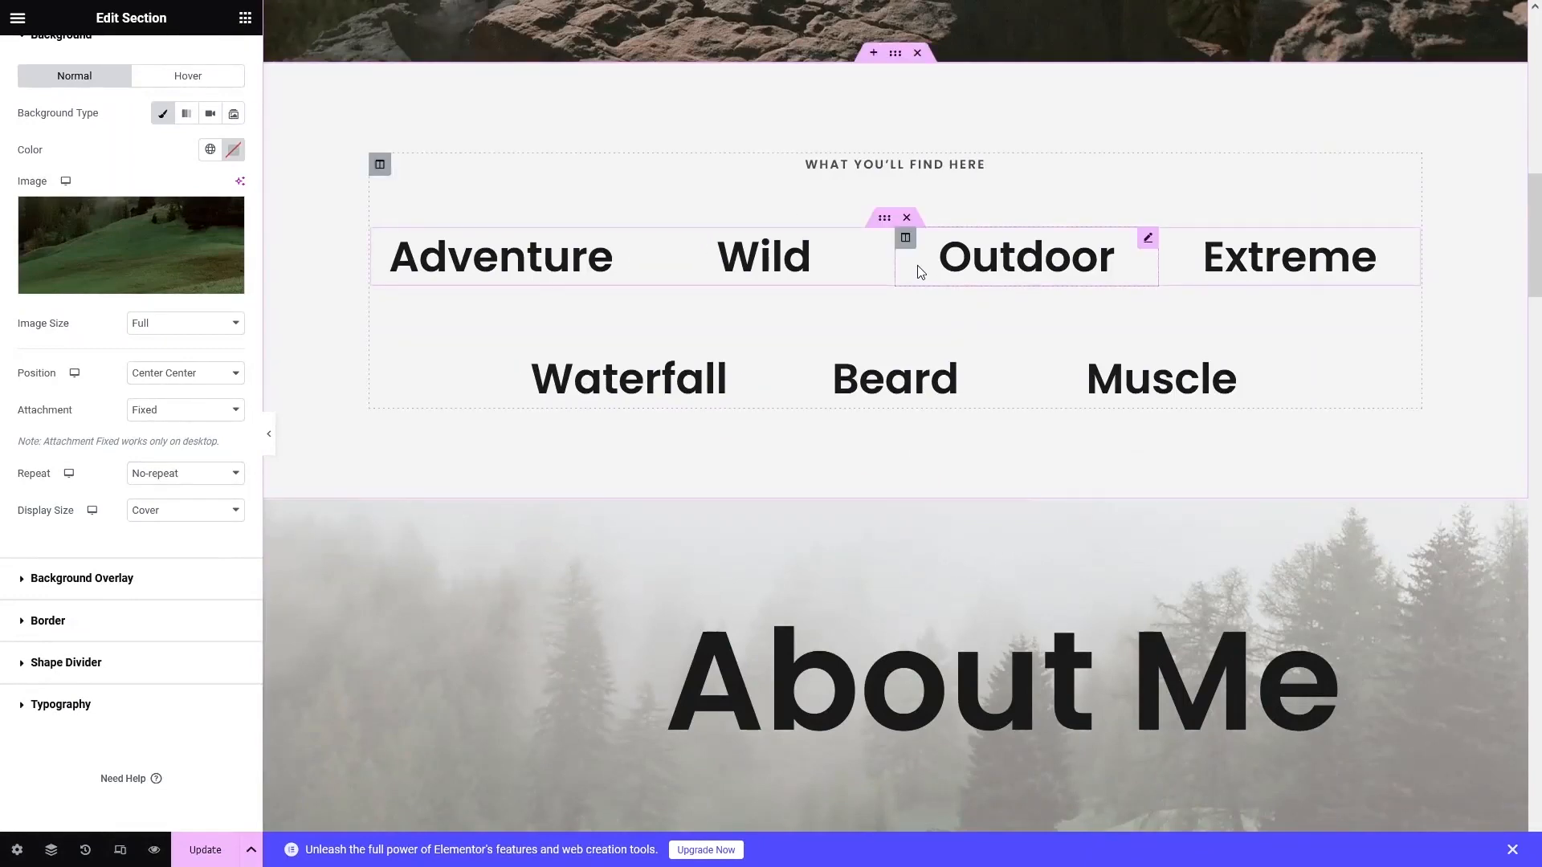
# Select the Featured Vlog heading and scroll down to the Let's talk contact area.
pyautogui.scroll(-7, 622, 236)
pyautogui.scroll(2, 622, 236)
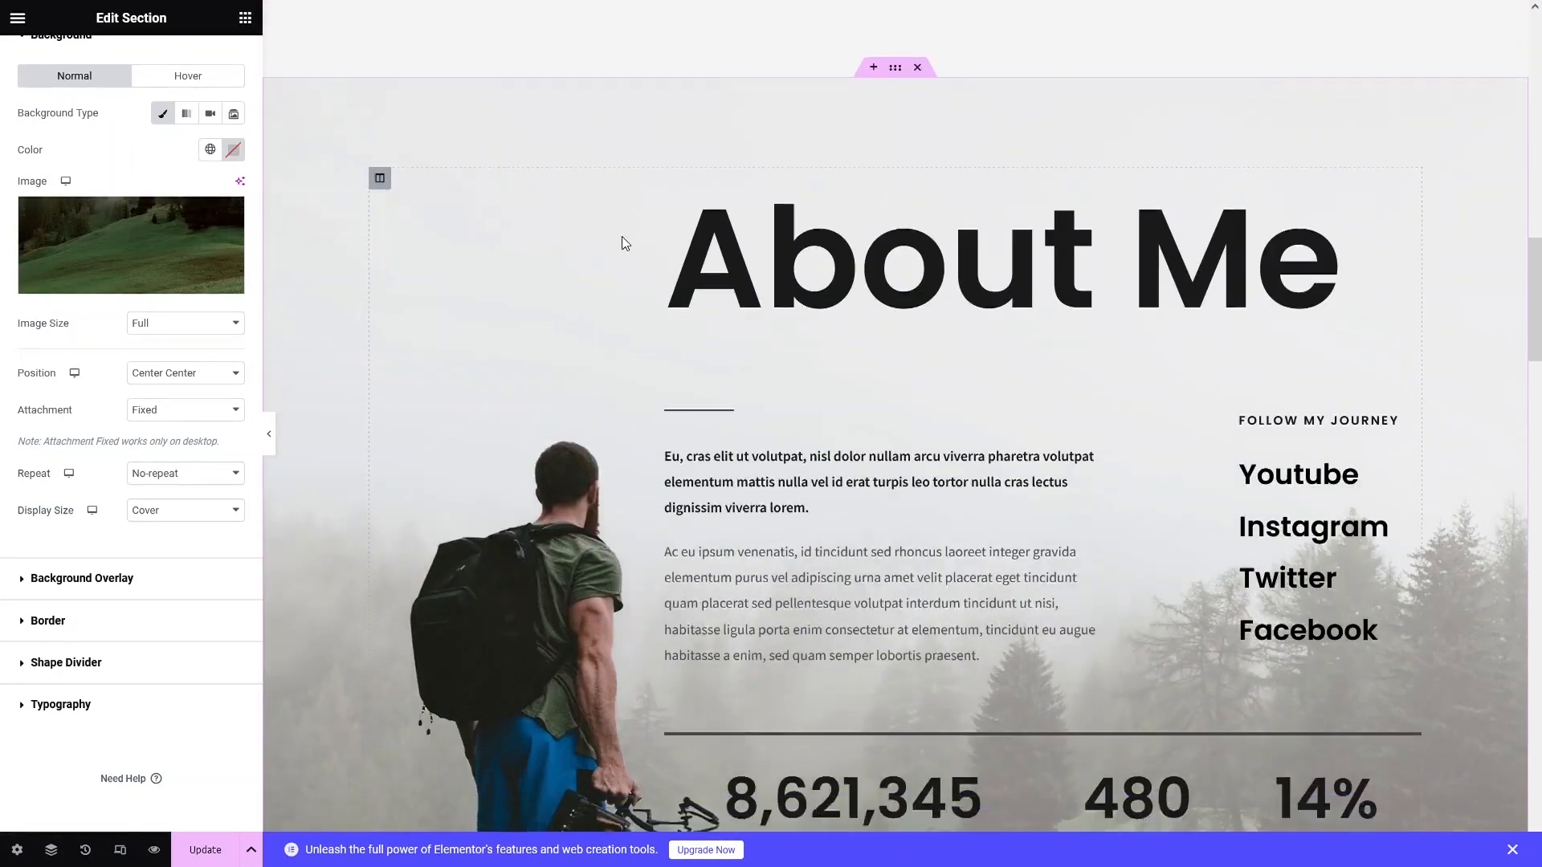
pyautogui.scroll(-14, 619, 239)
pyautogui.click(601, 220)
pyautogui.scroll(-12, 662, 299)
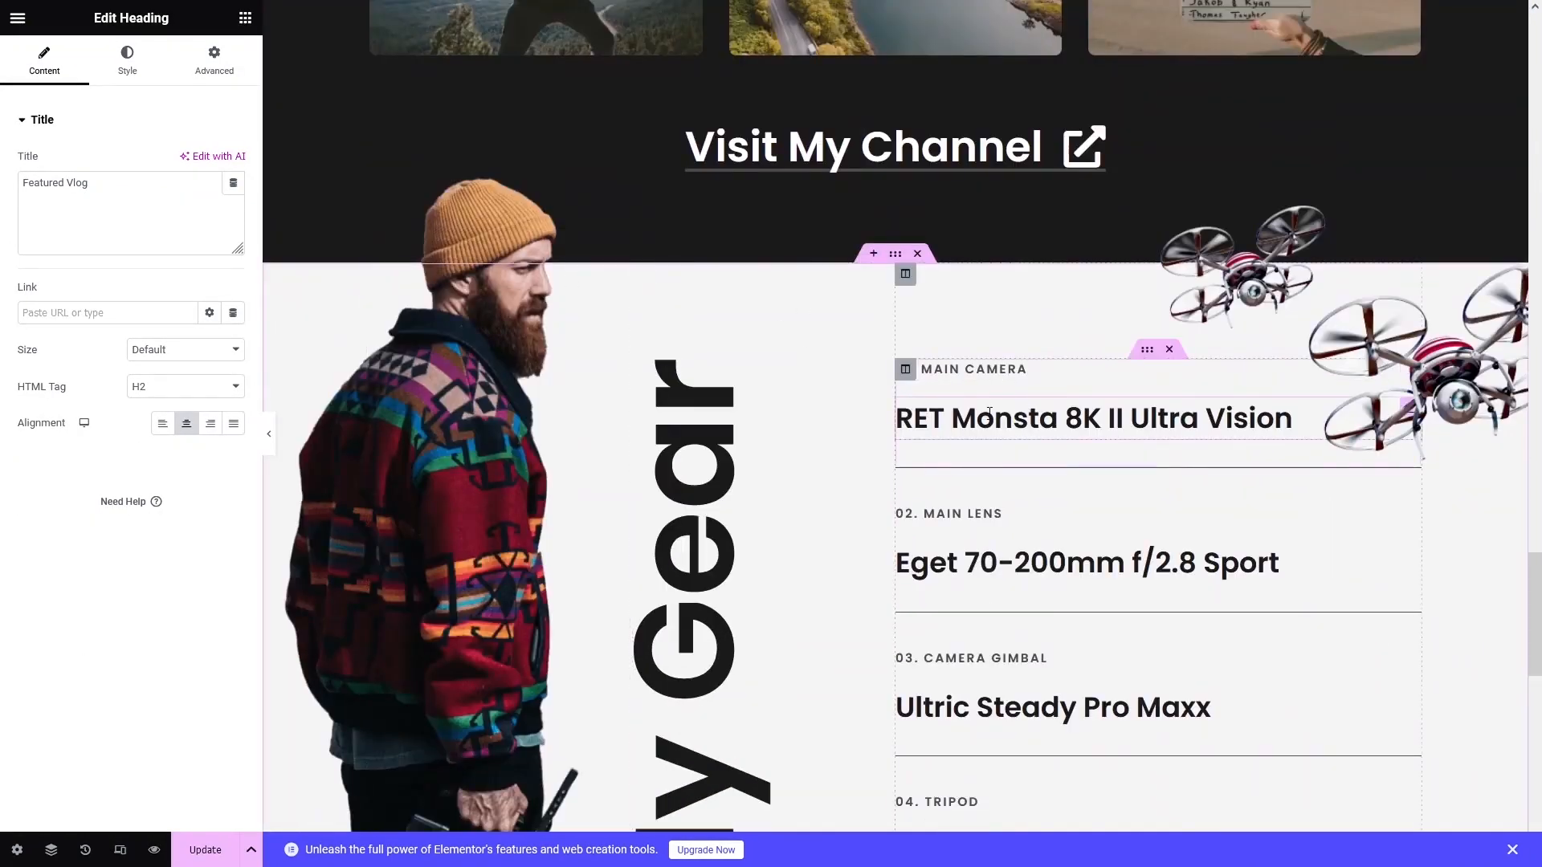
pyautogui.scroll(-12, 990, 412)
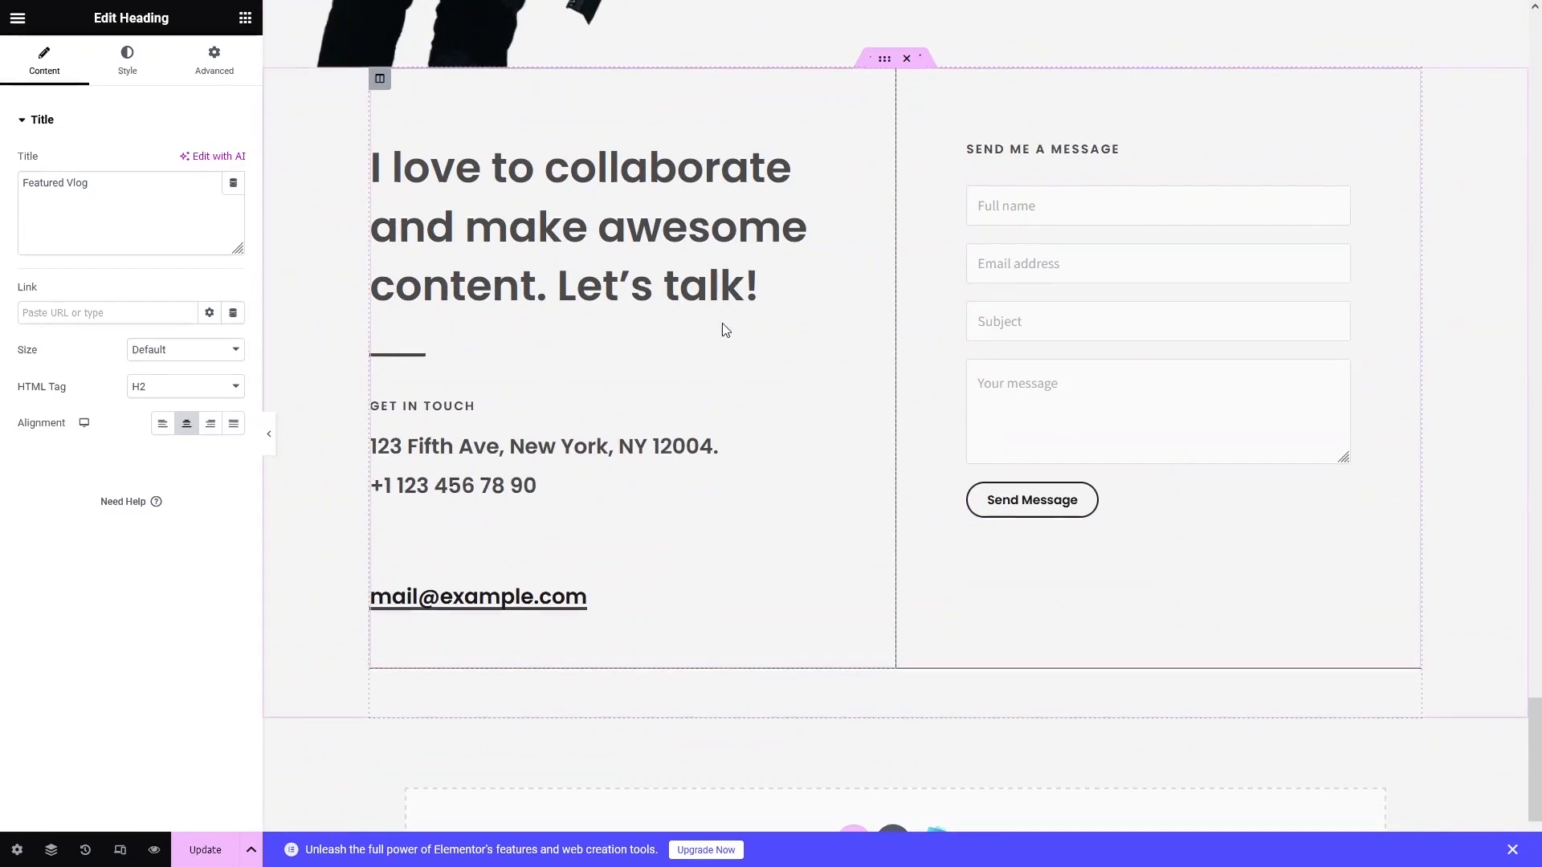
pyautogui.scroll(-1, 723, 330)
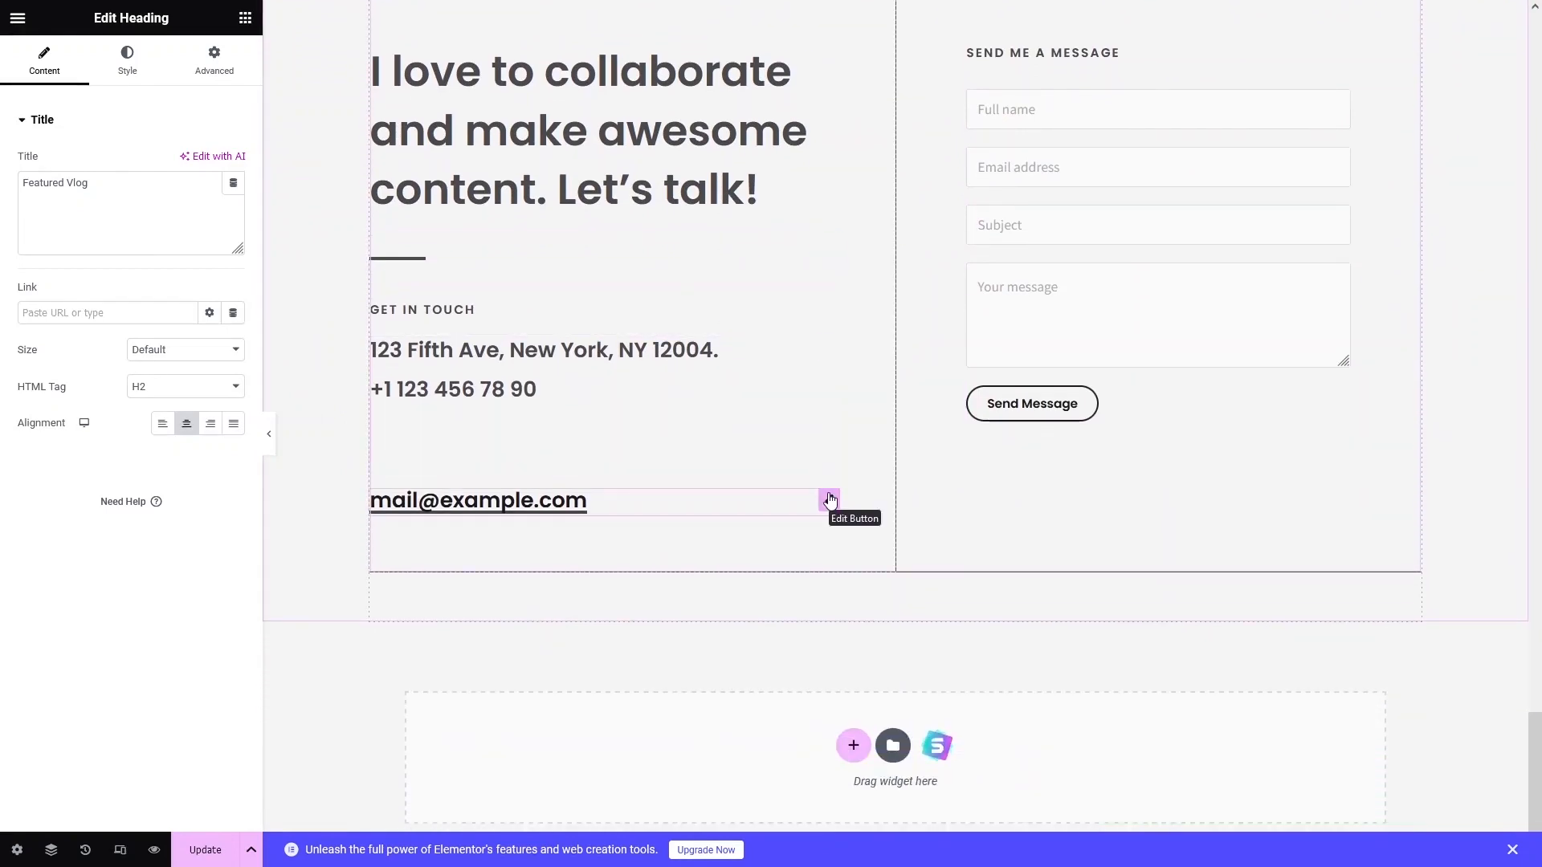
# Add a two-column section below the contact area, delete it again, and save the page with Update.
pyautogui.click(853, 747)
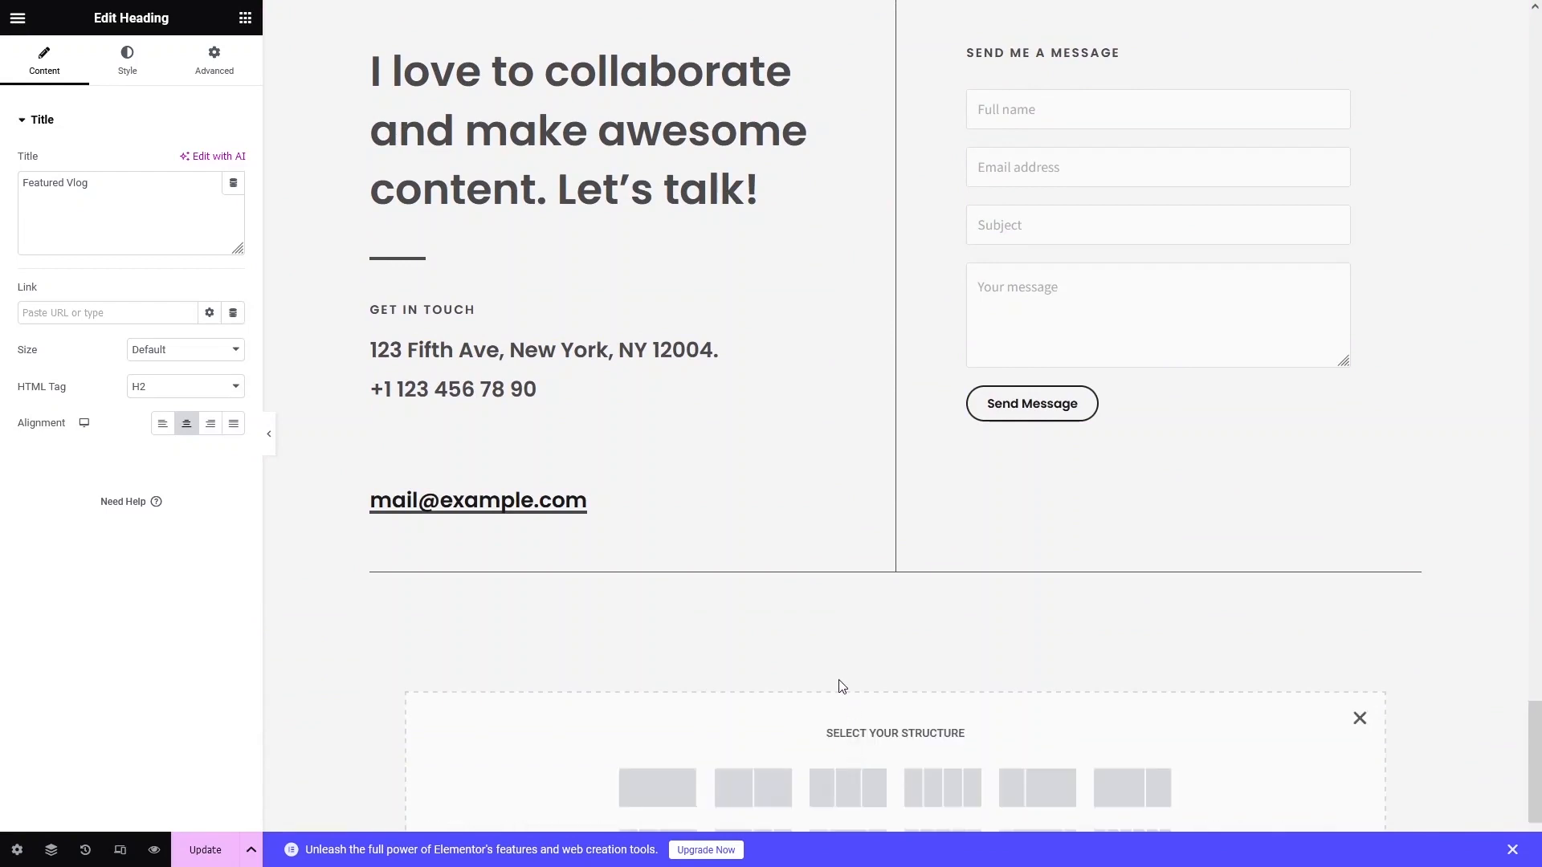
pyautogui.scroll(-3, 839, 687)
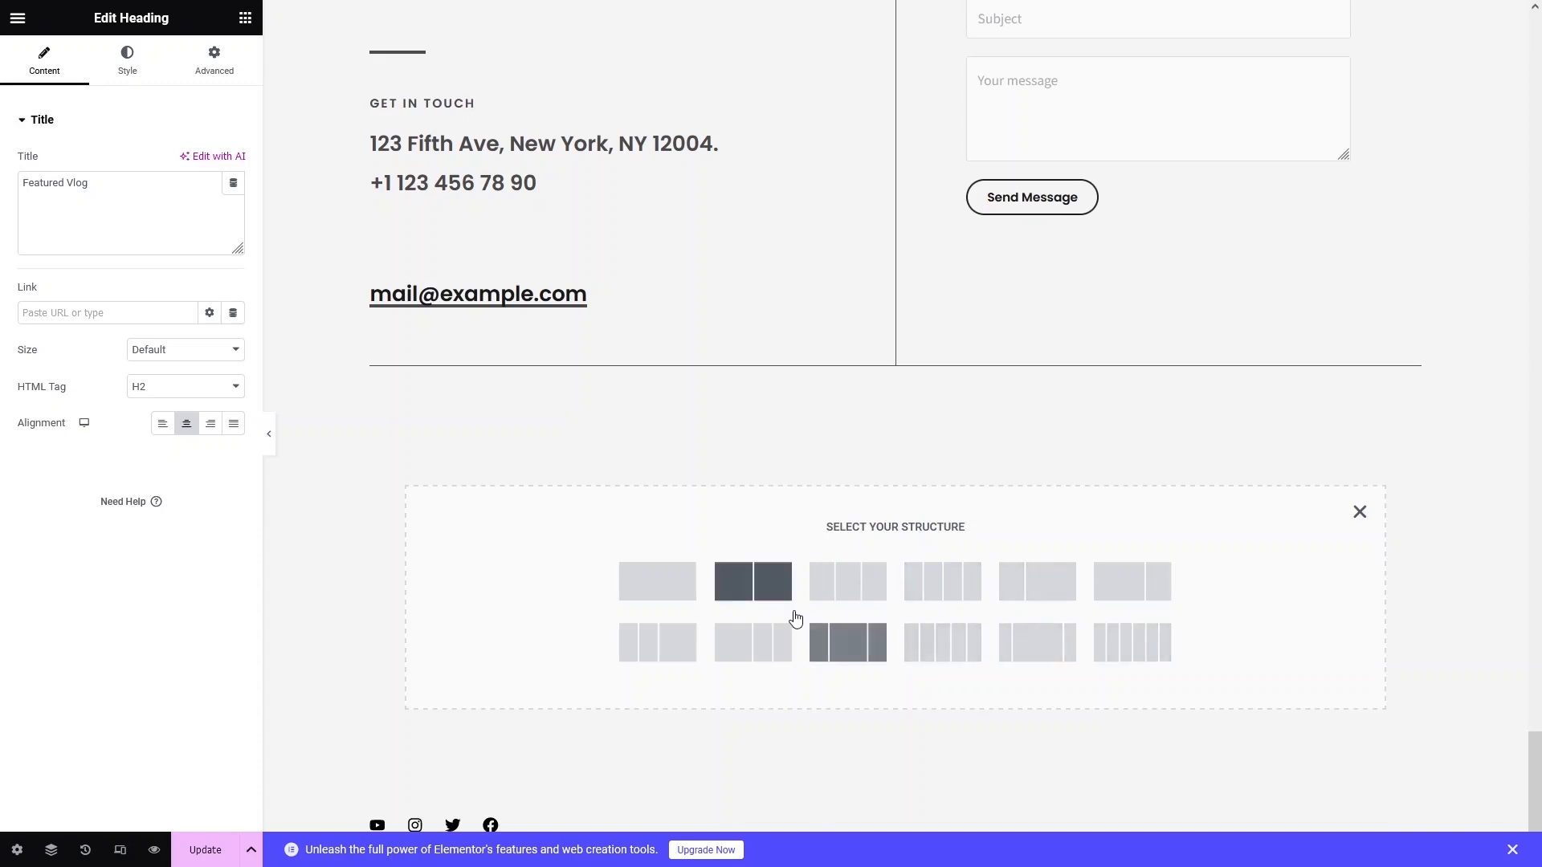
pyautogui.click(750, 600)
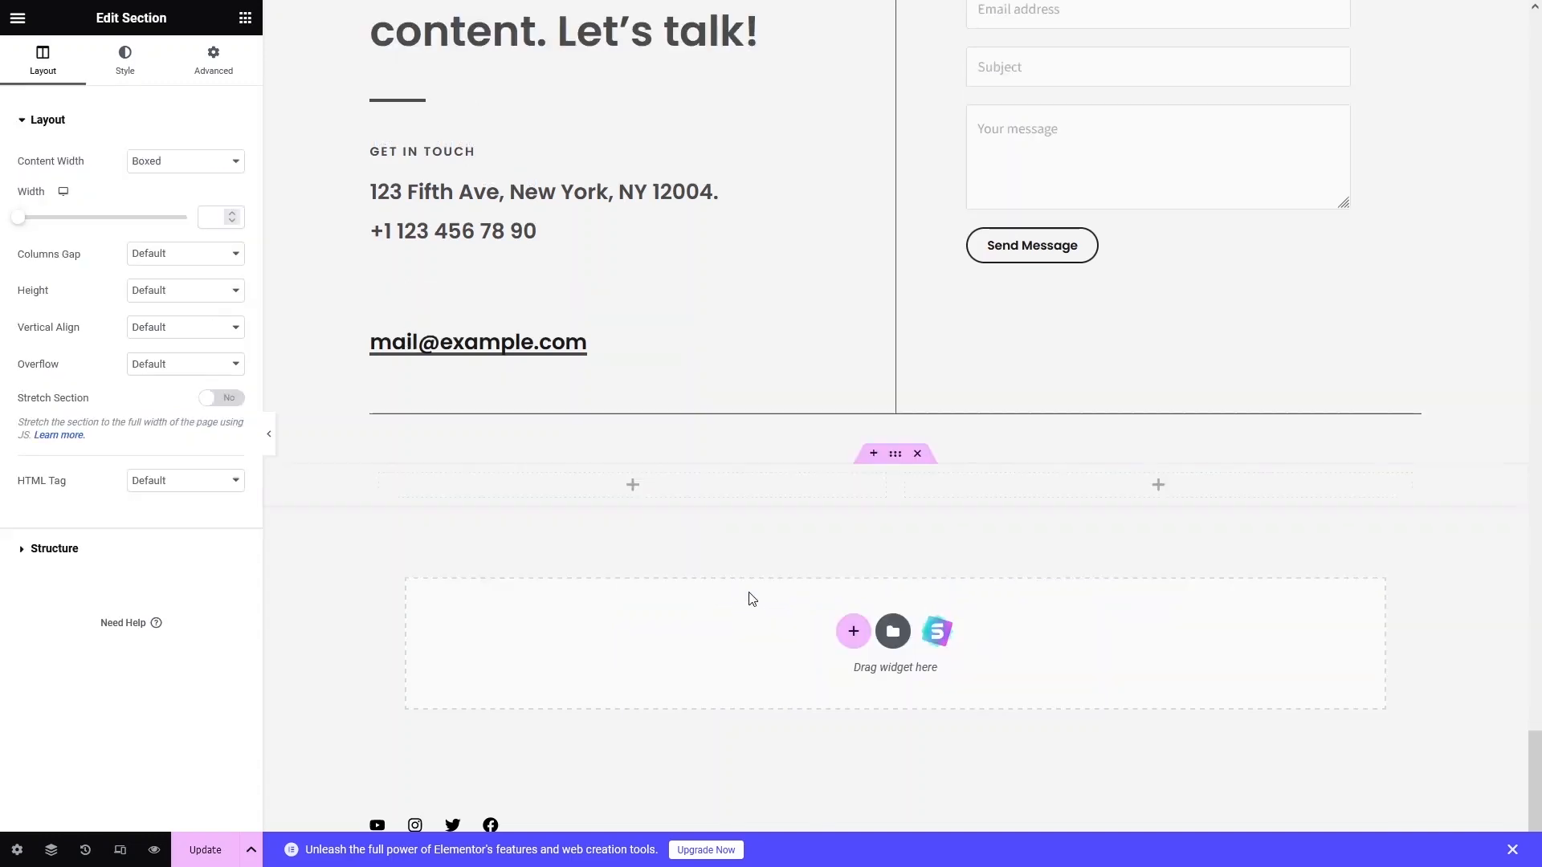
pyautogui.click(635, 490)
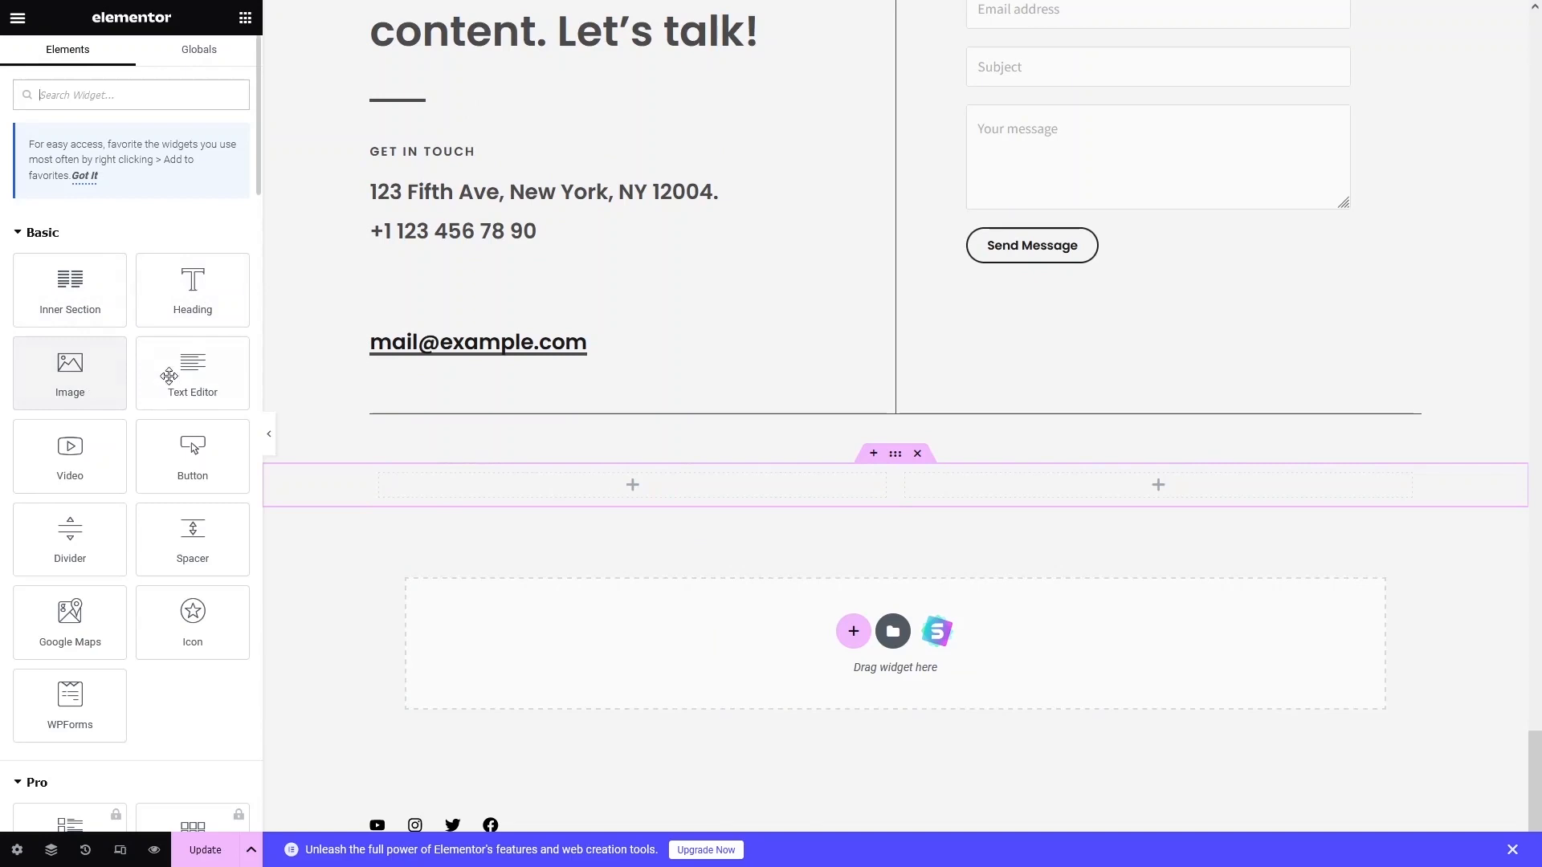
pyautogui.scroll(-3, 183, 376)
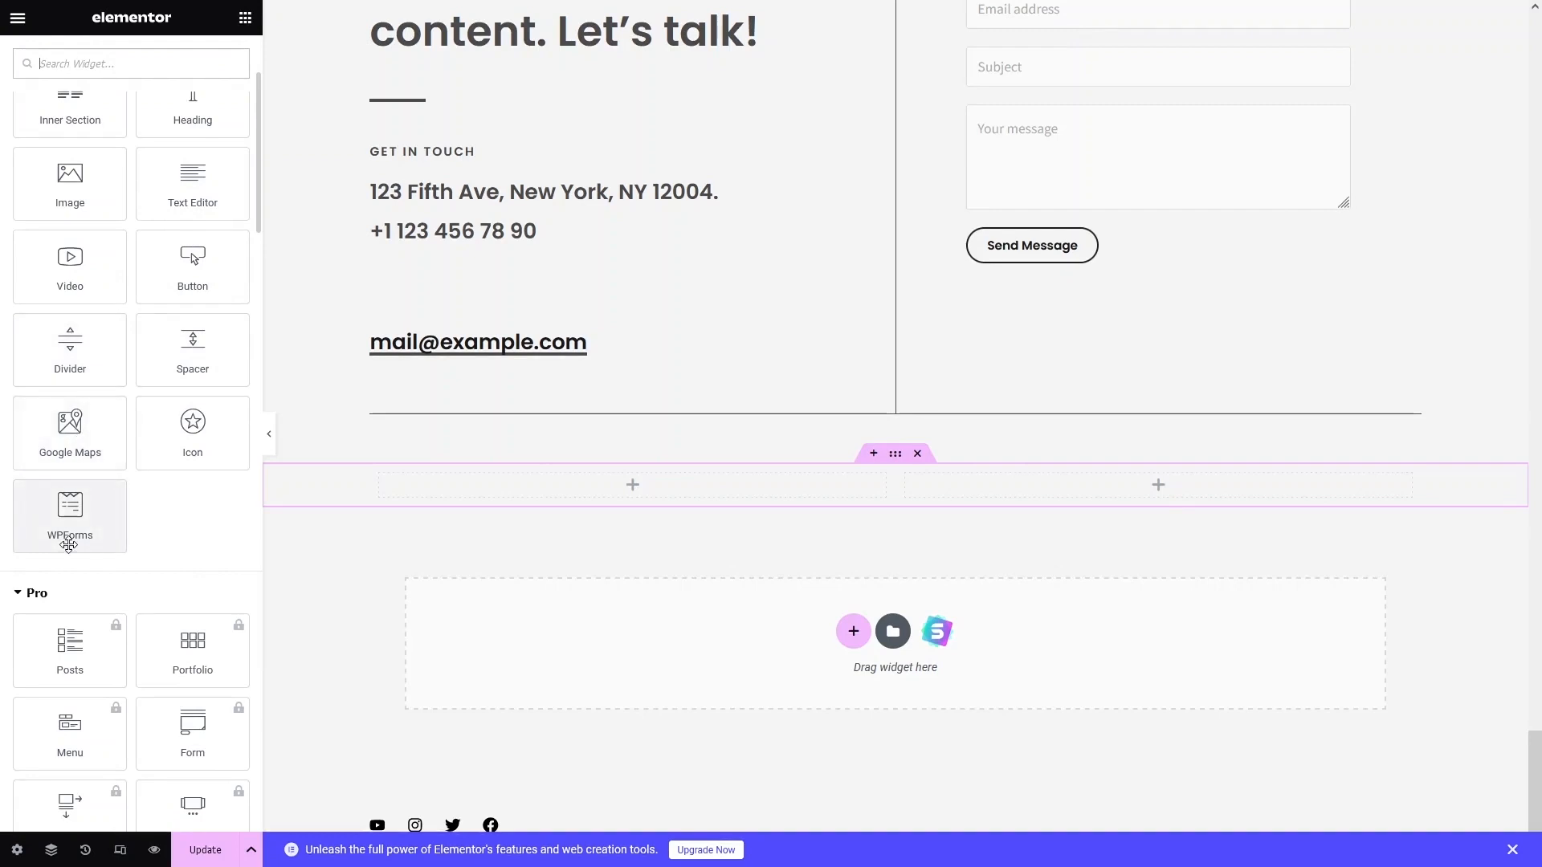
pyautogui.scroll(-15, 71, 546)
pyautogui.scroll(-10, 71, 550)
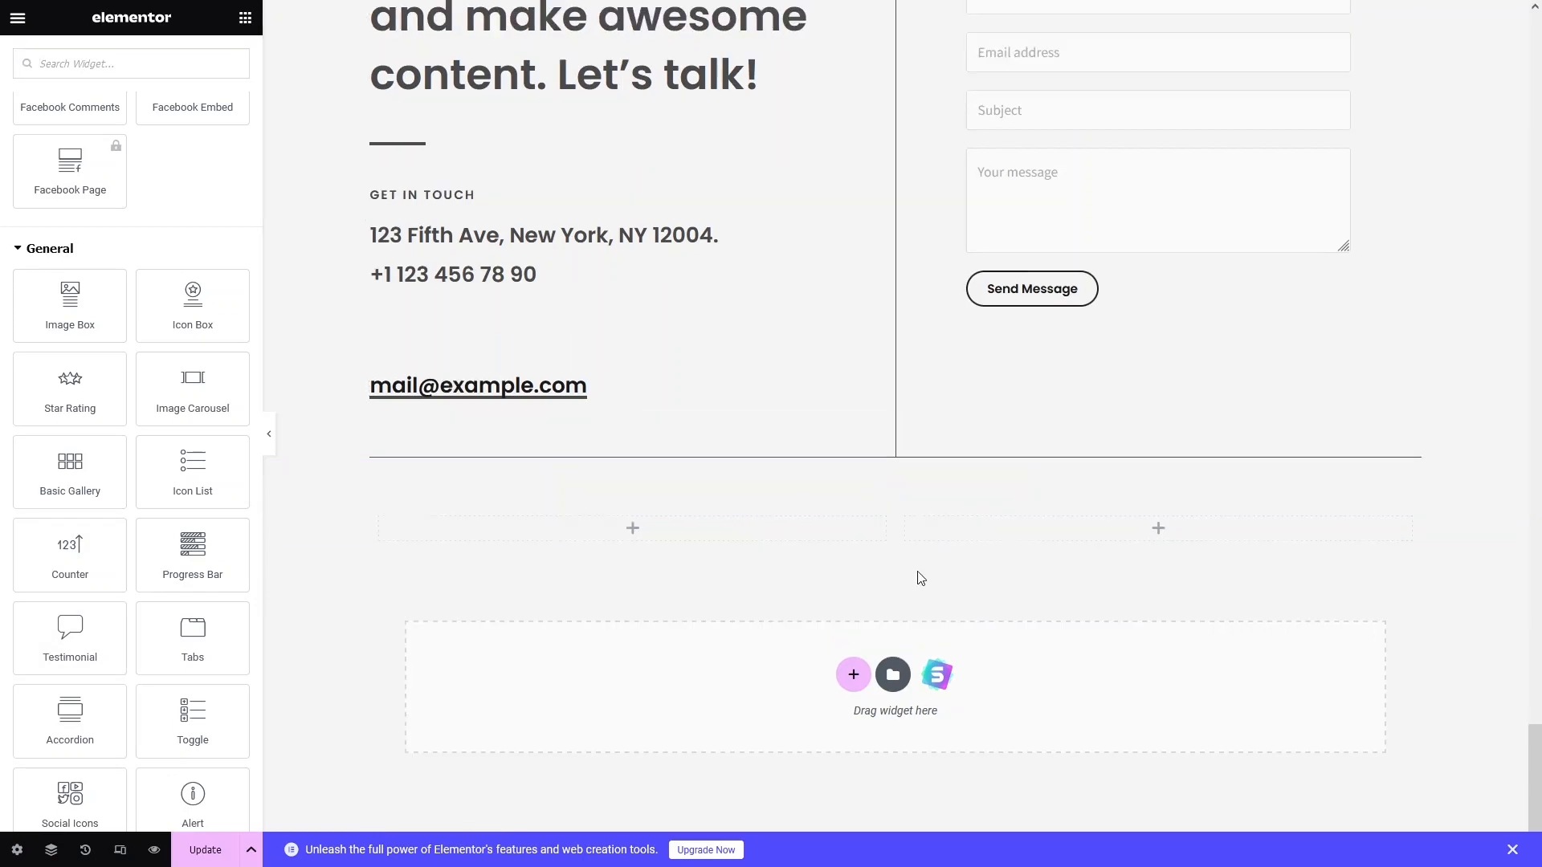
pyautogui.click(920, 495)
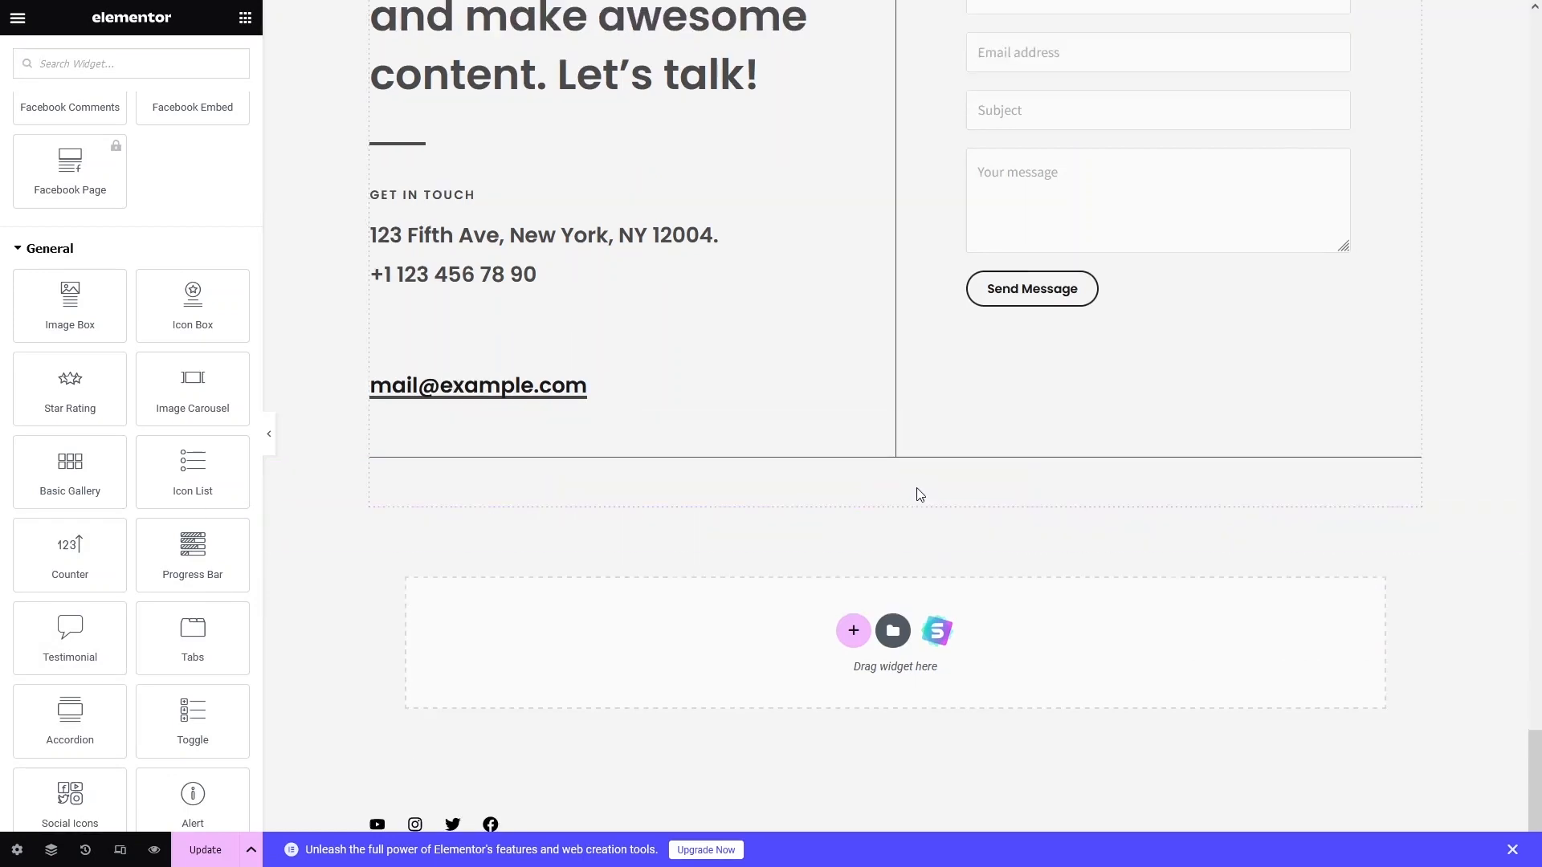
pyautogui.click(205, 851)
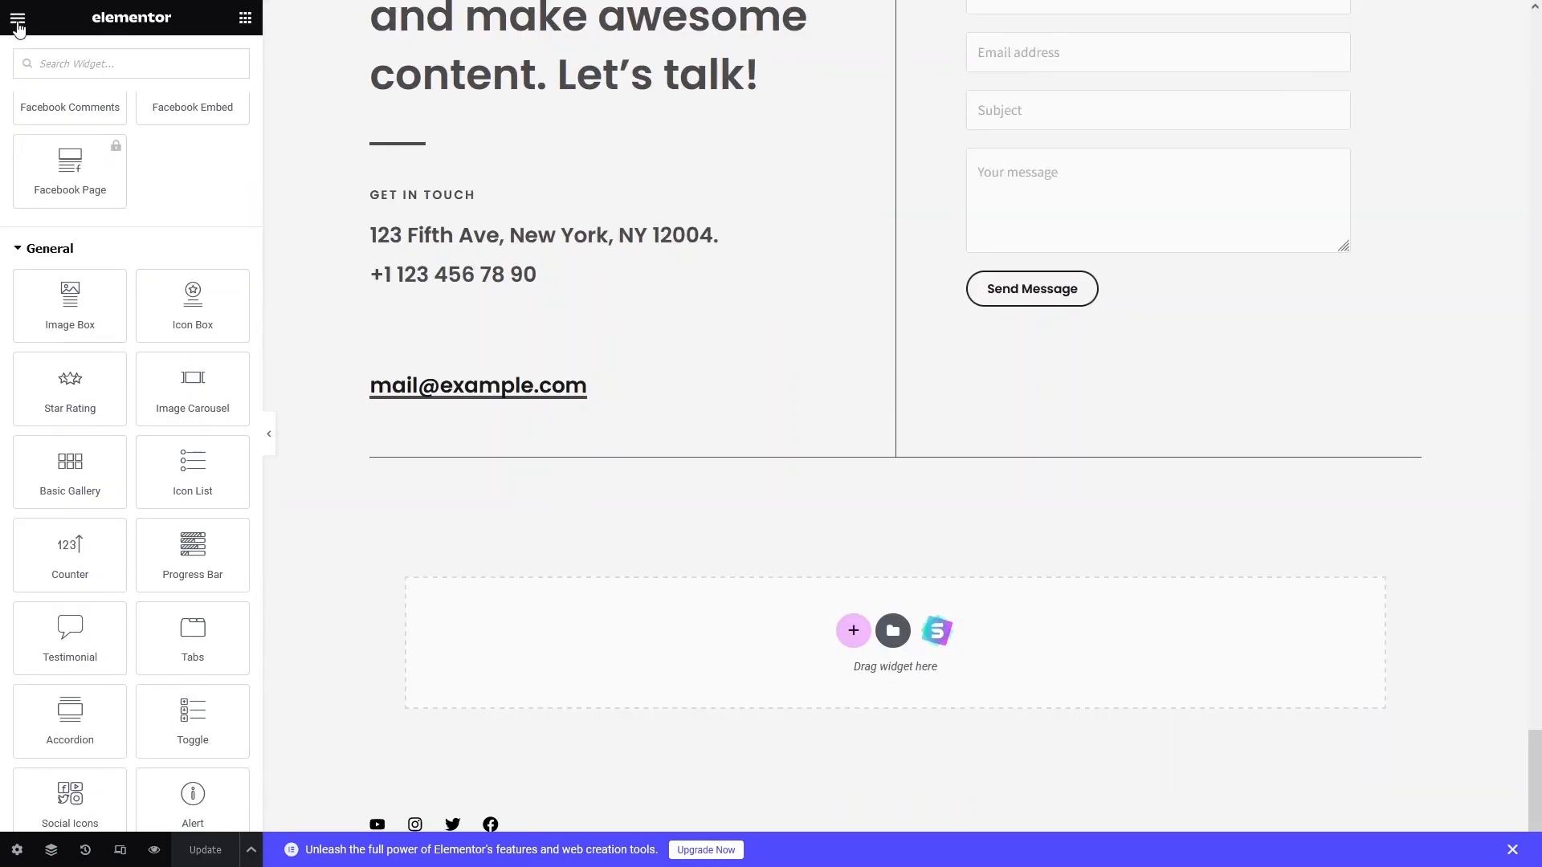
# Exit Elementor to the Pages list and open Visit Site in a new tab.
pyautogui.click(18, 17)
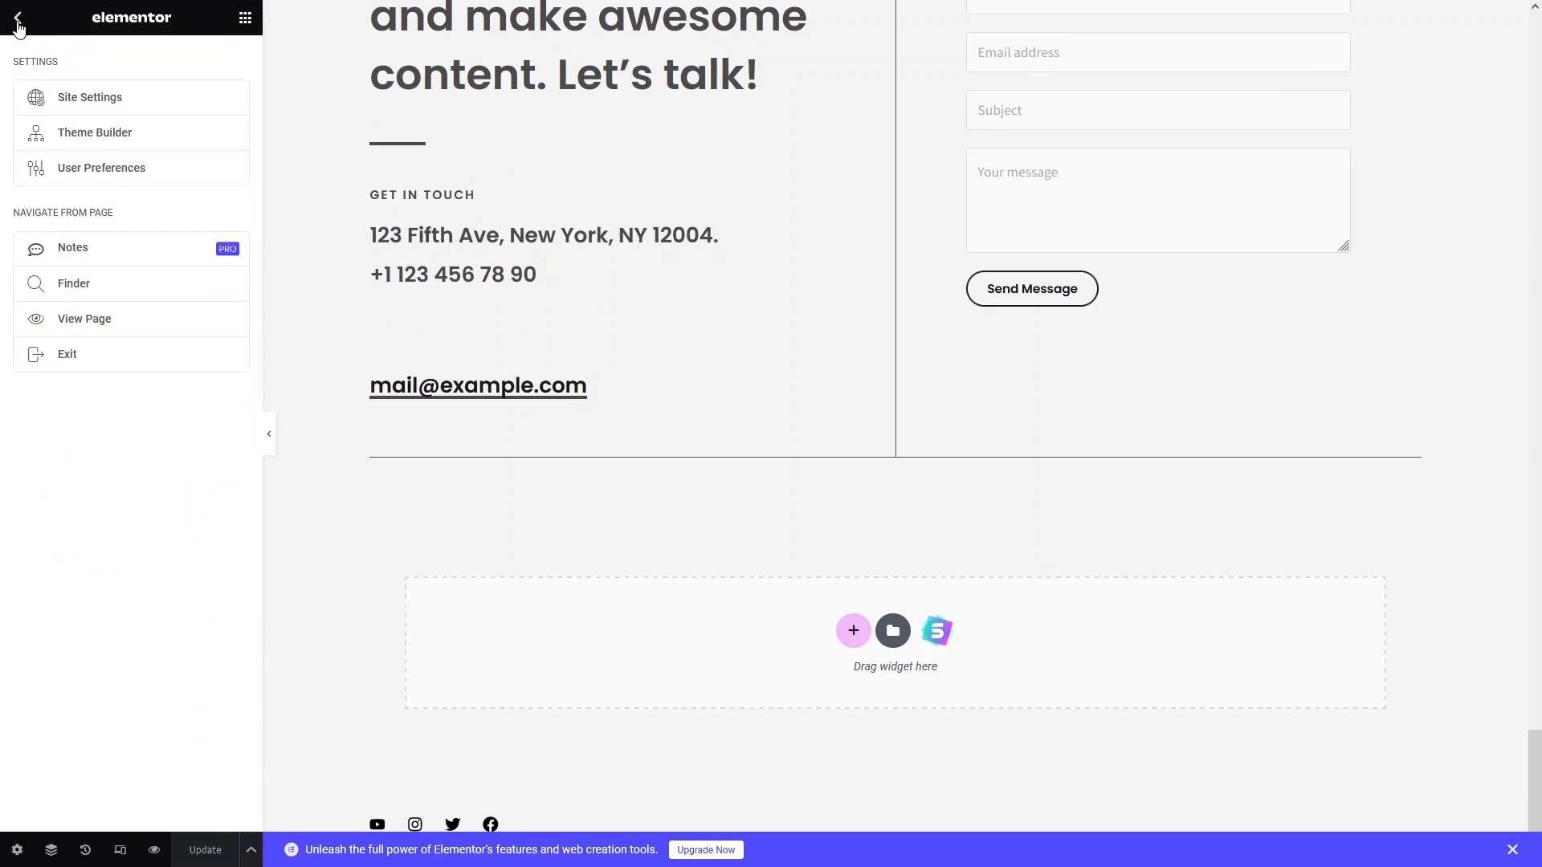
pyautogui.click(67, 366)
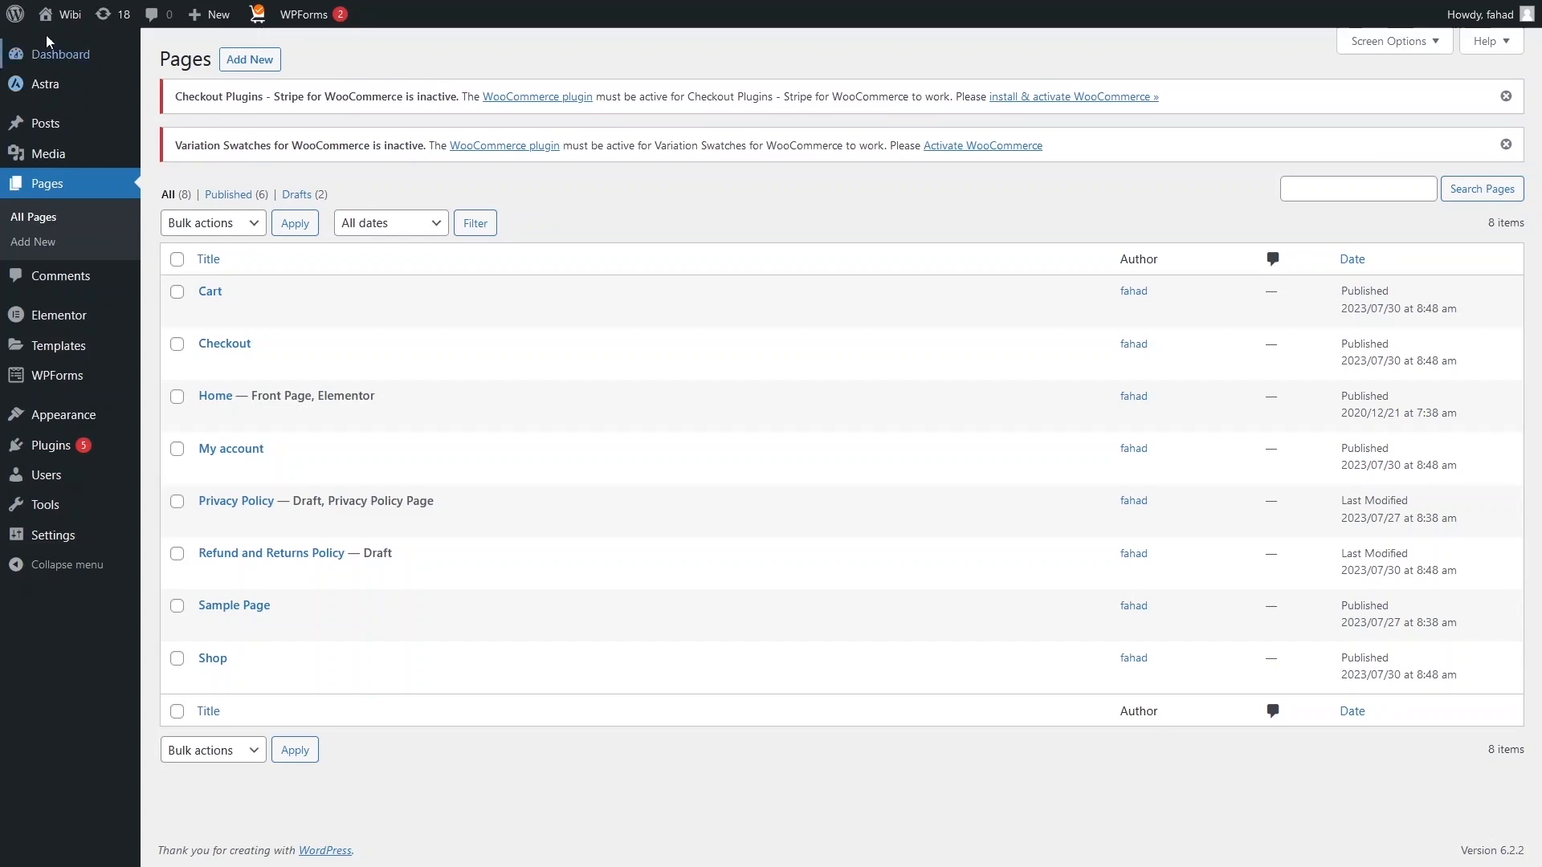
pyautogui.moveTo(52, 27)
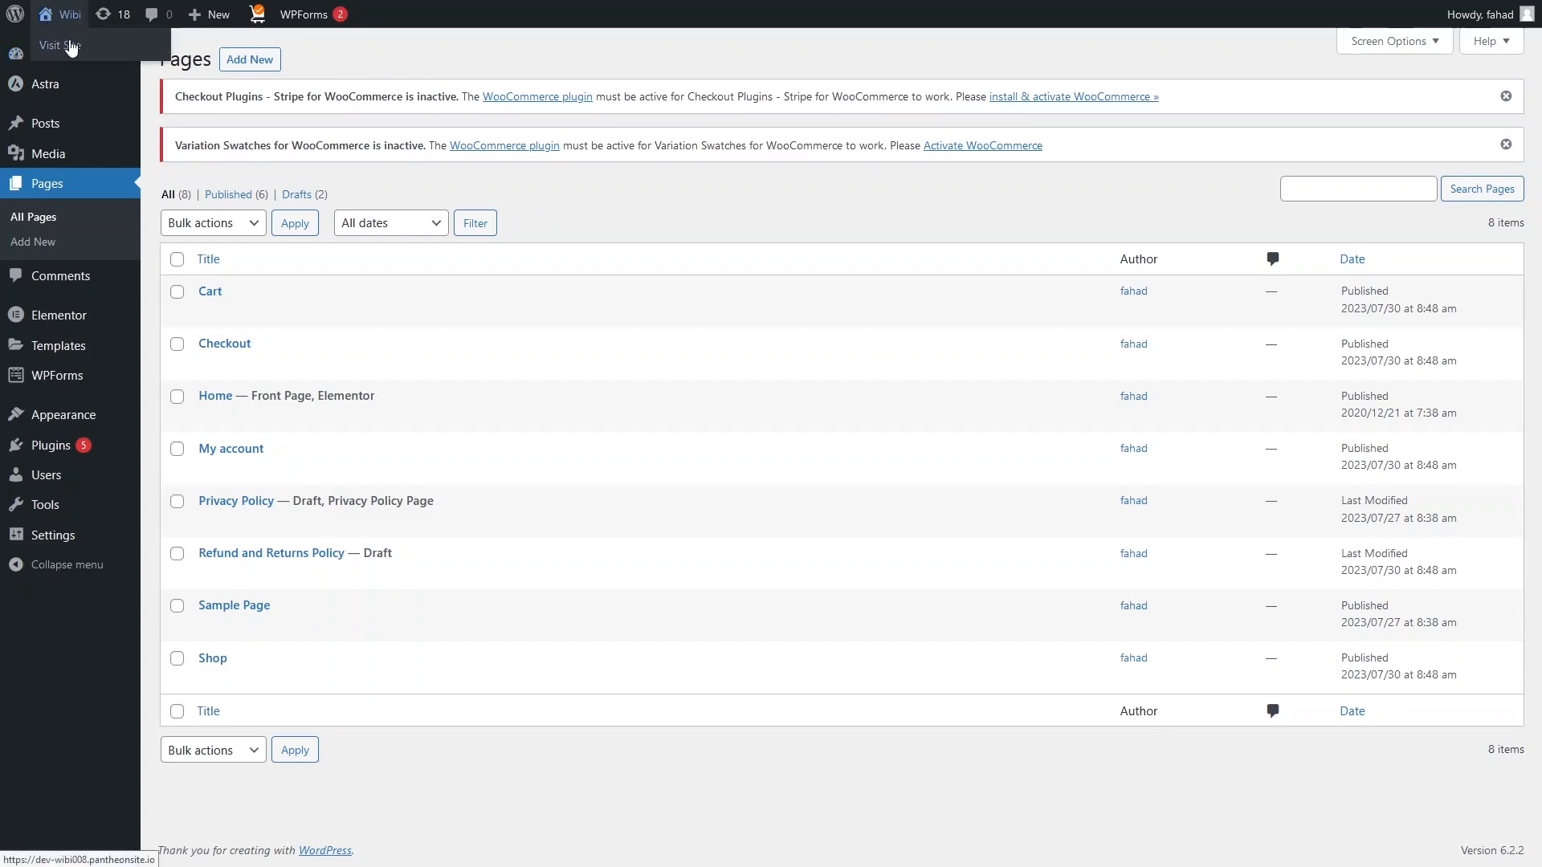
pyautogui.middleClick(113, 48)
# Preview the live site full screen, then return to the Pages admin tab.
pyautogui.click(453, 10)
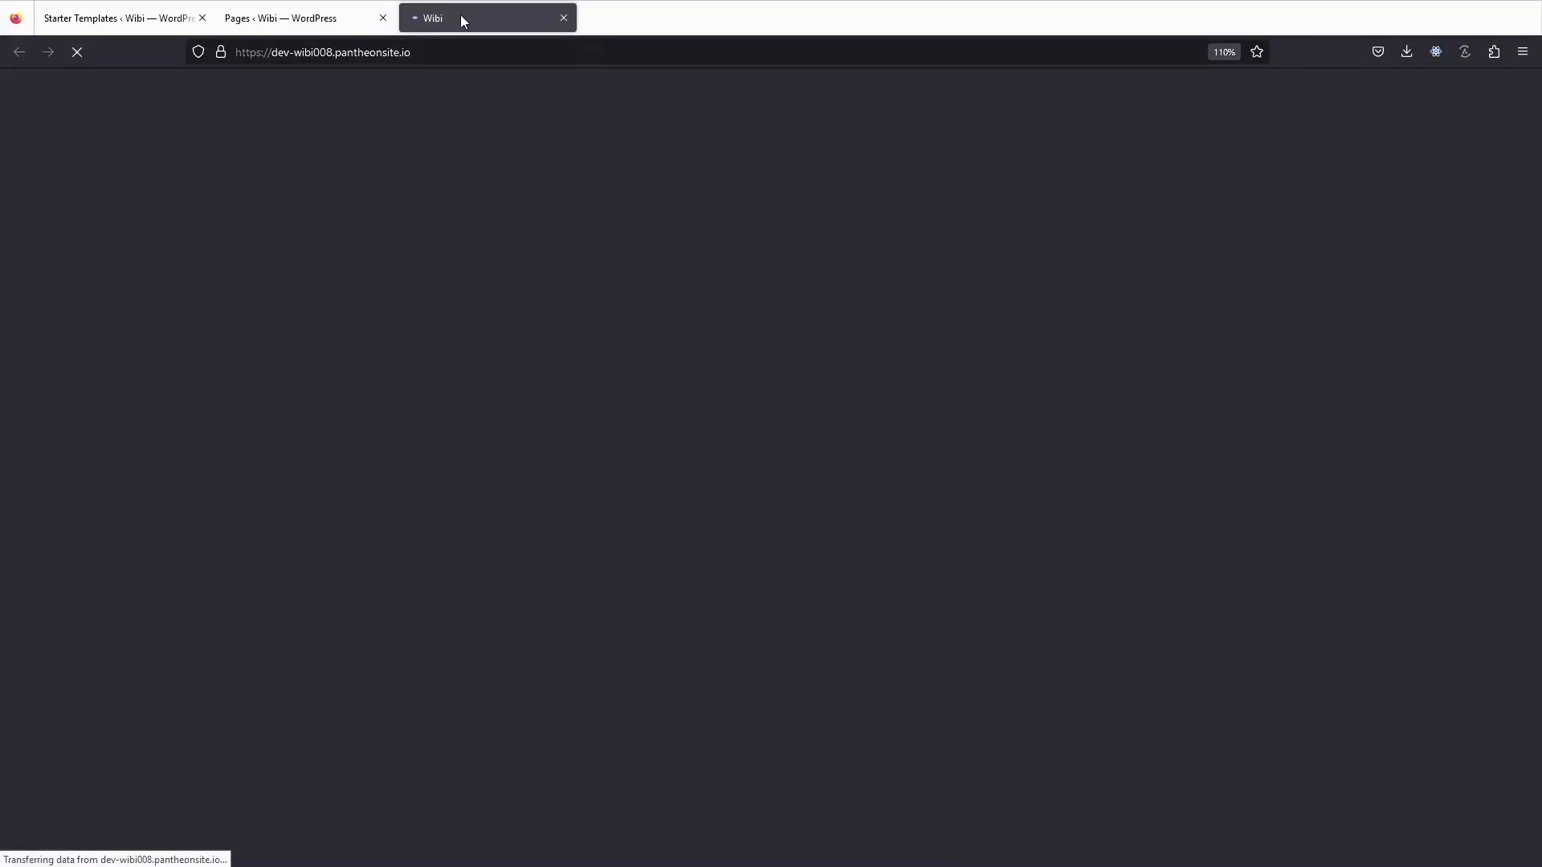
pyautogui.press('F11')
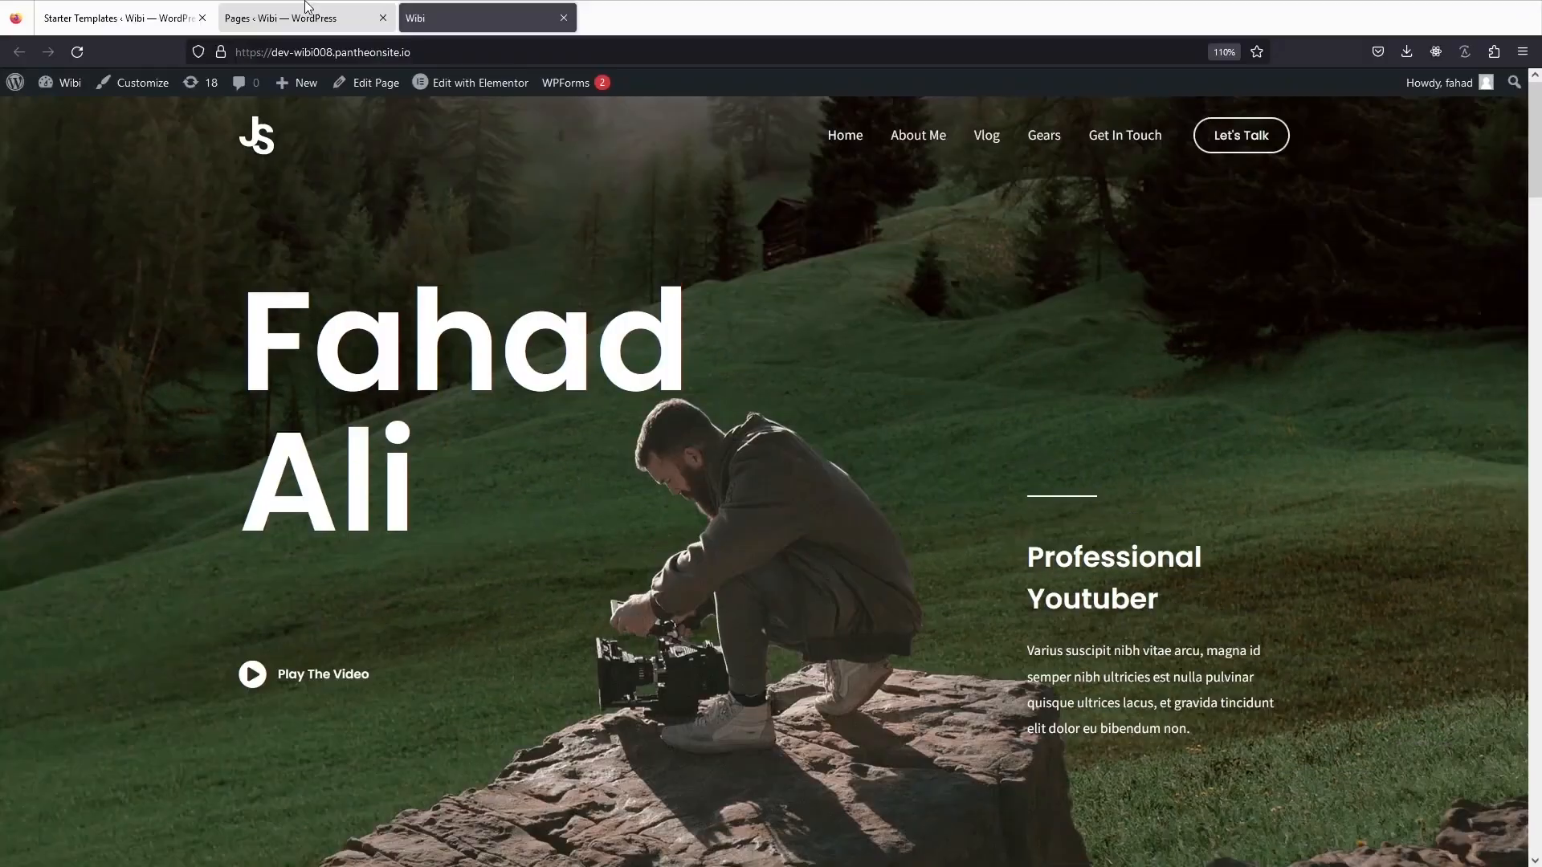
pyautogui.click(306, 8)
# Add Sample Page to the Primary Menu from Appearance > Menus.
pyautogui.moveTo(109, 322)
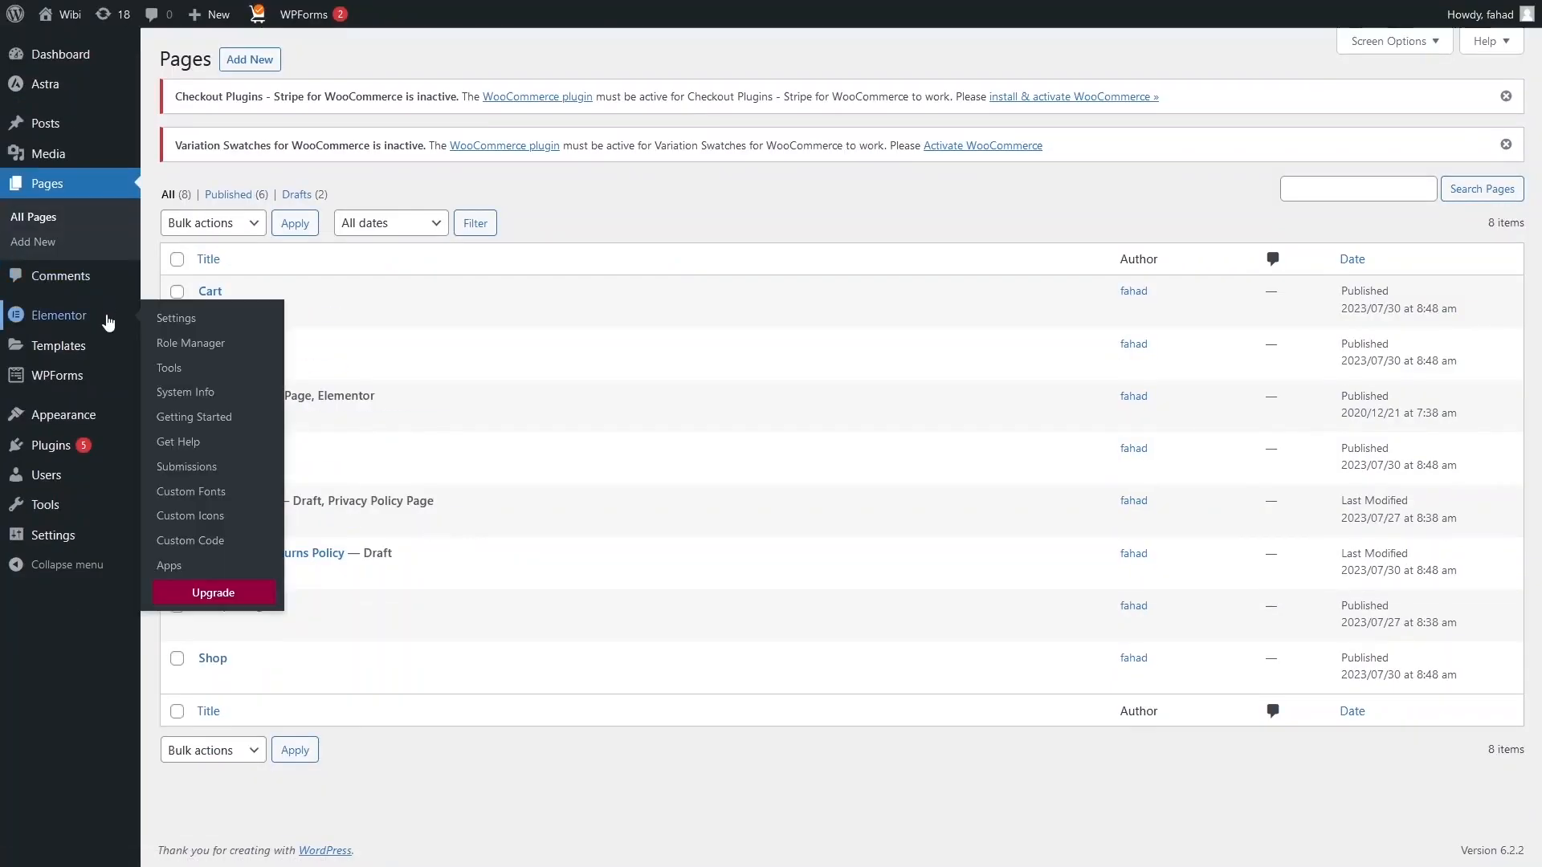
pyautogui.moveTo(99, 423)
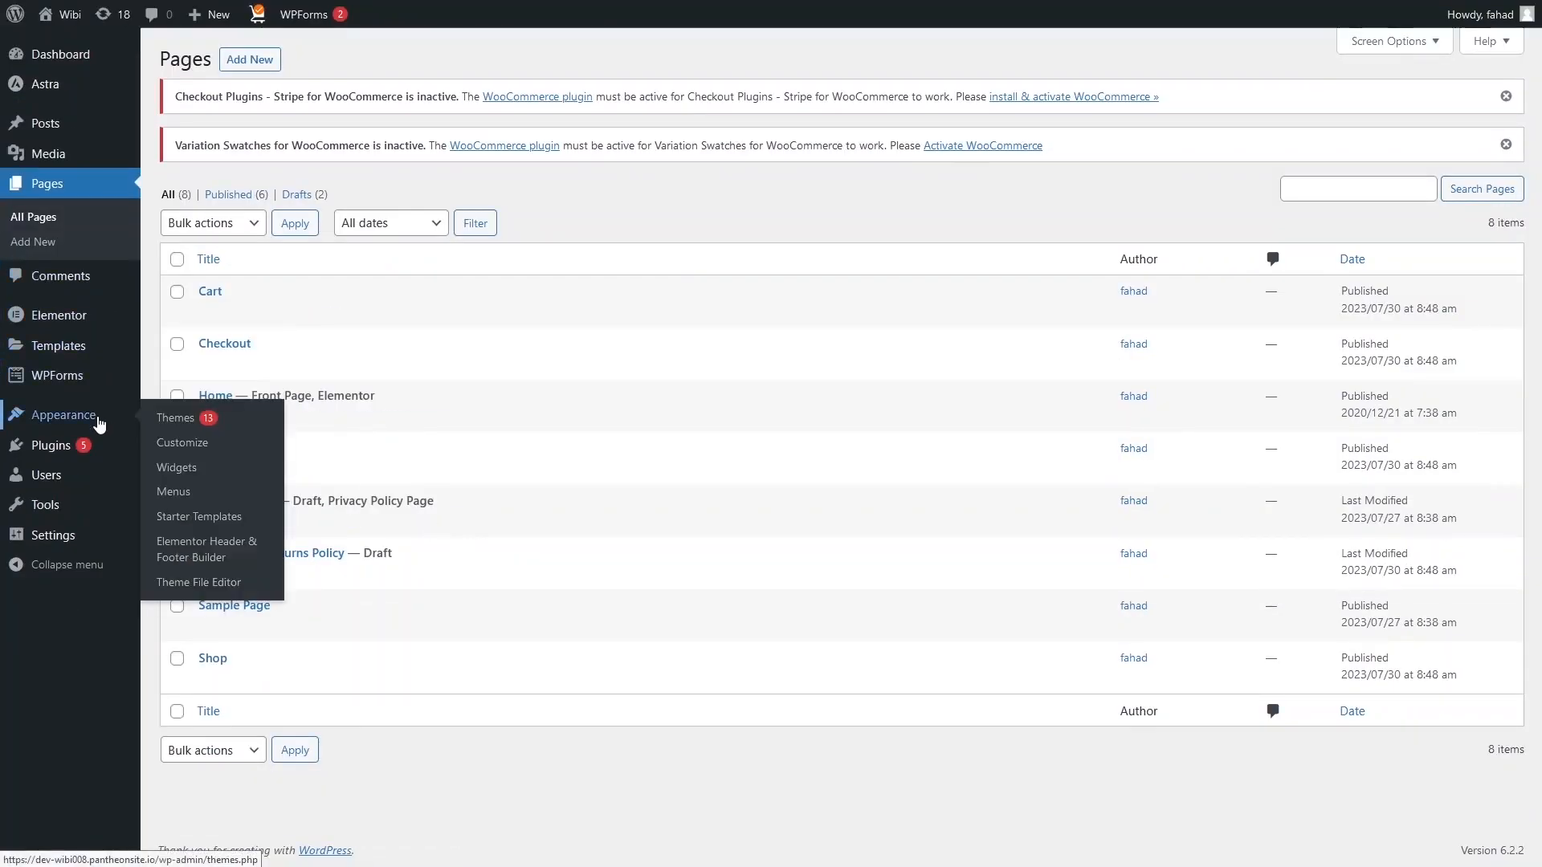
pyautogui.click(189, 502)
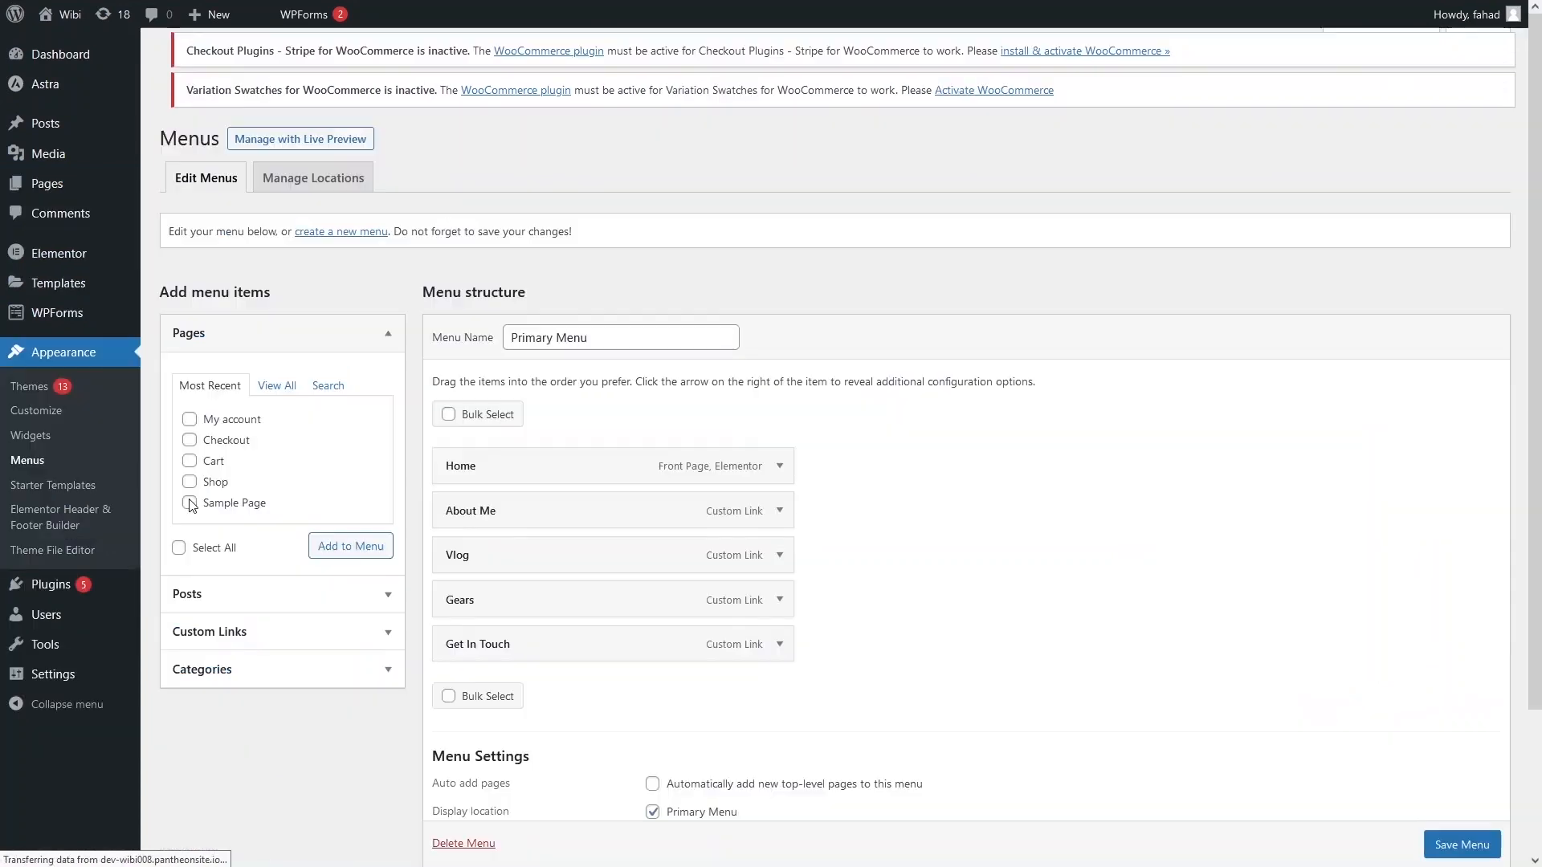
pyautogui.scroll(-2, 514, 394)
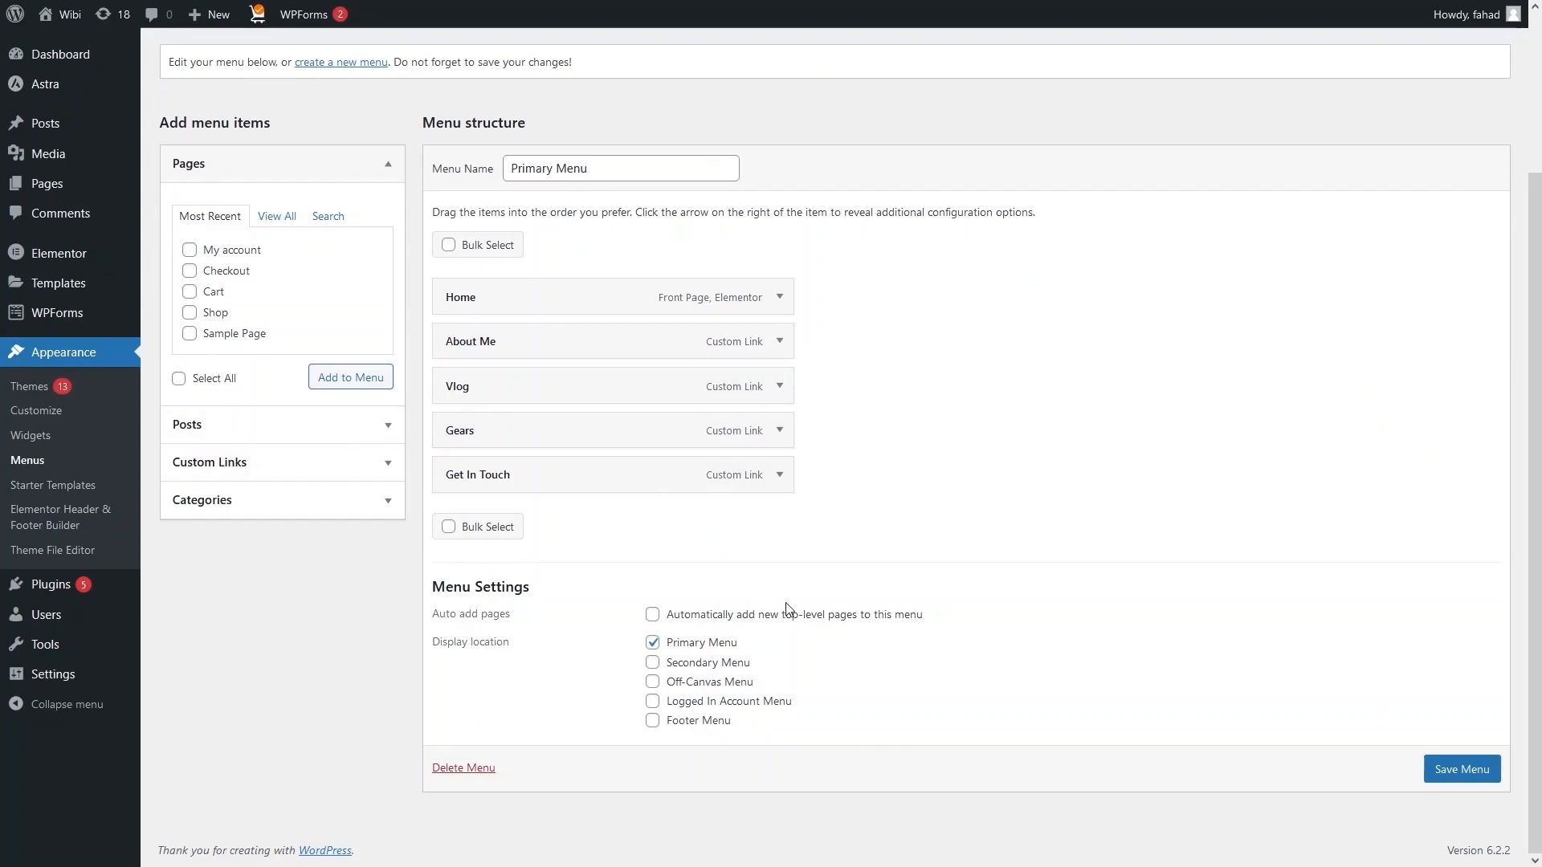
pyautogui.click(189, 334)
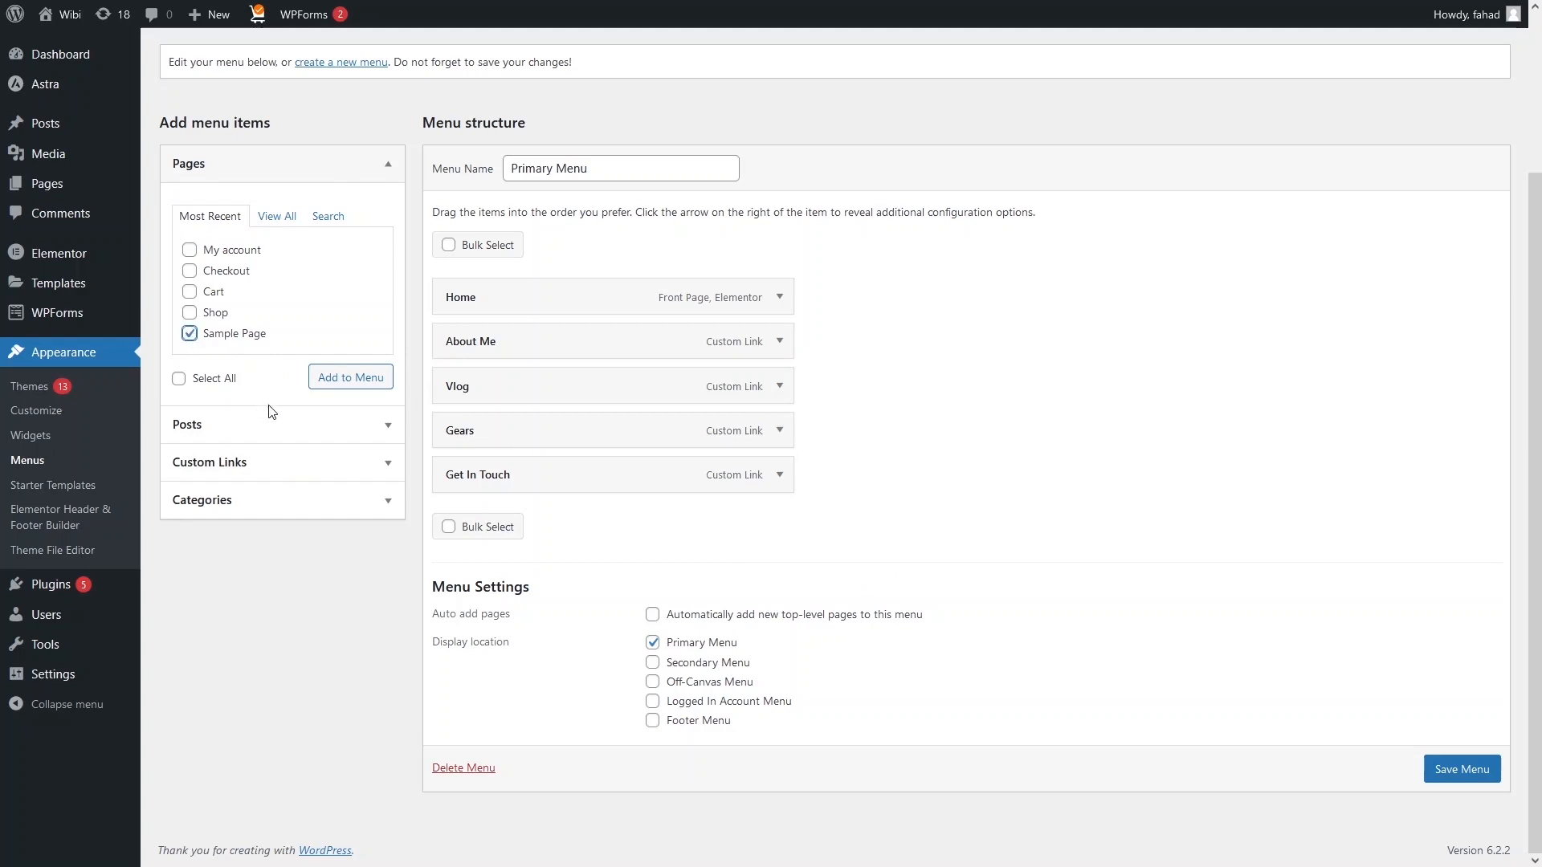
pyautogui.click(354, 380)
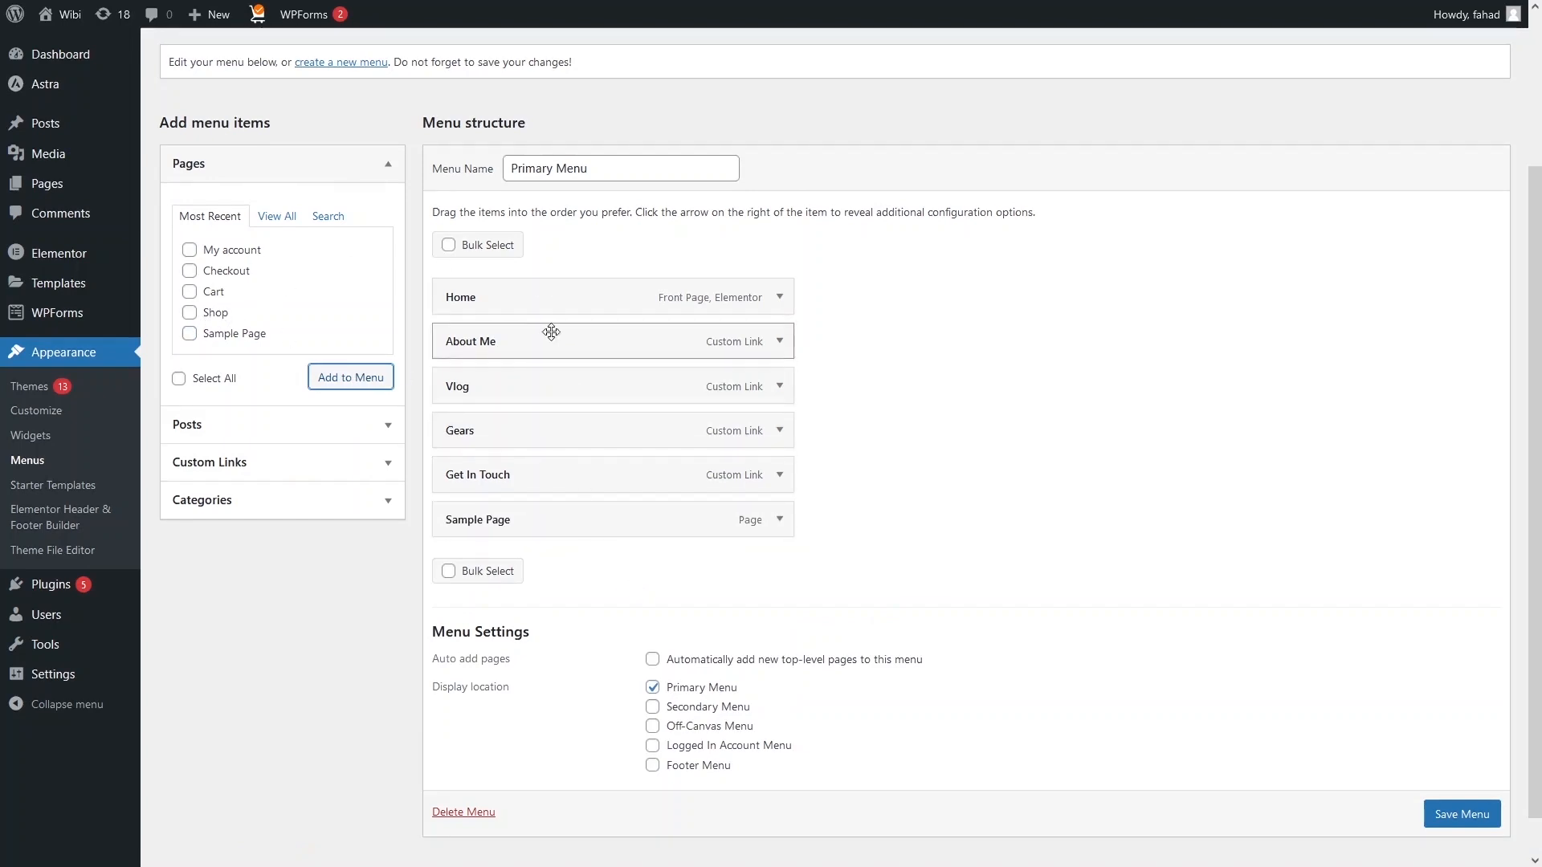
# Remove Get In Touch from the menu, save it, and check the live site's navigation.
pyautogui.click(779, 477)
pyautogui.scroll(-3, 776, 484)
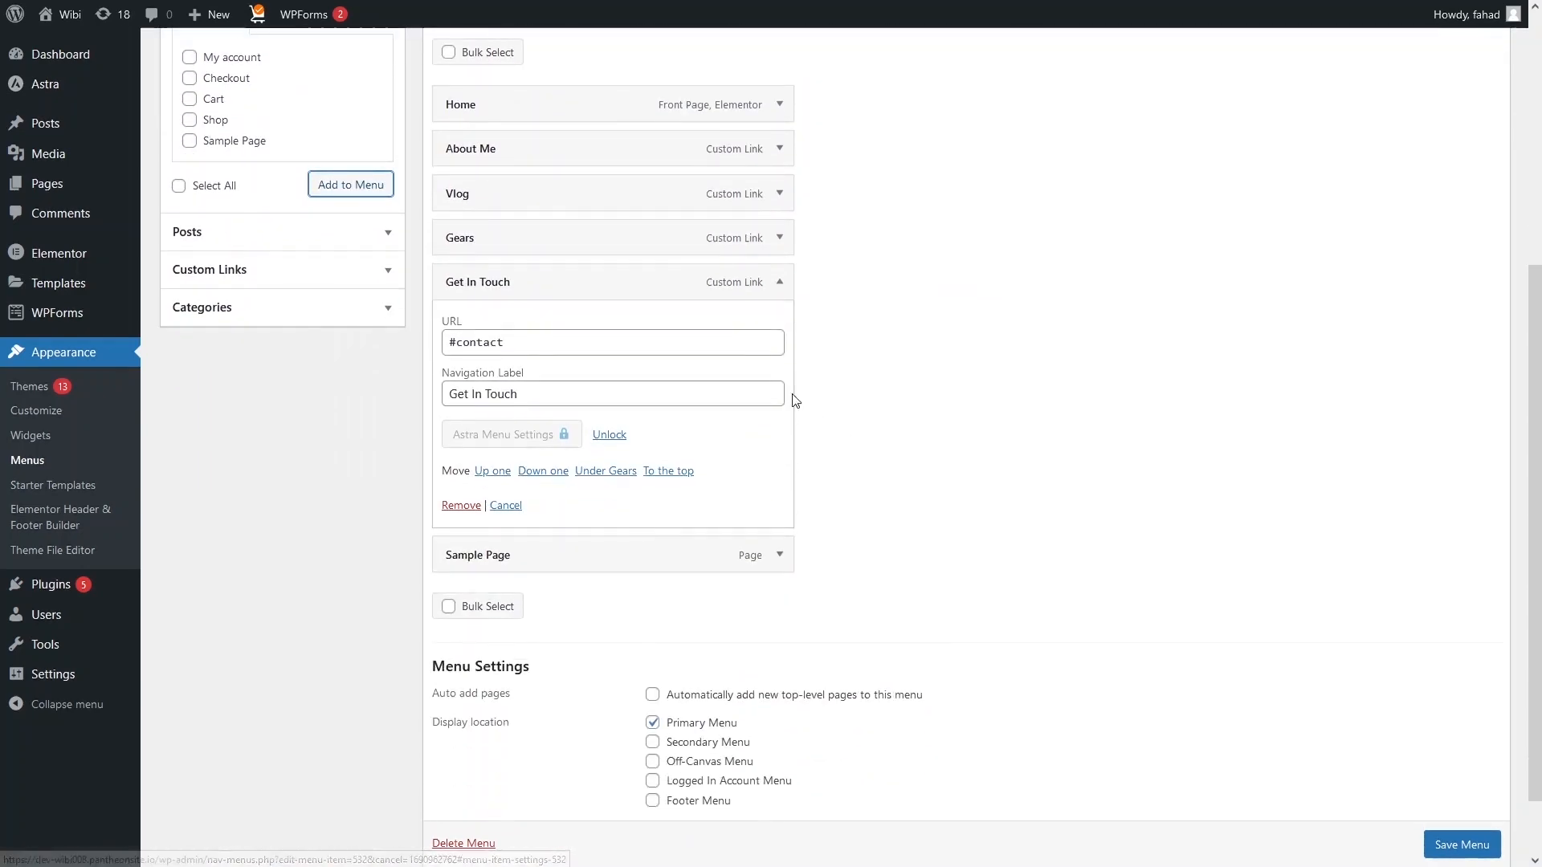
pyautogui.click(460, 506)
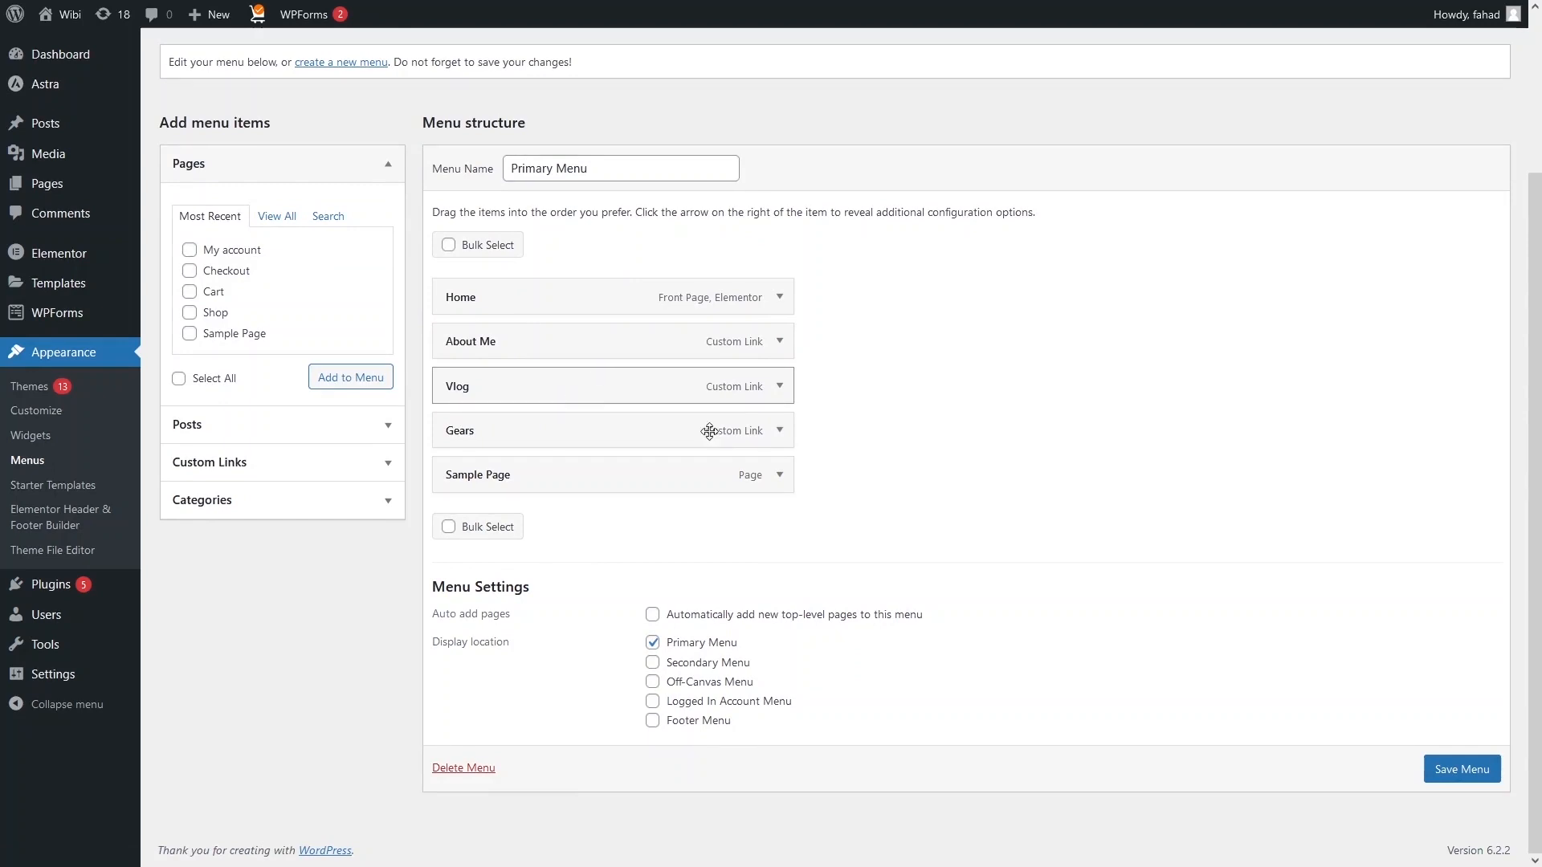
pyautogui.click(1486, 783)
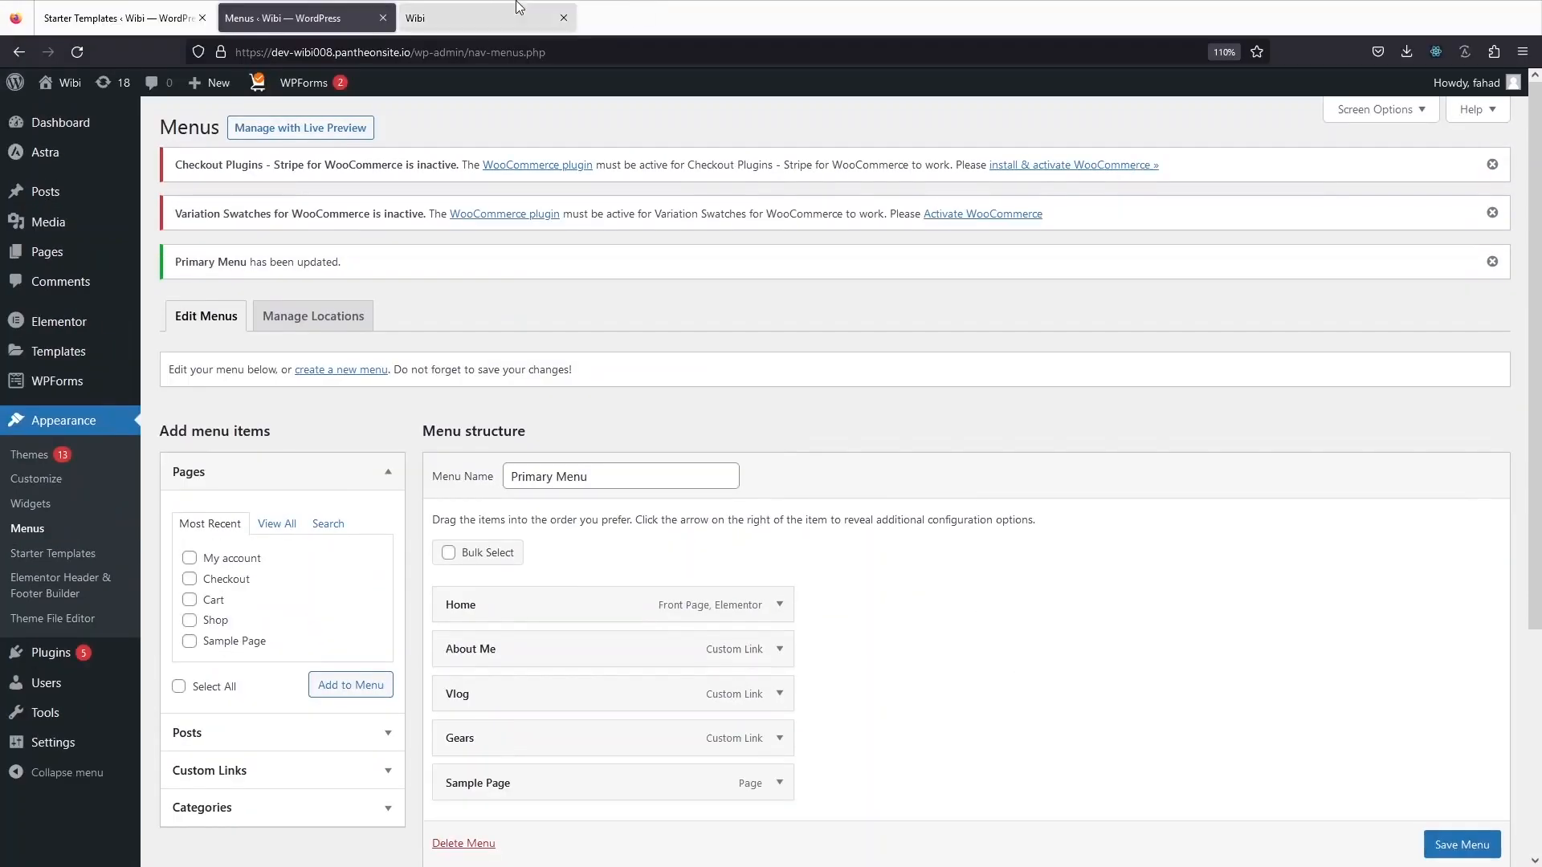
pyautogui.click(518, 6)
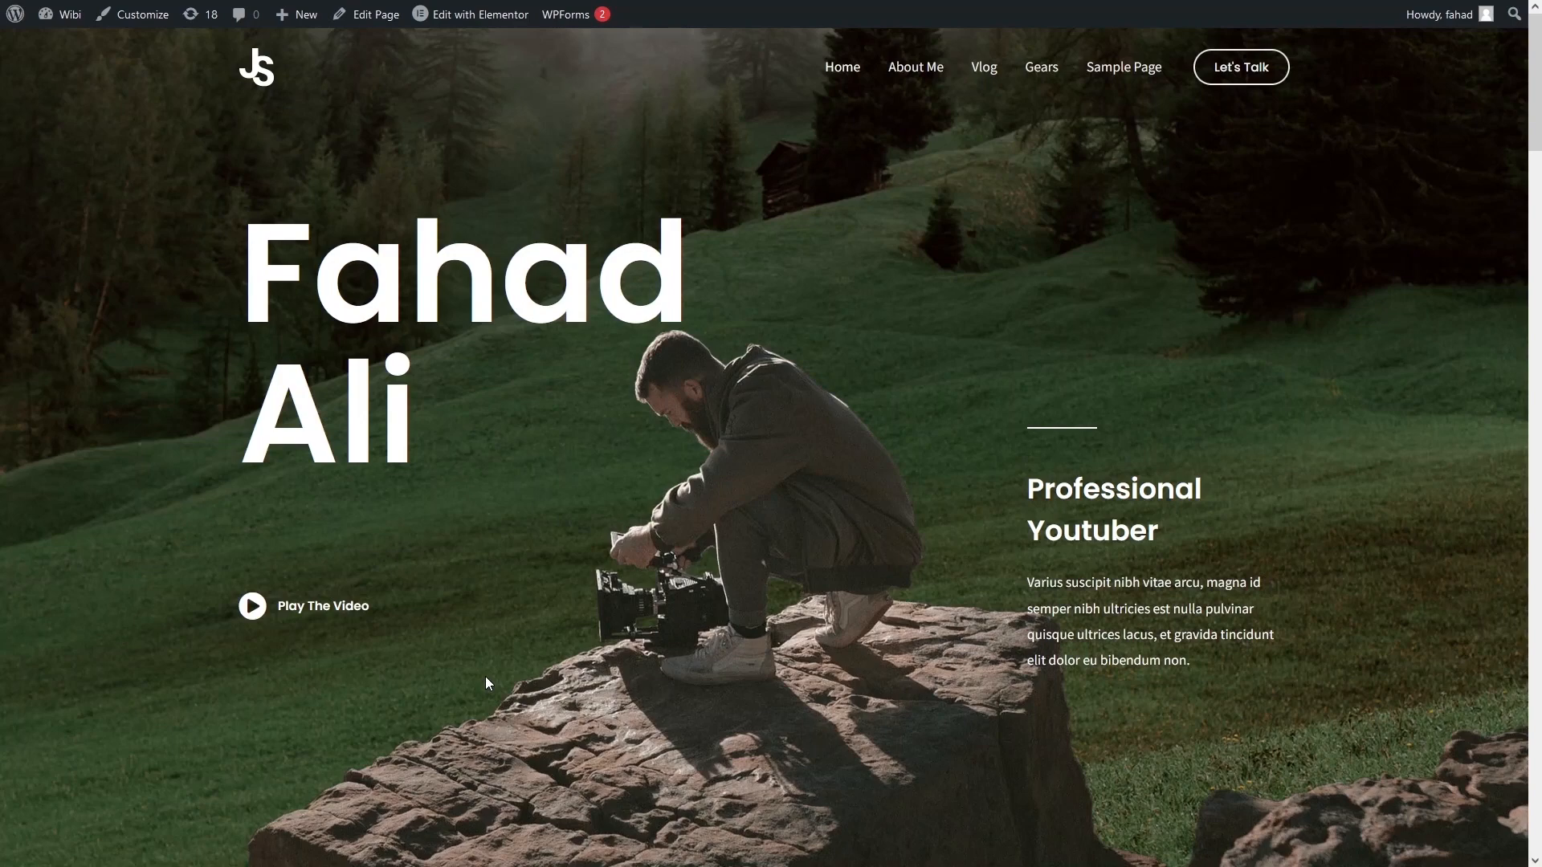
# List all posts and view the oldest Hello world! post, then return to the Posts tab.
pyautogui.moveTo(104, 1)
pyautogui.click(273, 8)
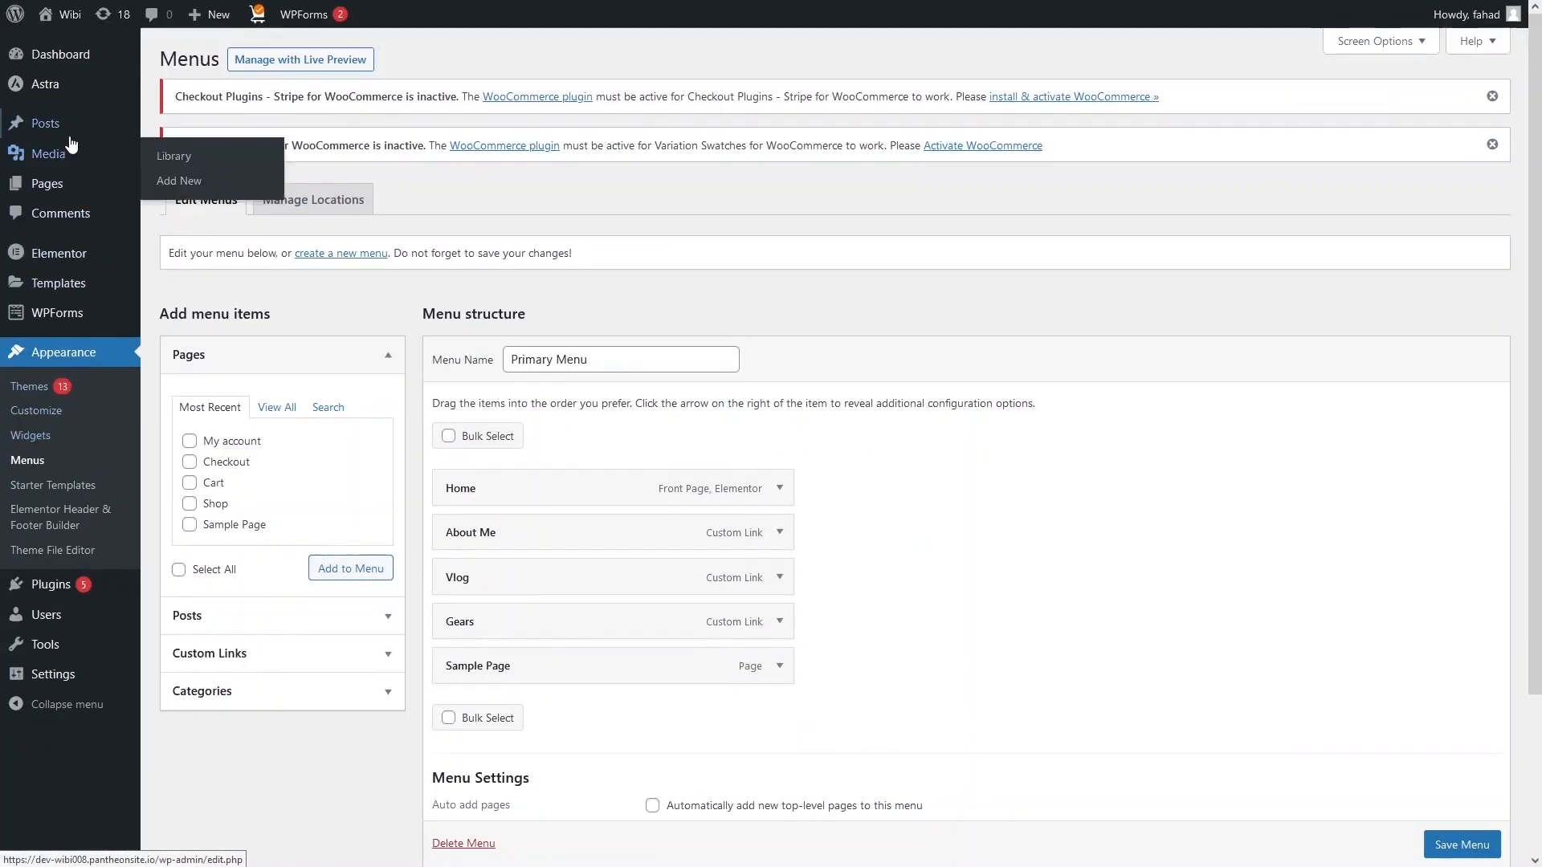
pyautogui.moveTo(71, 141)
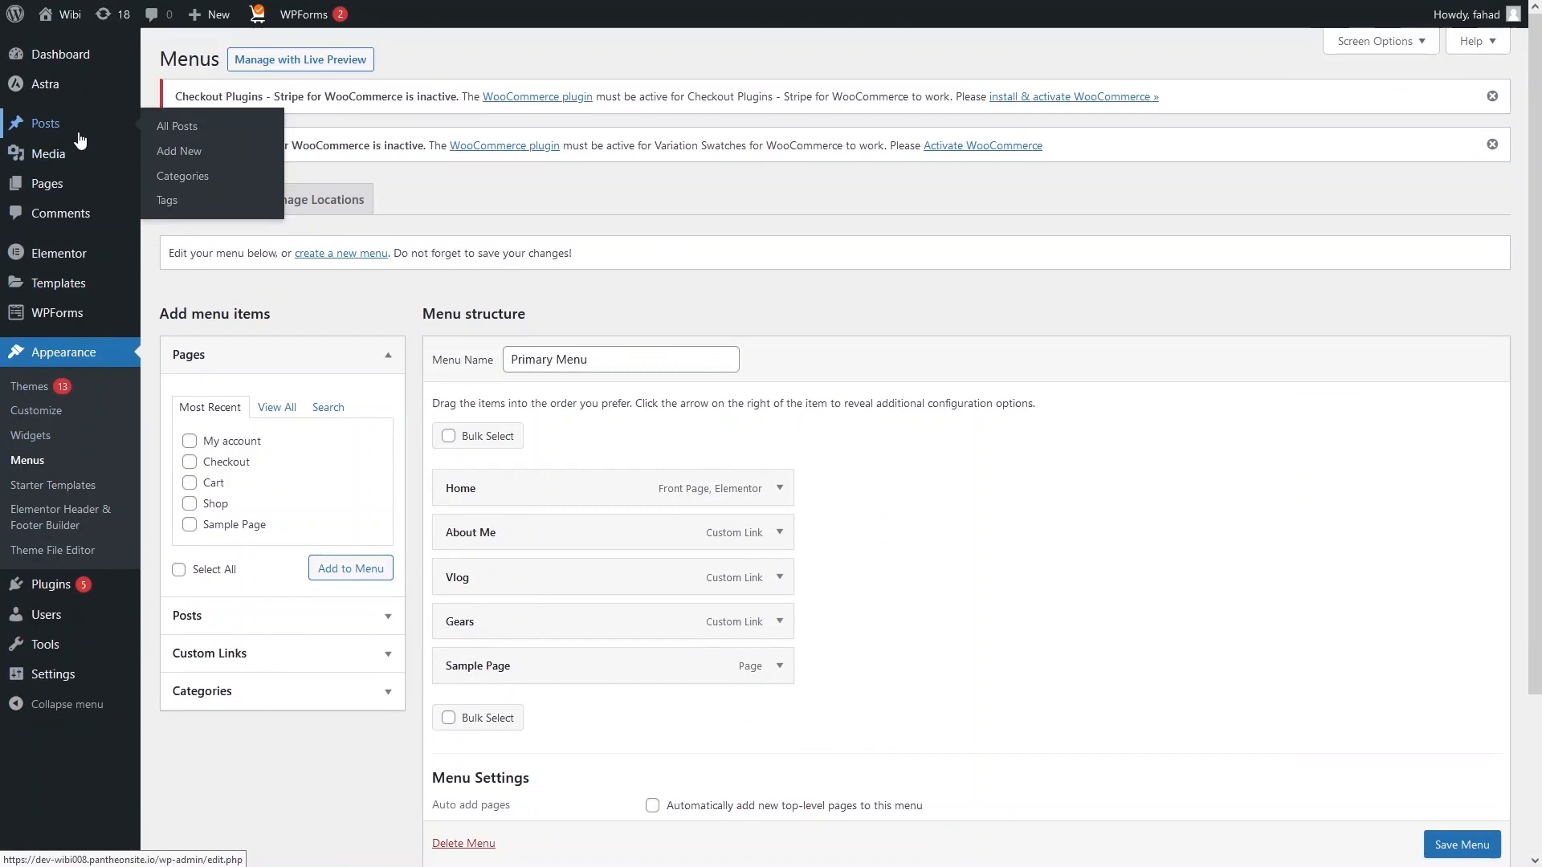
pyautogui.click(210, 138)
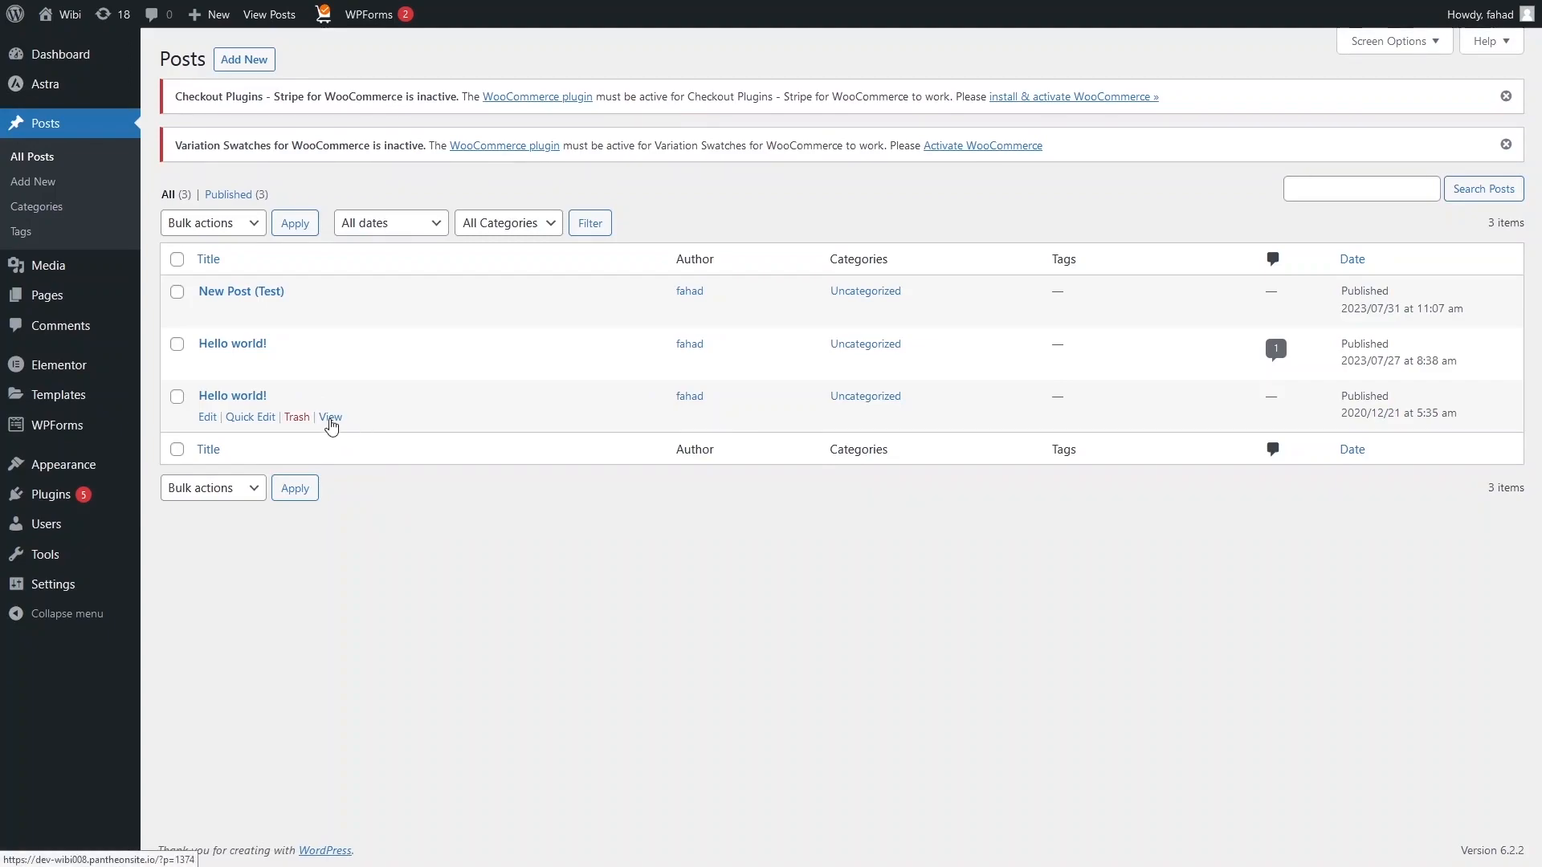
pyautogui.click(330, 418)
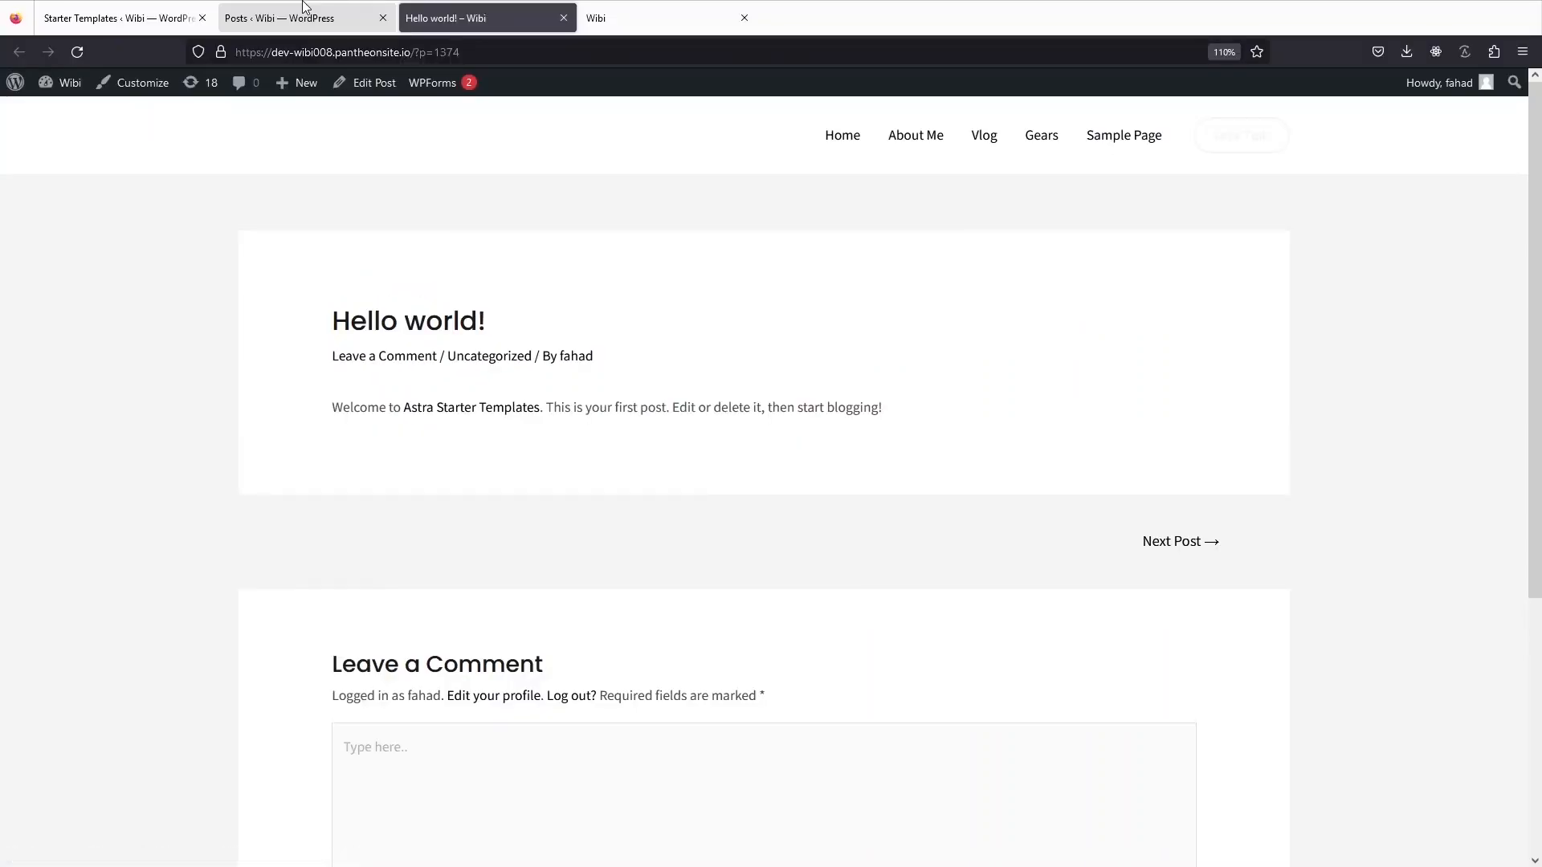
pyautogui.click(302, 18)
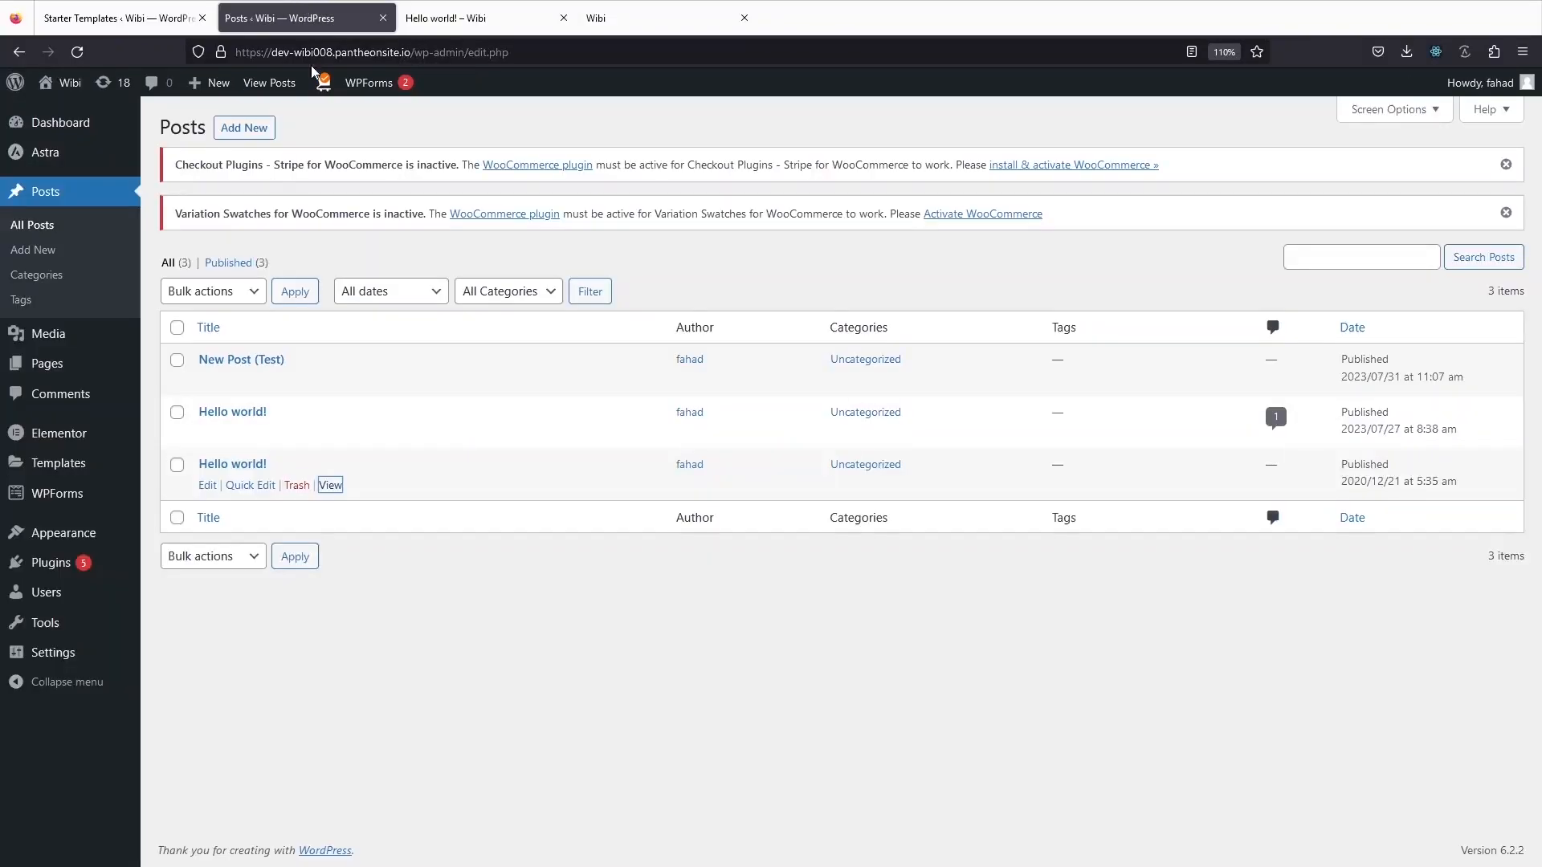